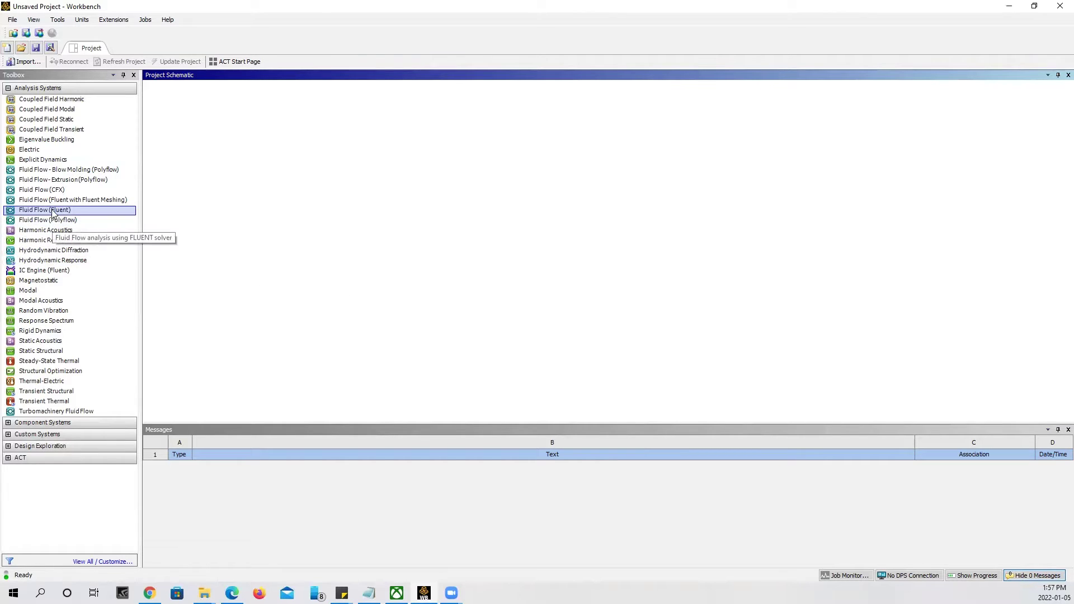
- Add a Fluid Flow (Fluent) analysis system named 1D cylinder to the project and open its geometry in SpaceClaim
drag(54, 213, 223, 150)
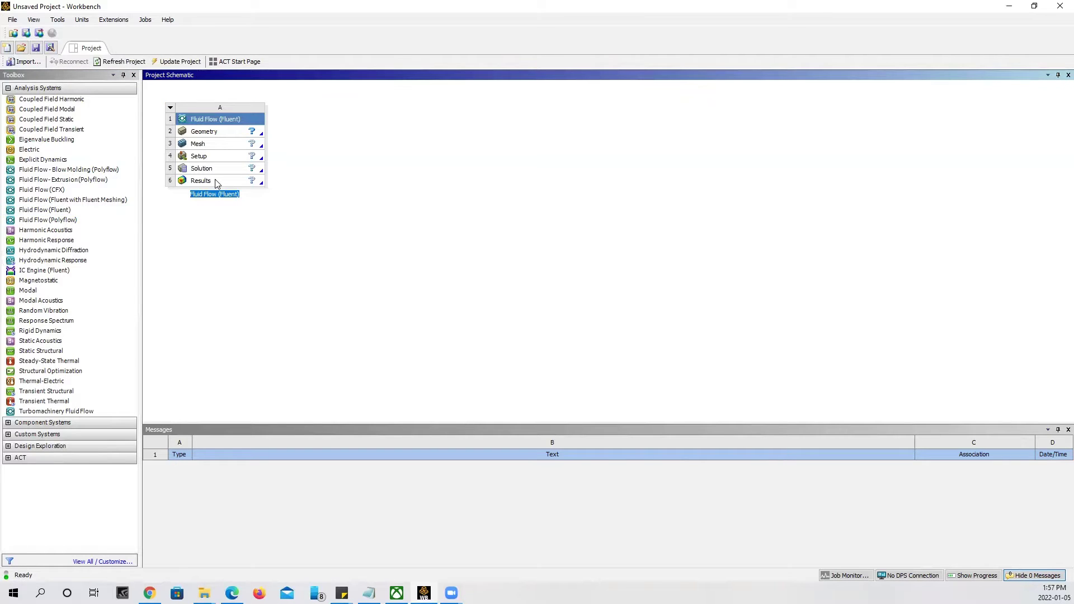
text(1D cylinder)
key(BackSpace)
double_click(214, 135)
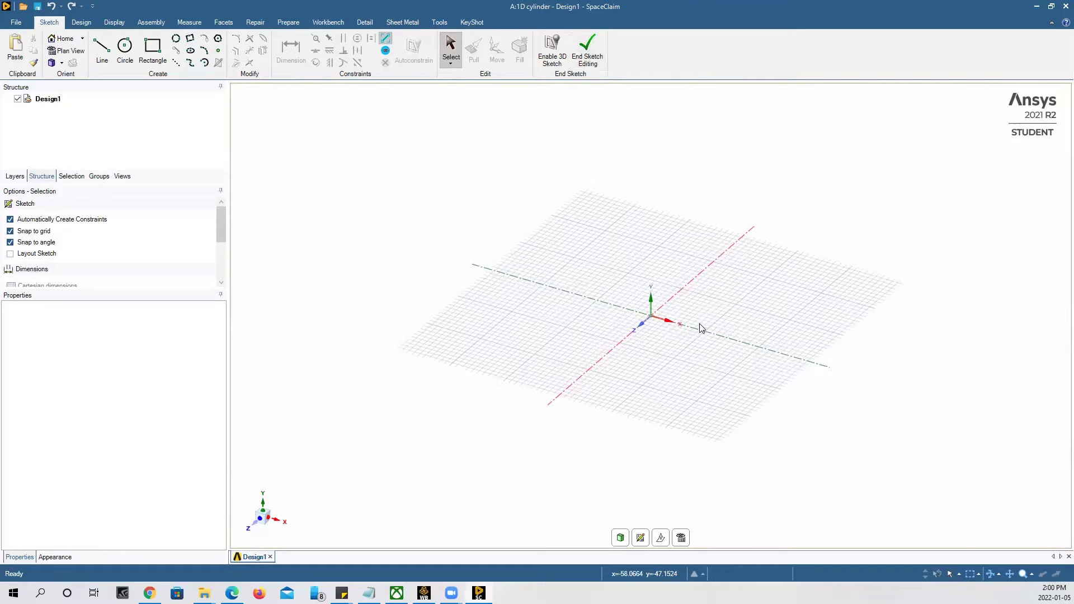
- Leave the initial sketch and set this document's length unit to meters
click(588, 53)
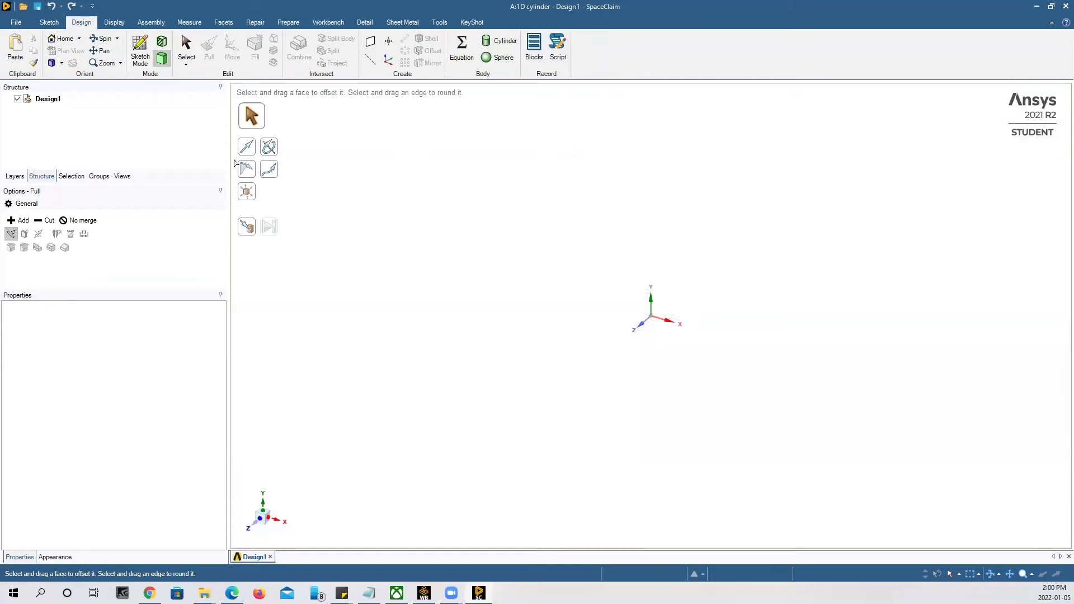
click(6, 8)
click(9, 22)
click(15, 23)
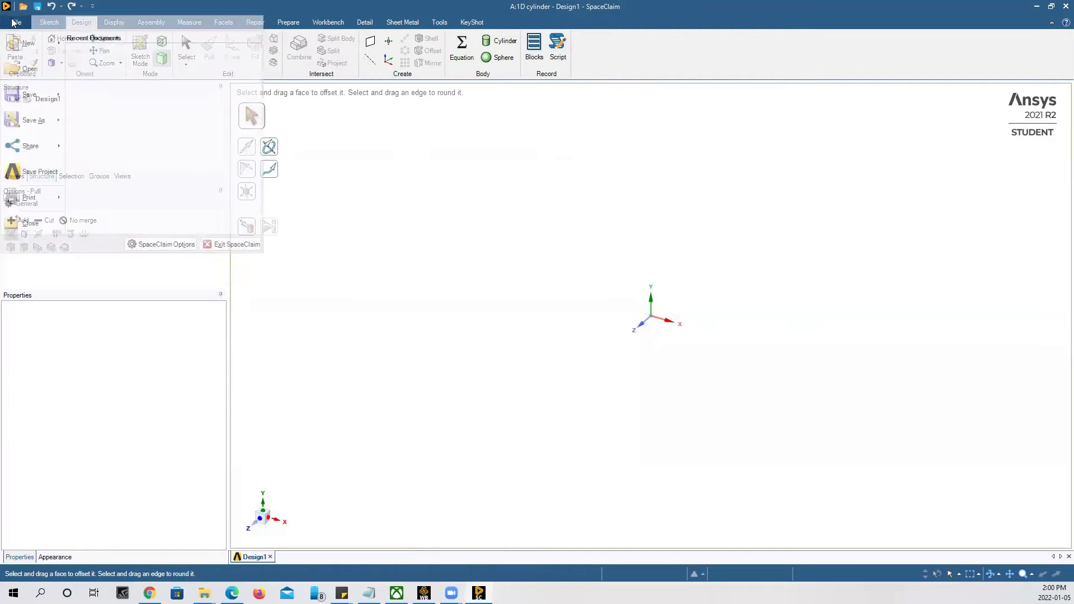
click(154, 249)
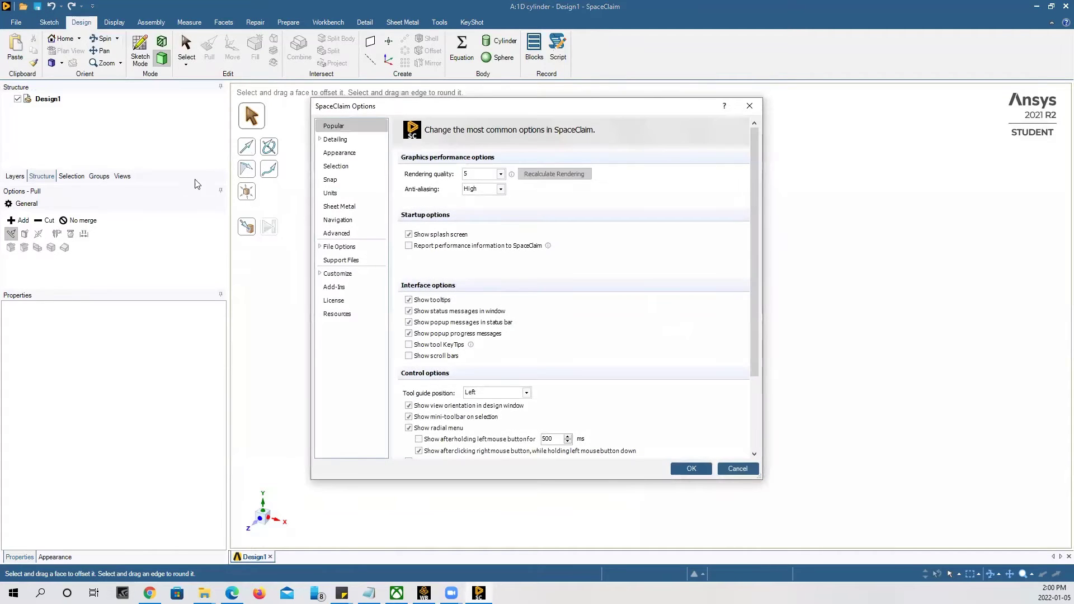
click(329, 194)
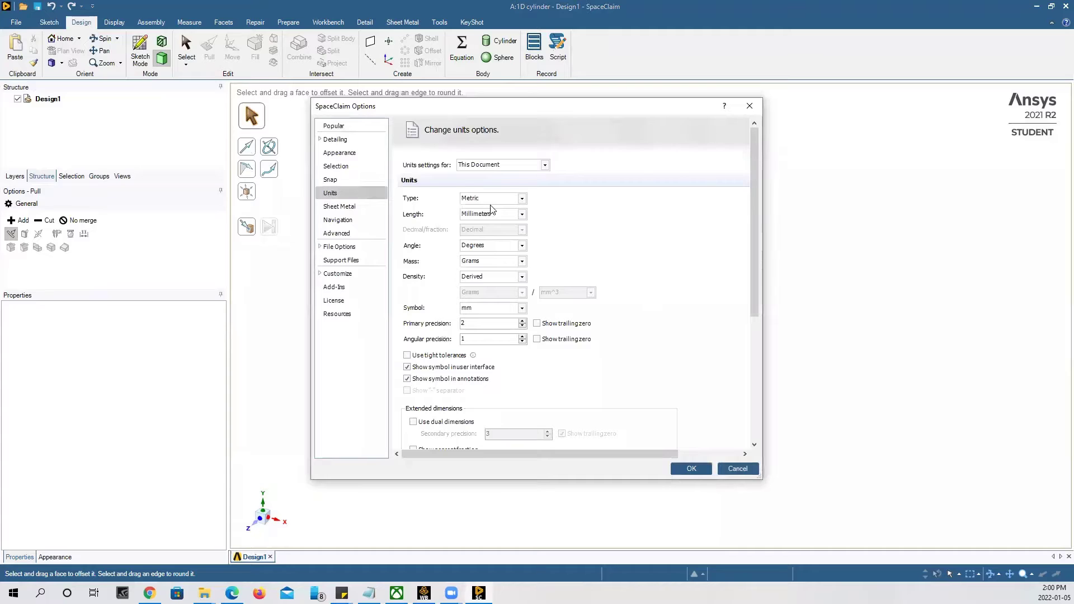
click(519, 216)
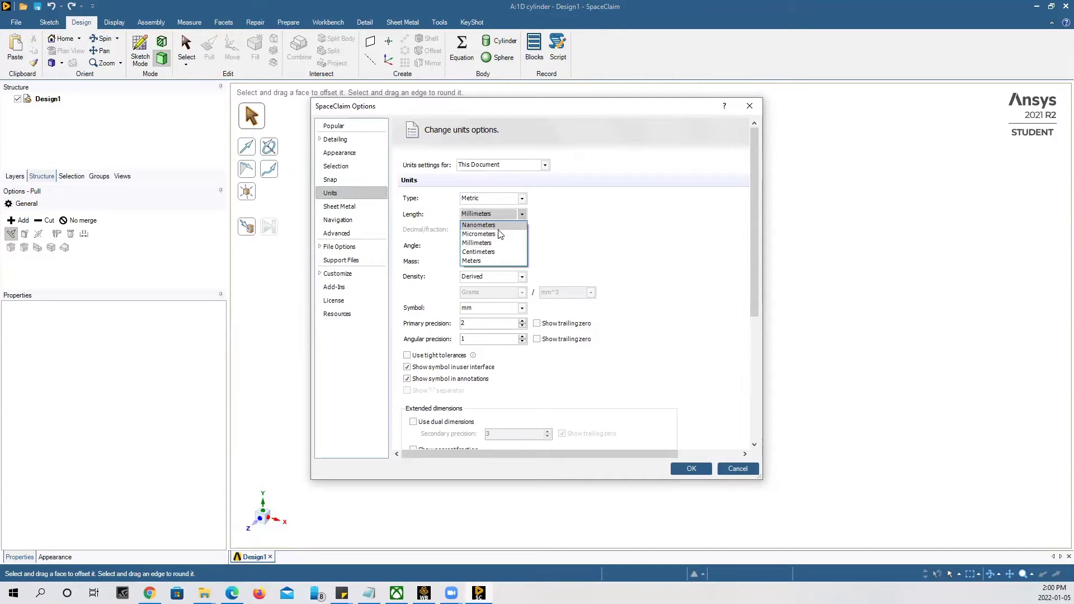
click(493, 261)
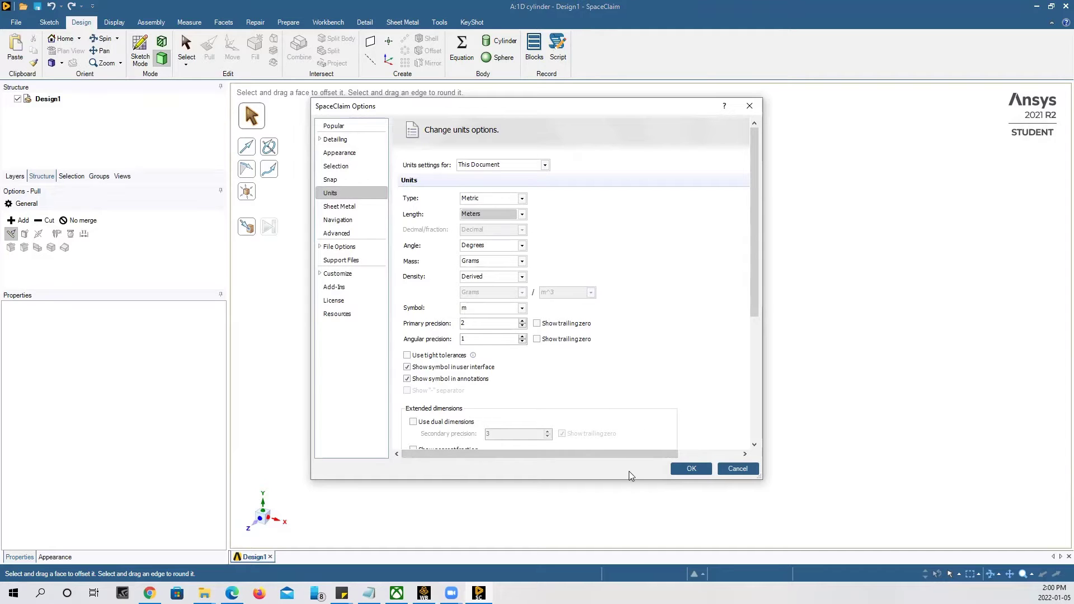
click(694, 470)
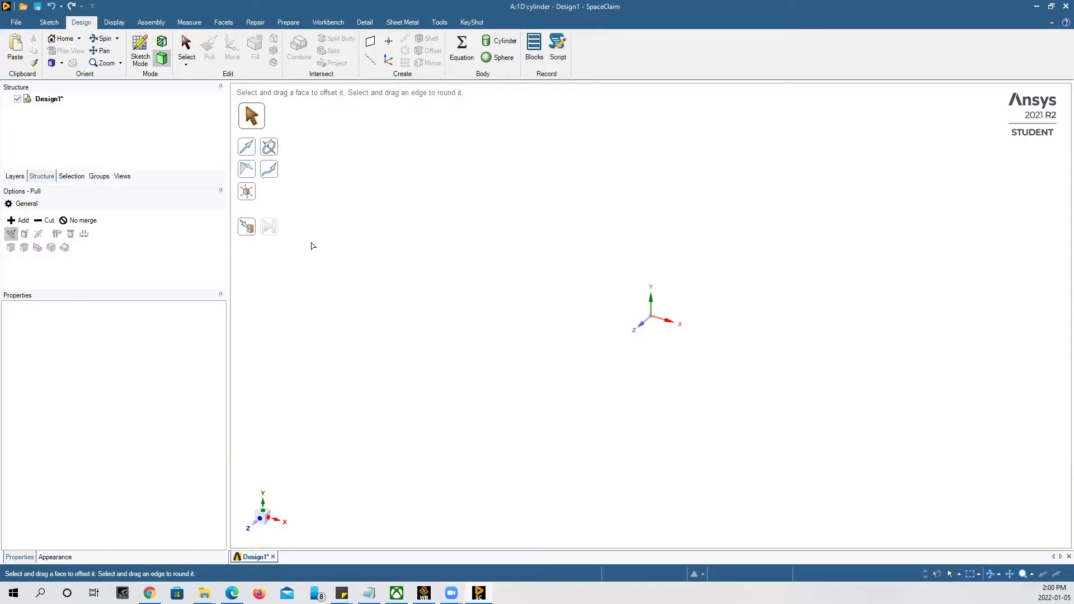
- Start a sketch on the XY plane and draw a circle about 0.07 m in diameter centred on the origin
click(139, 56)
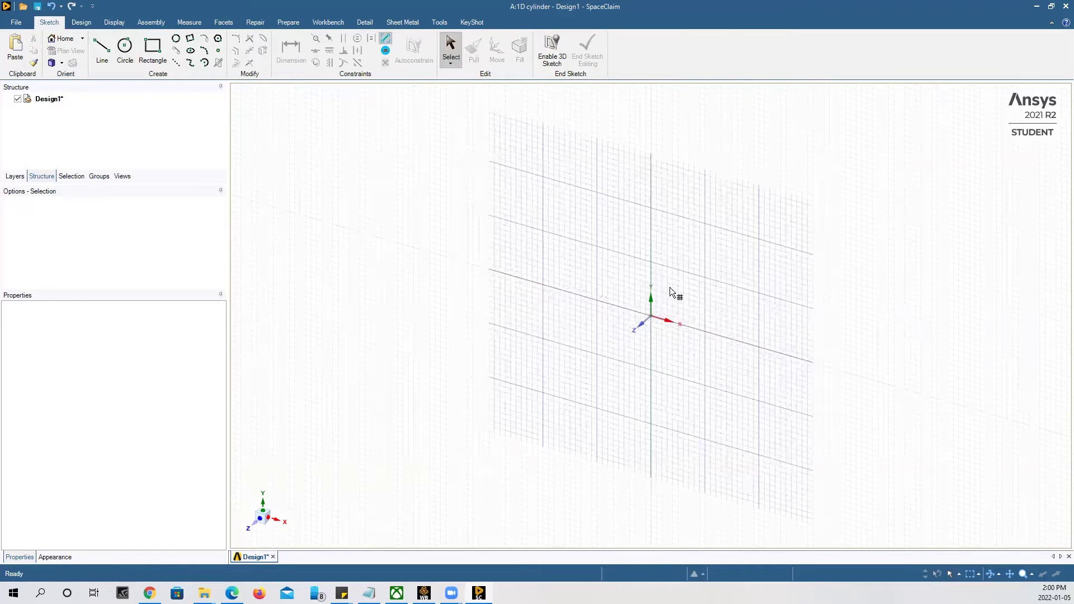
click(259, 523)
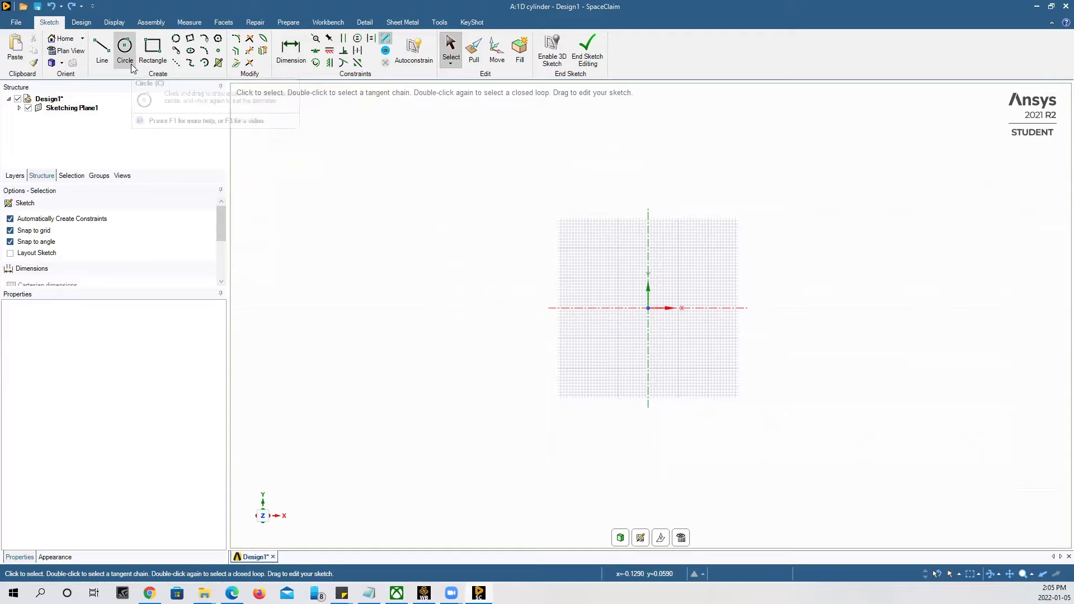
click(126, 56)
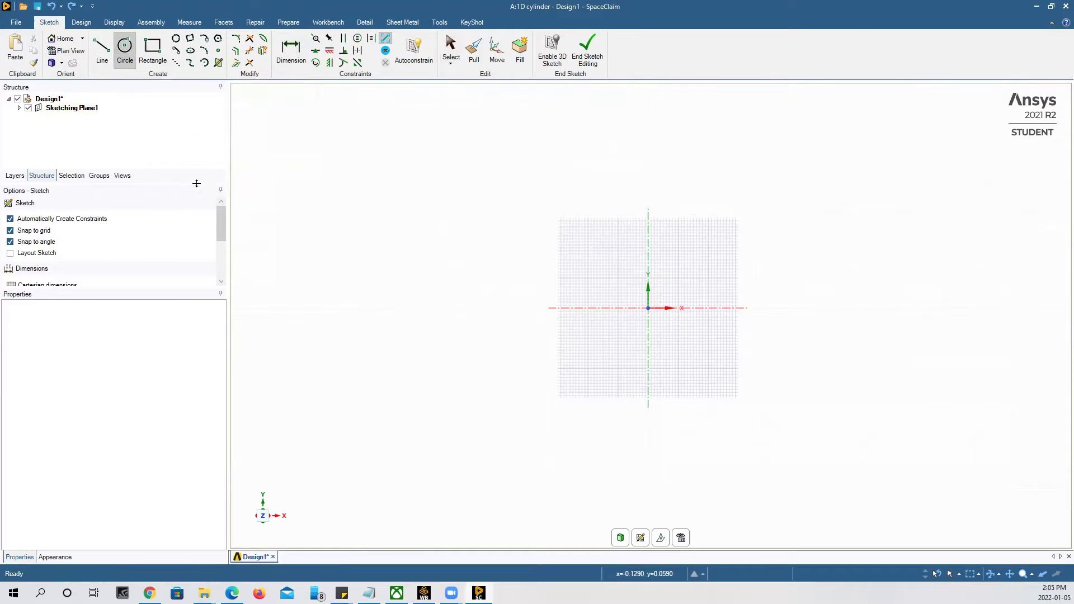
click(650, 309)
click(575, 382)
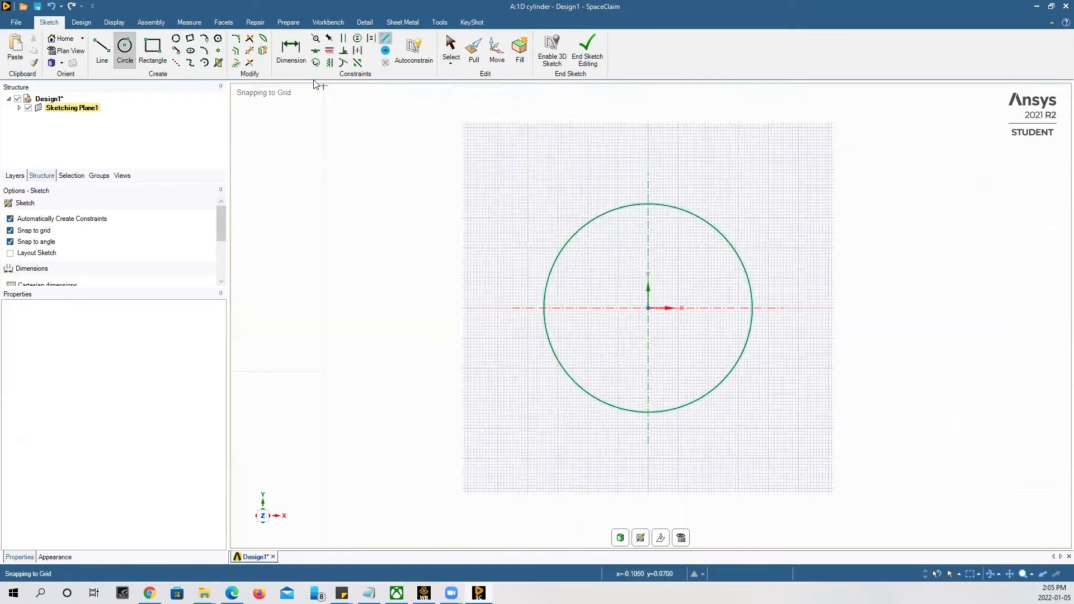
- Dimension the circle's diameter and set it to 1 m
click(292, 53)
click(575, 383)
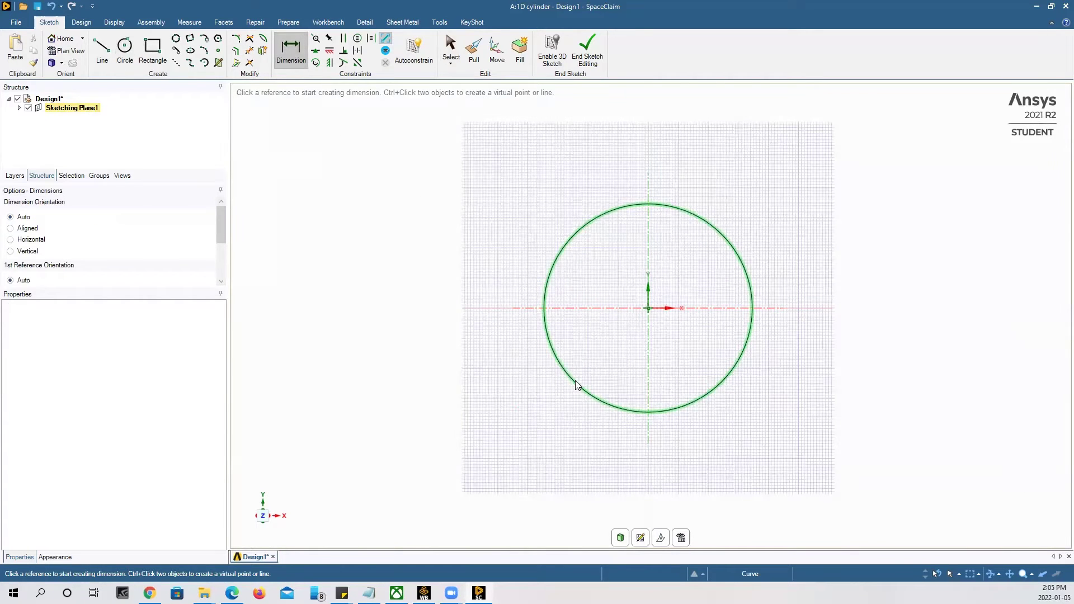
click(533, 412)
double_click(508, 411)
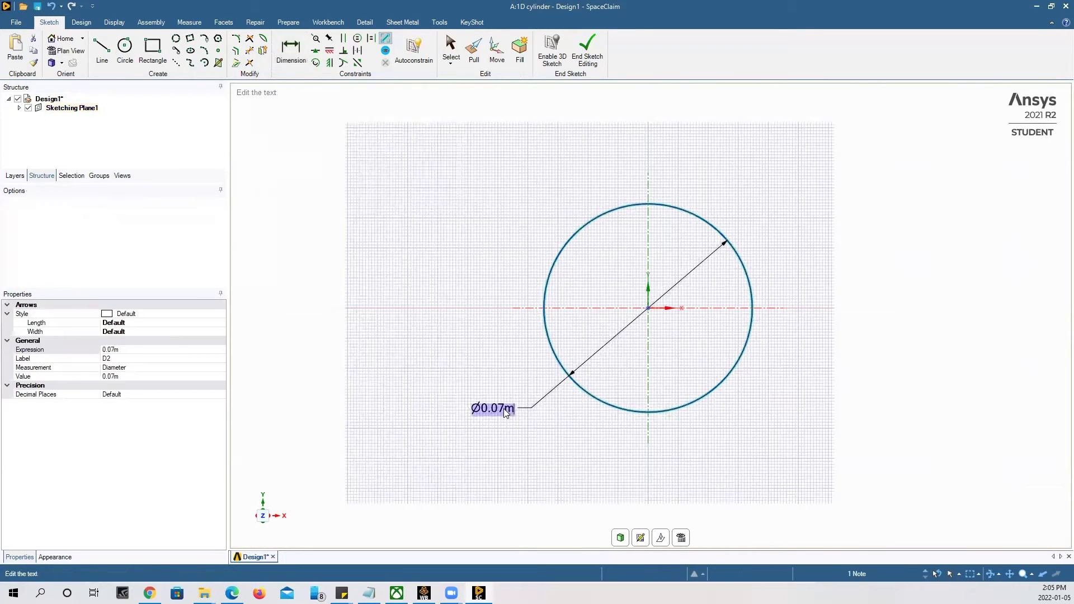
text(1)
key(Return)
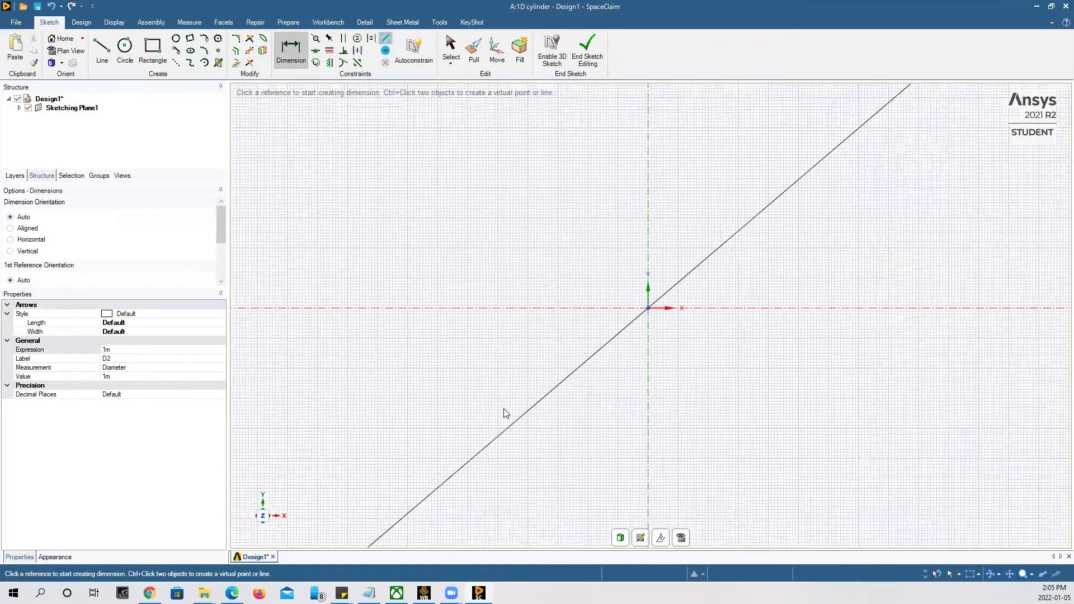
scroll(505, 414, down, 10)
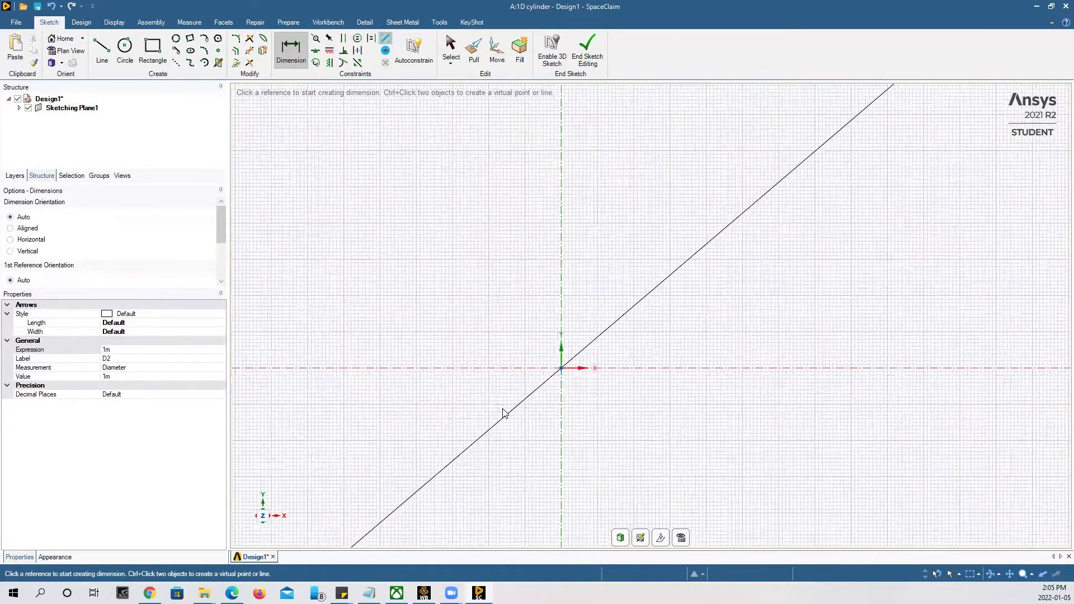
scroll(721, 338, down, 6)
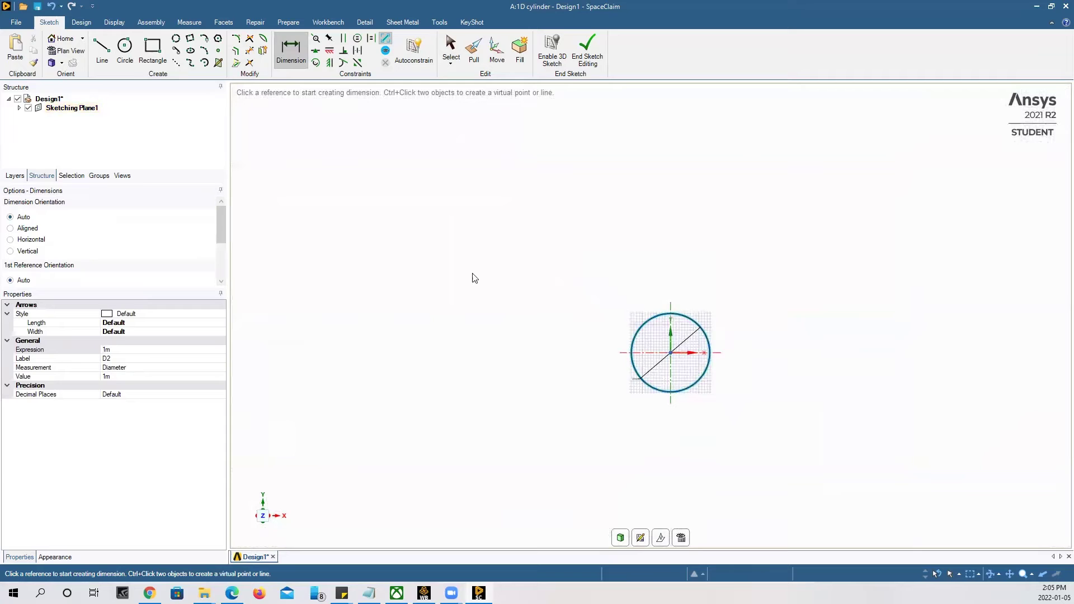
- Sketch a rectangle about 5.15 m wide and 2.17 m high enclosing the circle
click(154, 60)
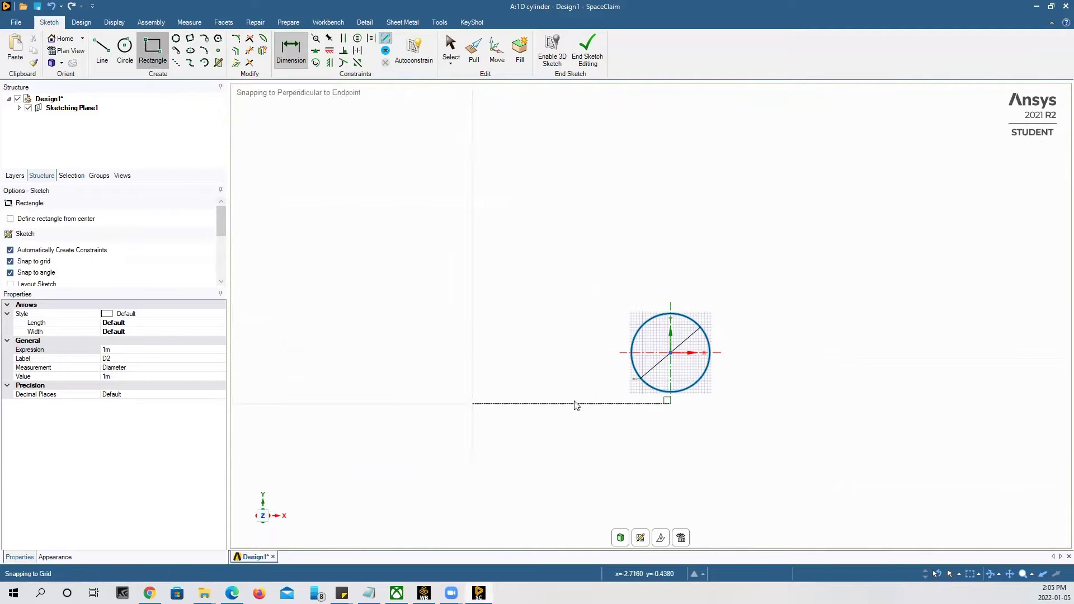
click(526, 270)
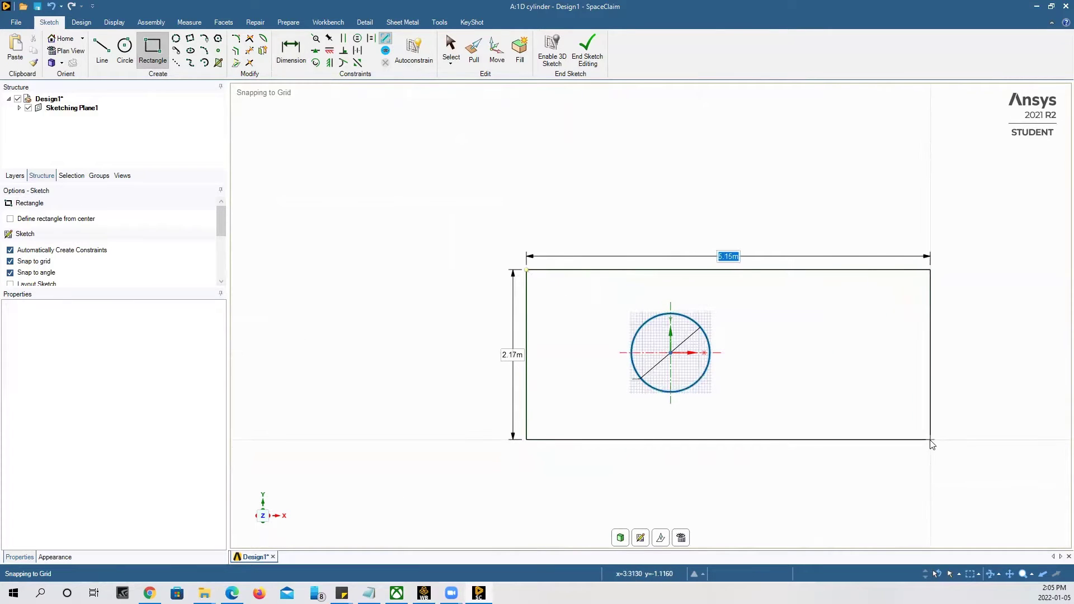
click(930, 440)
key(Escape)
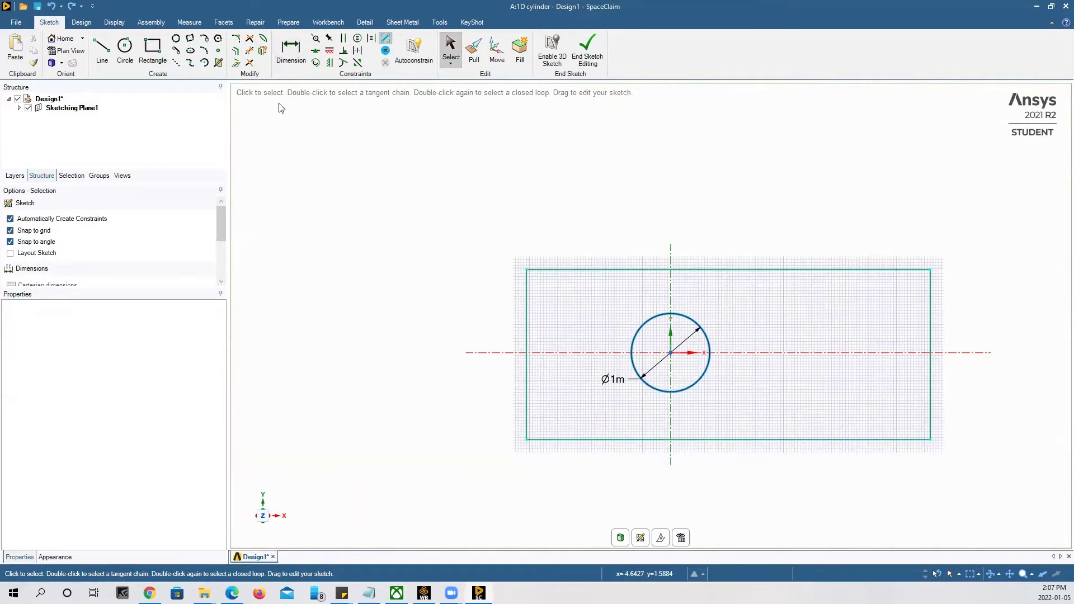
- Dimension the horizontal distance from the rectangle's left edge to the vertical axis through the circle's centre as 5 m
click(285, 59)
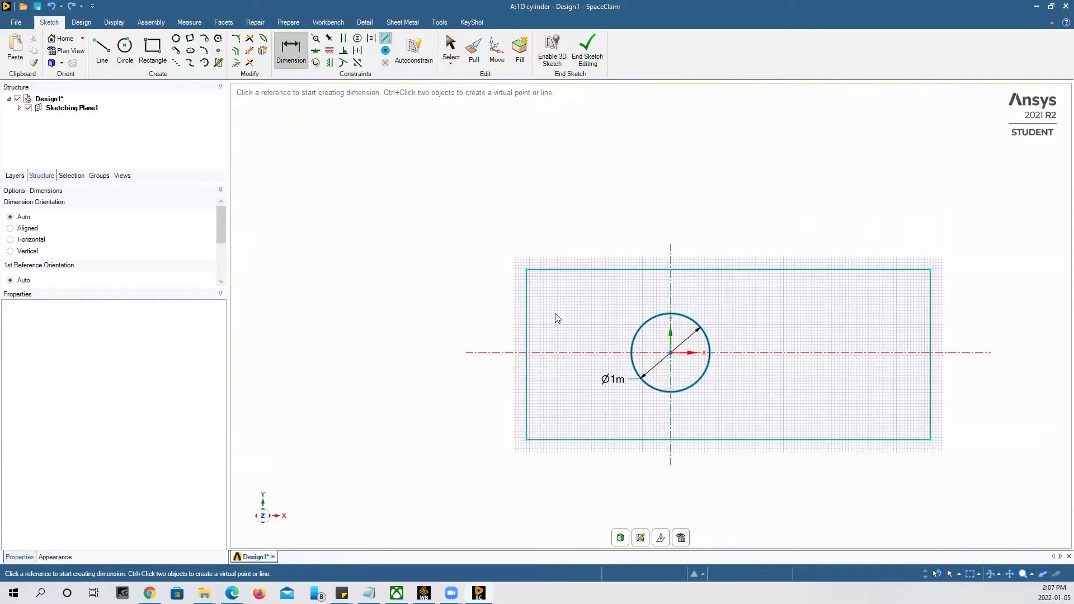
click(528, 302)
click(670, 341)
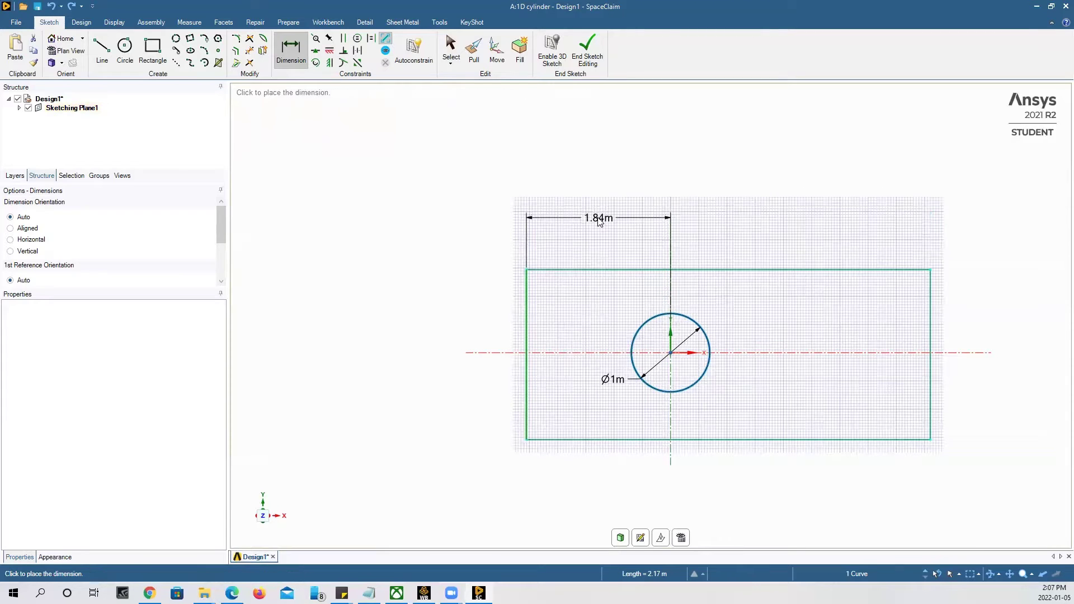
click(598, 221)
key(Escape)
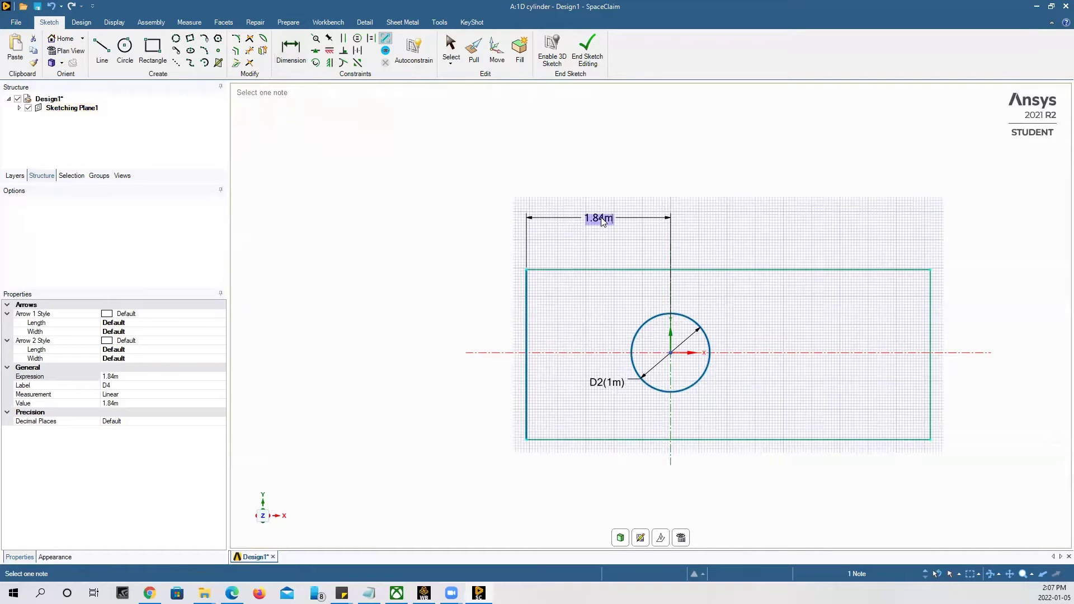
text(5)
key(Return)
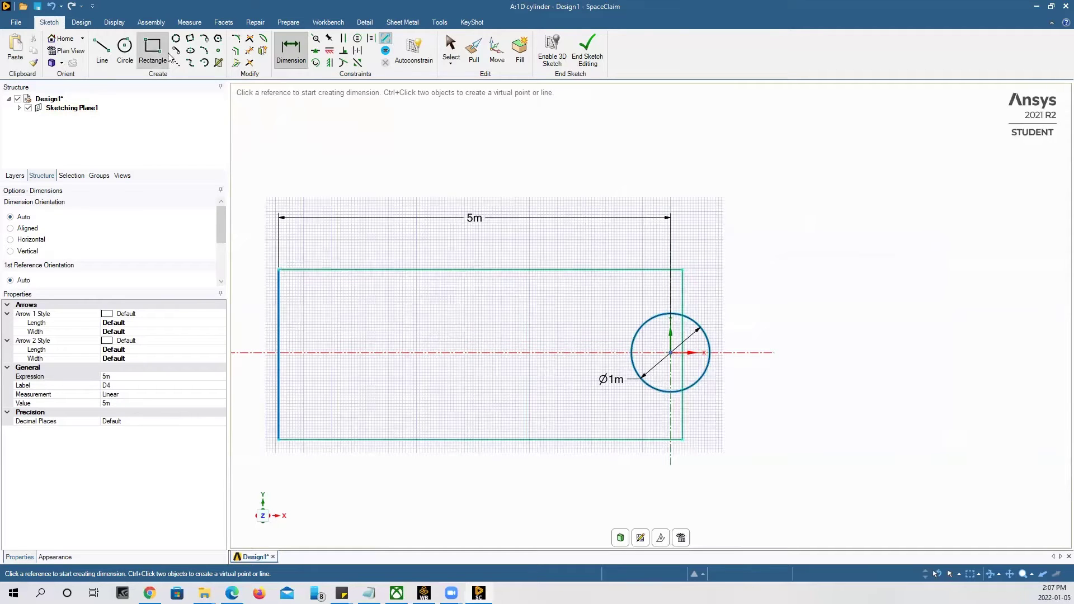
- Dimension the horizontal distance from the circle's centre to the rectangle's right edge as 15 m
click(299, 60)
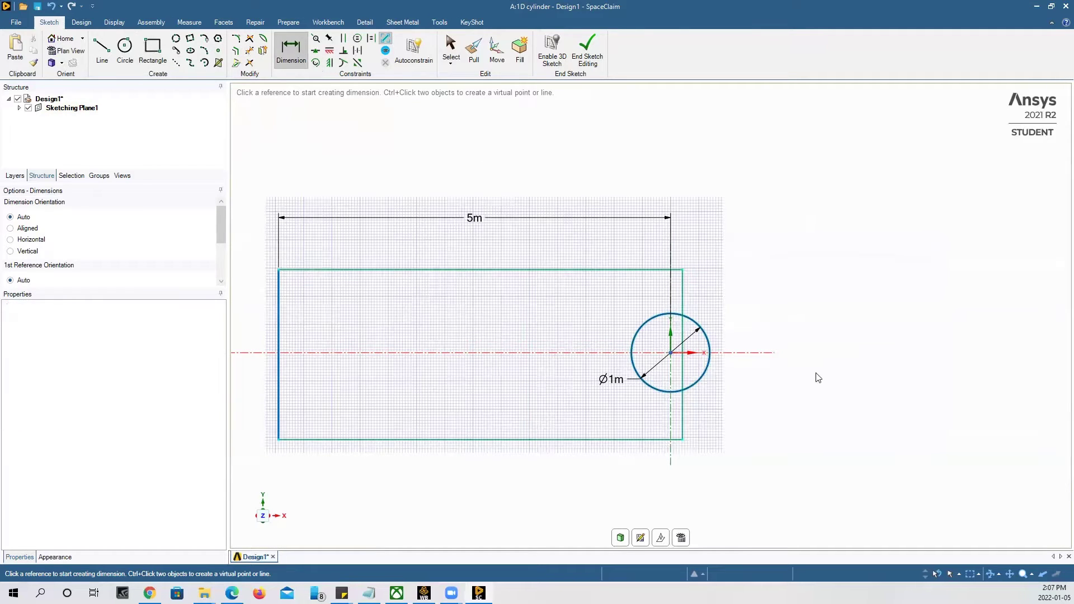
click(672, 355)
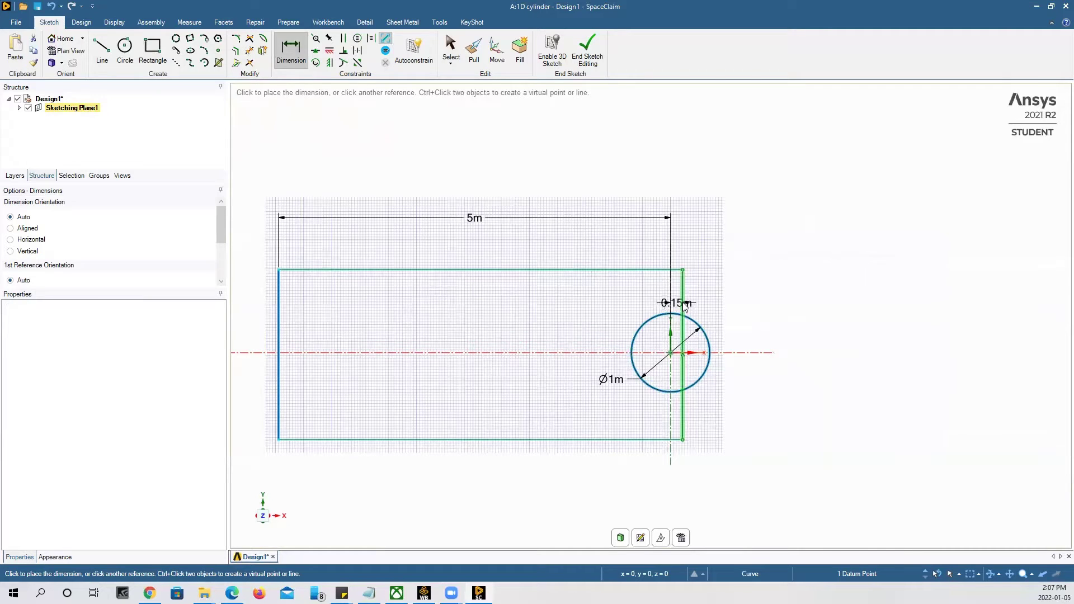
click(694, 222)
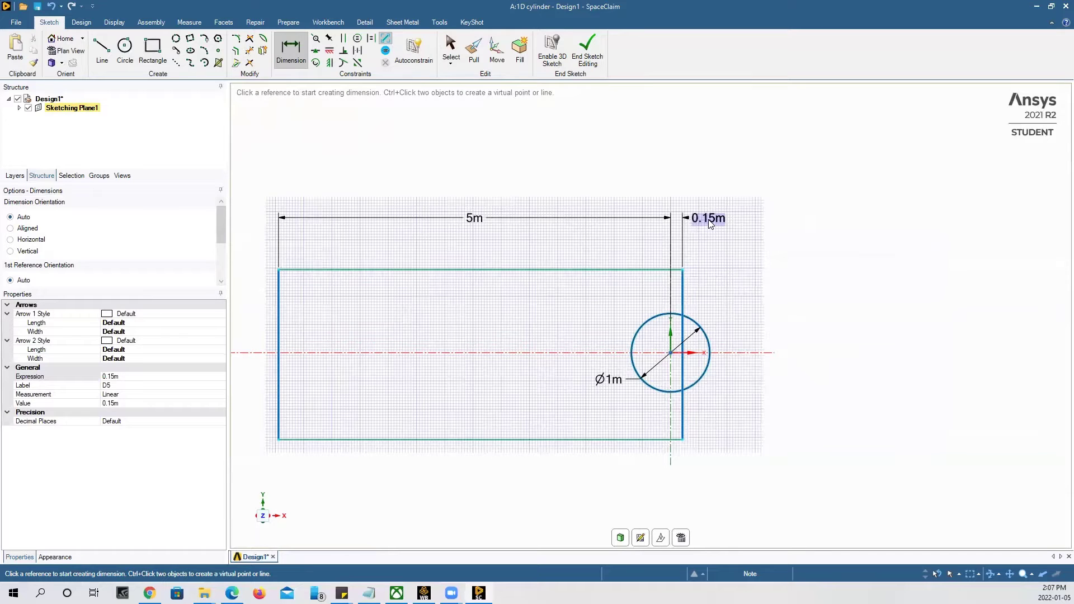
click(709, 224)
click(709, 224)
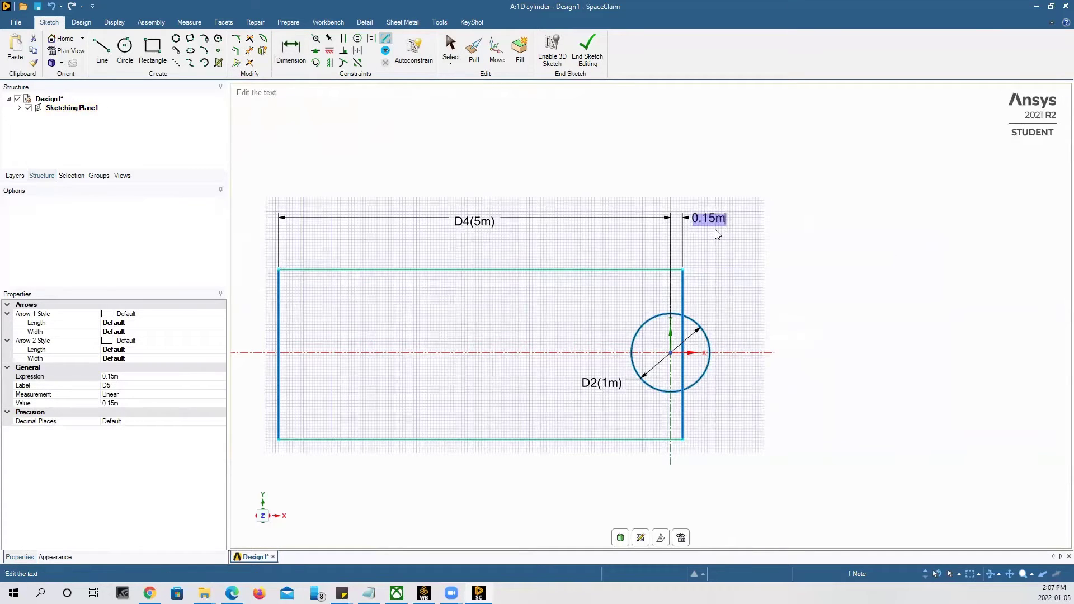
text(15)
key(Return)
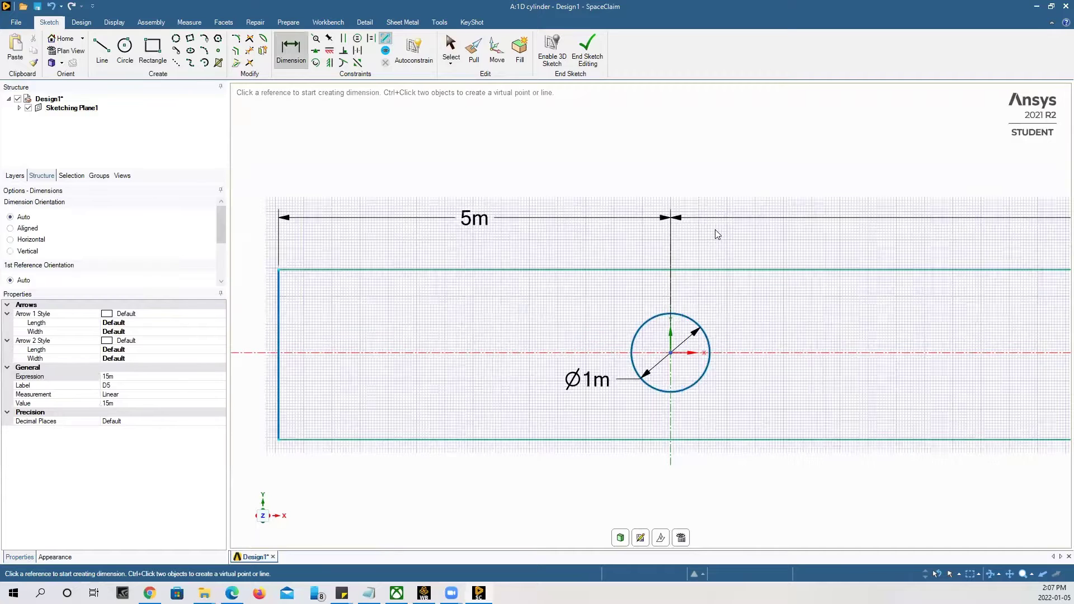
scroll(417, 400, down, 5)
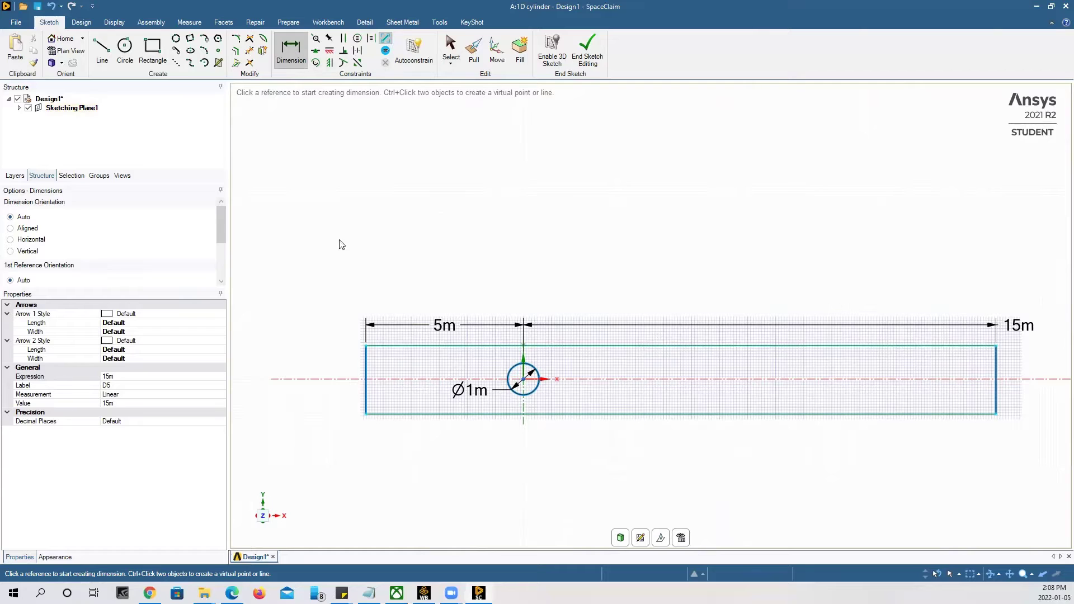
- Dimension the vertical distance from the rectangle's upper left corner to the circle's centre as 5 m
click(367, 347)
click(523, 379)
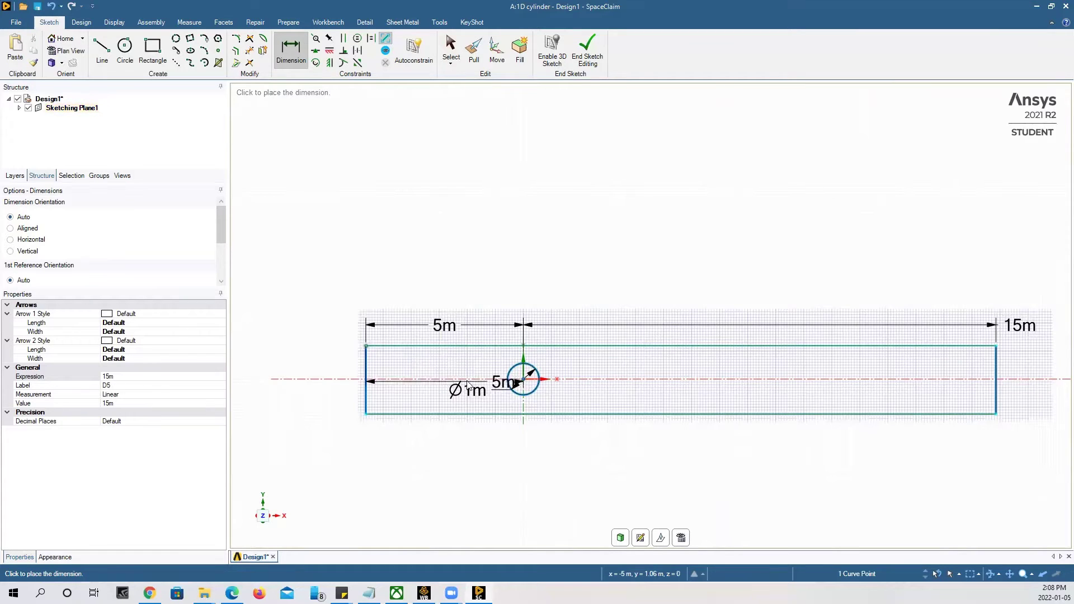
click(338, 364)
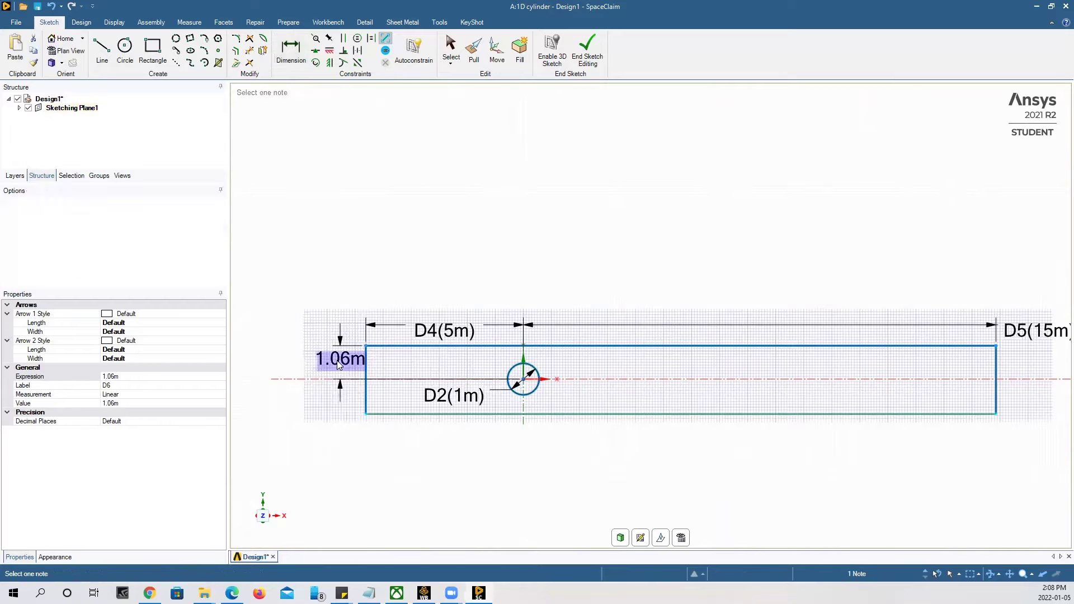
text(5)
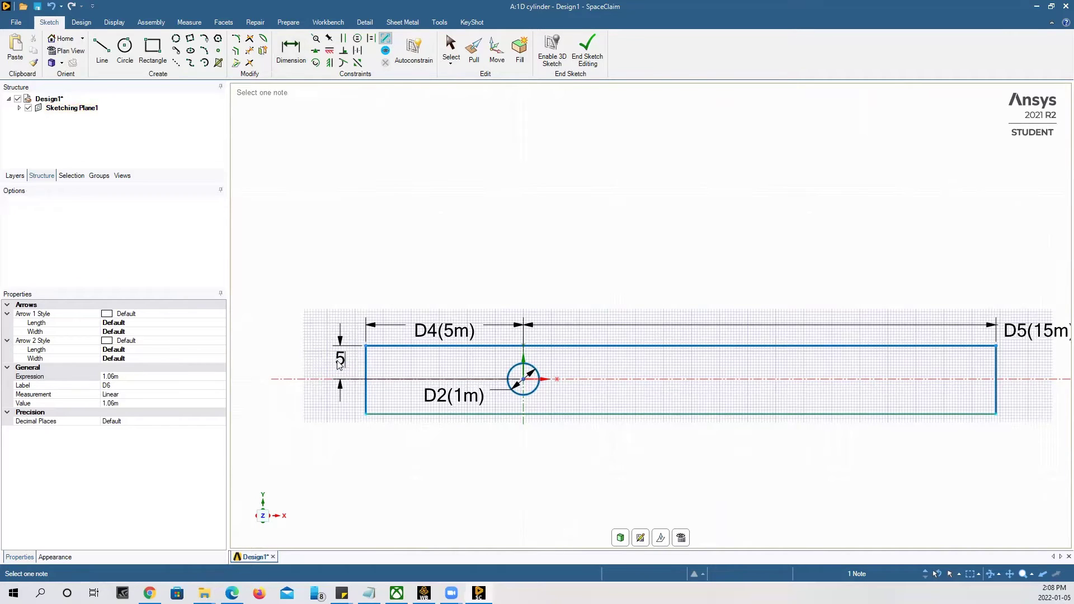
key(Return)
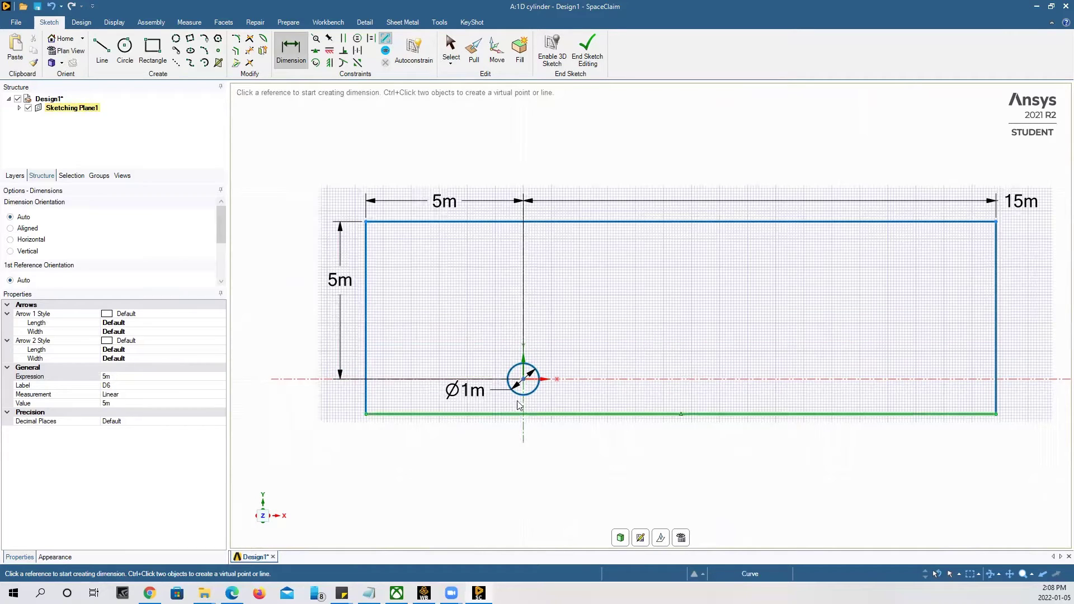
- Dimension the vertical distance from the circle's centre to the rectangle's lower edge as 5 m
click(524, 383)
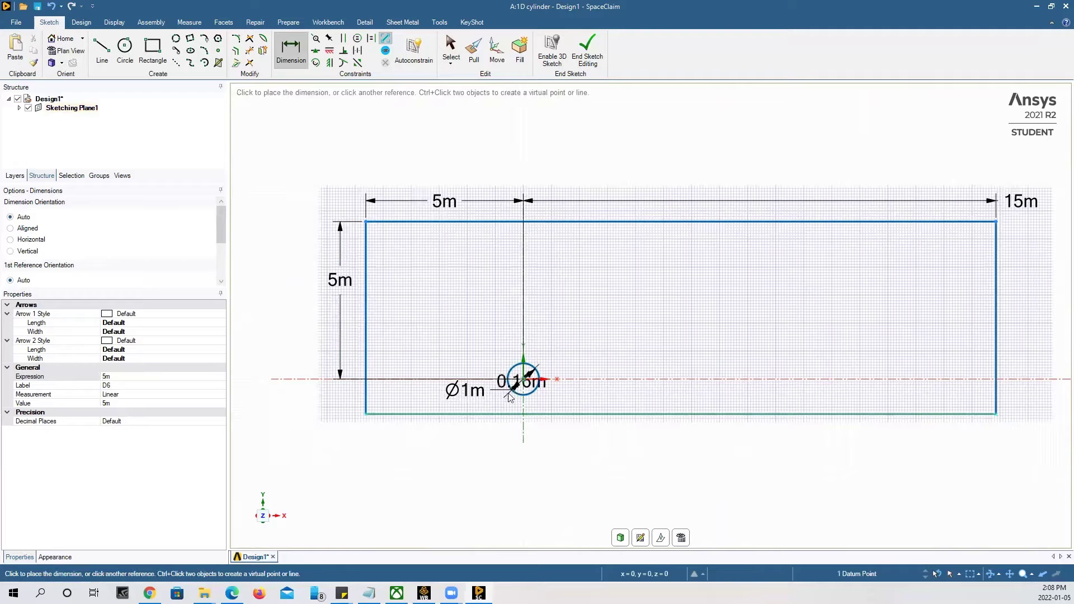
click(463, 414)
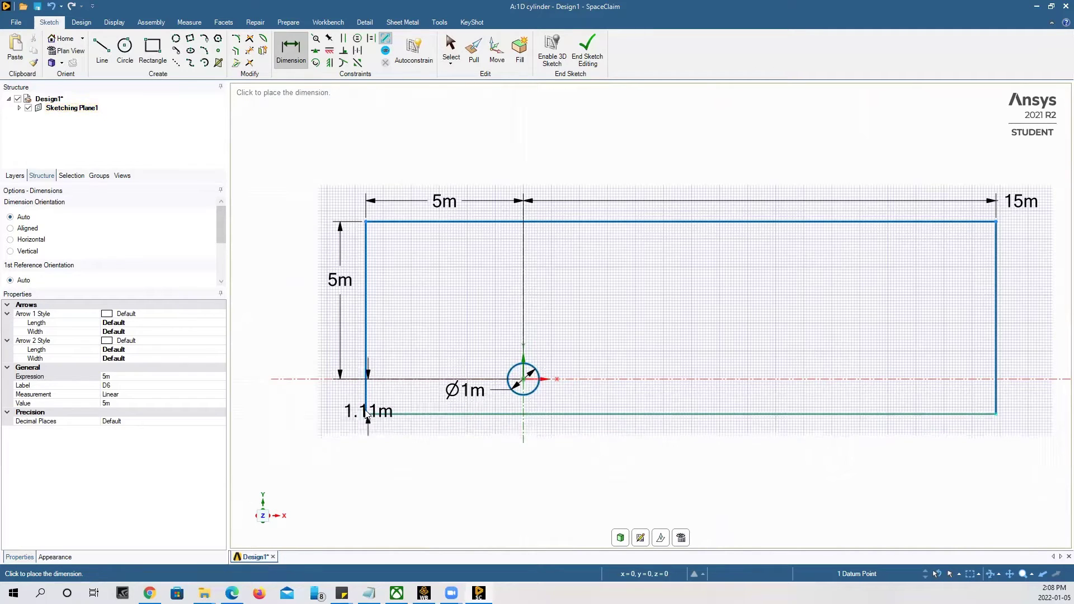
click(342, 402)
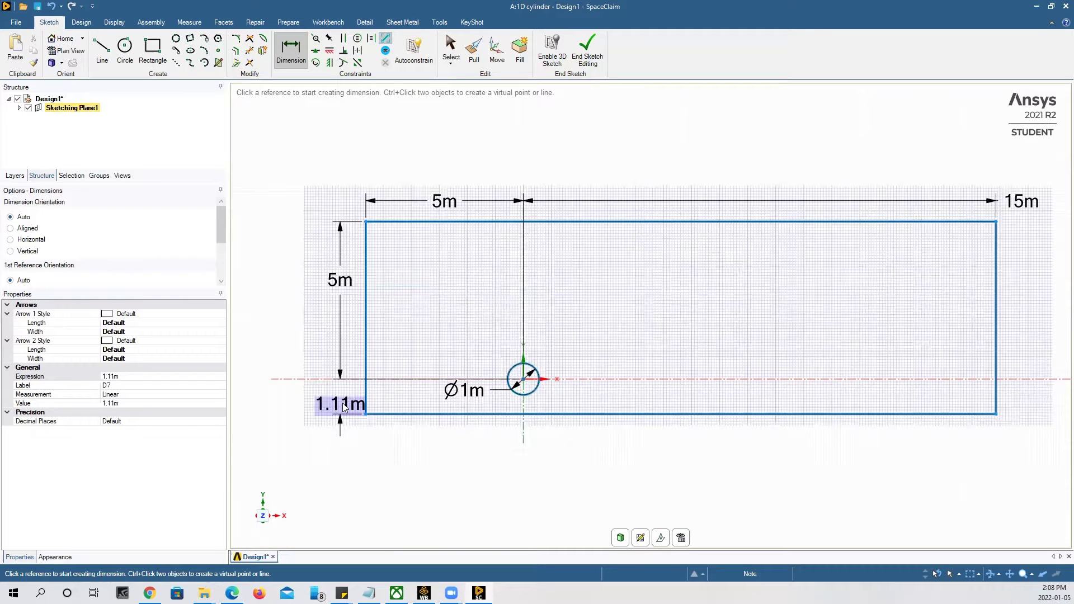
double_click(342, 403)
text(5)
key(Return)
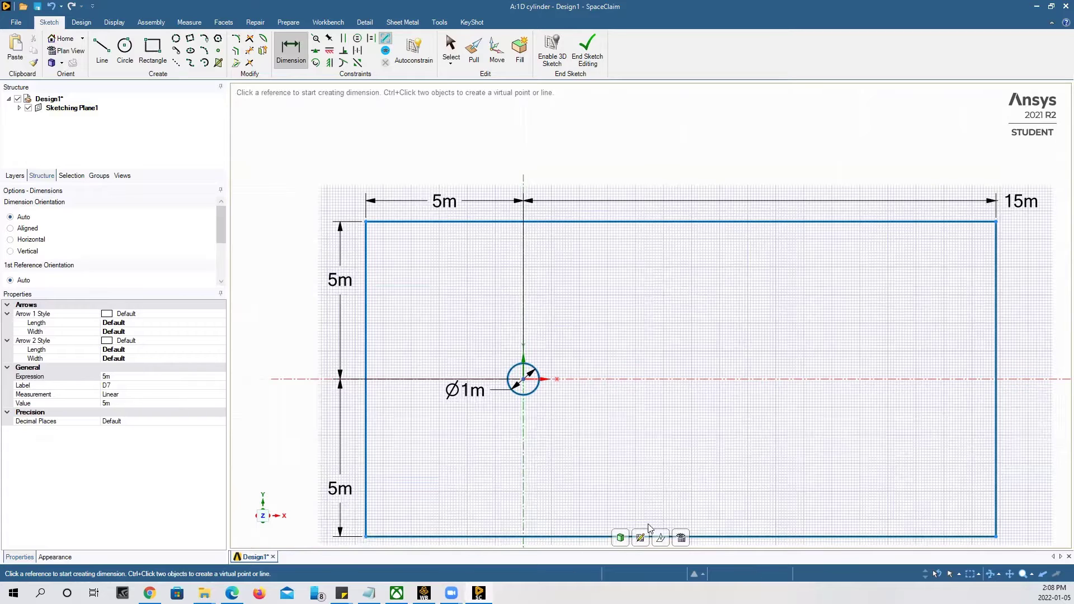
scroll(632, 375, up, 1)
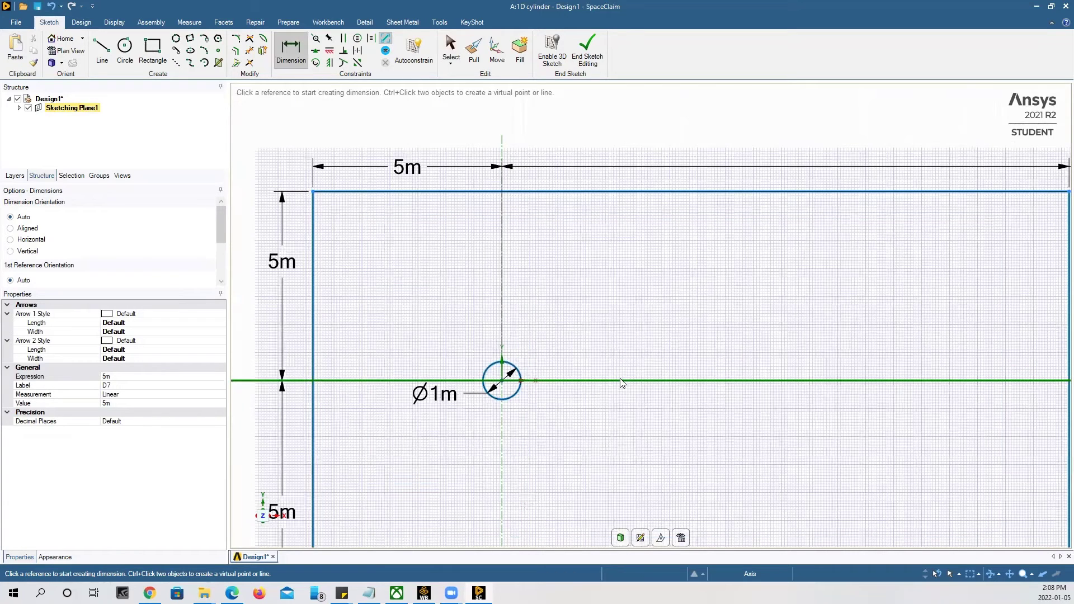
key(z)
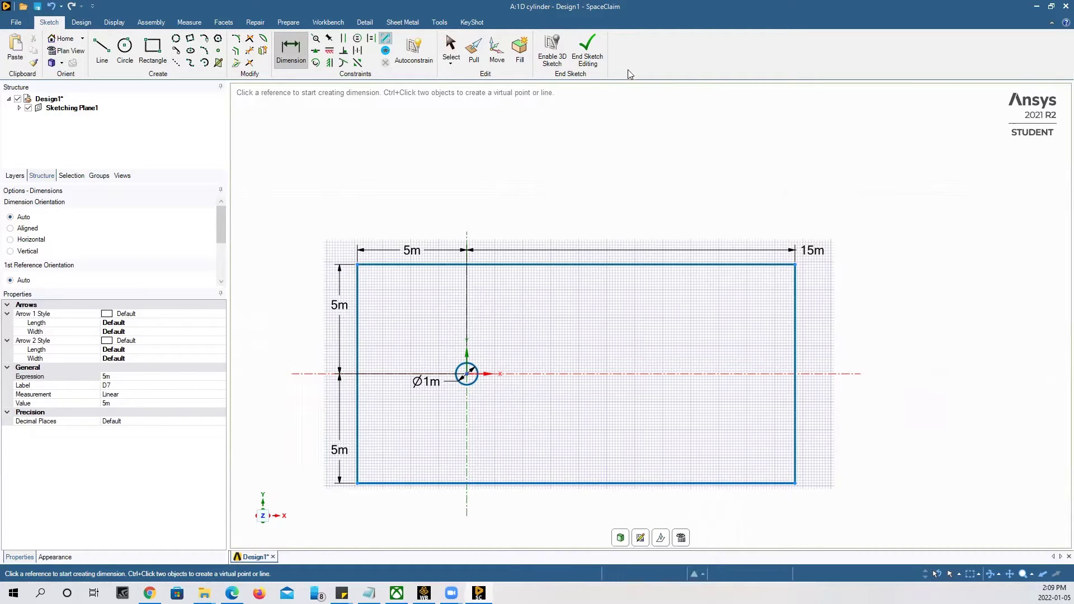
- Convert the sketch into a surface and delete the circular face inside the rectangle to leave a hole
click(620, 538)
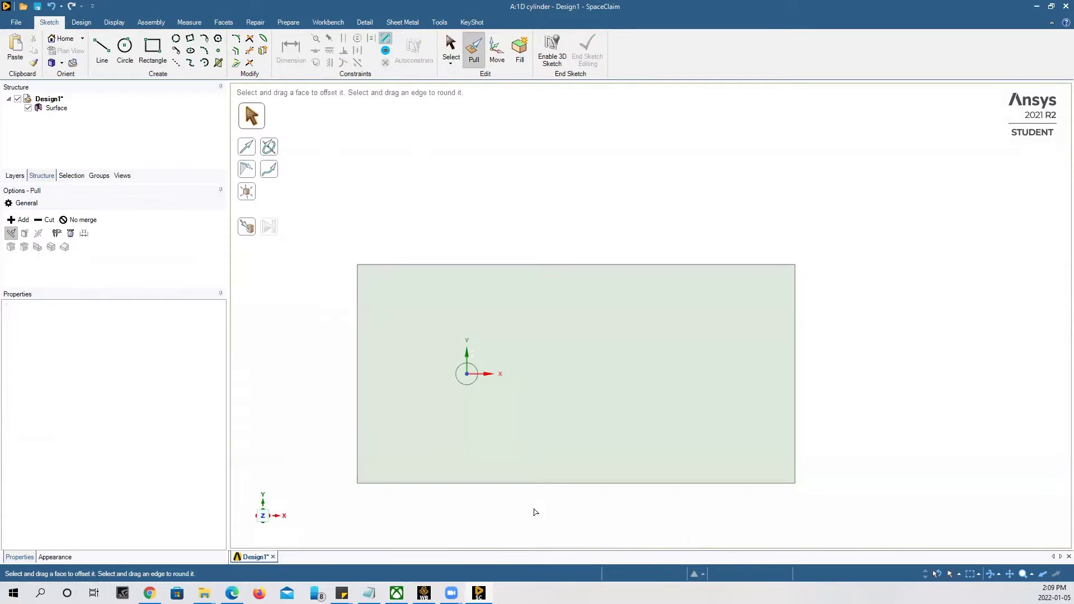
click(443, 354)
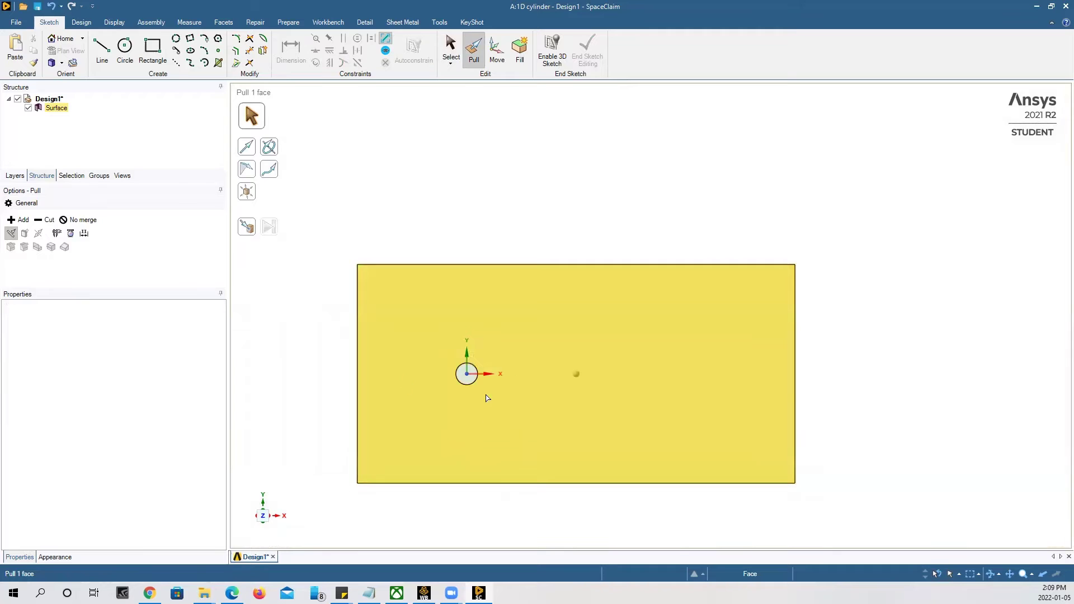
click(462, 381)
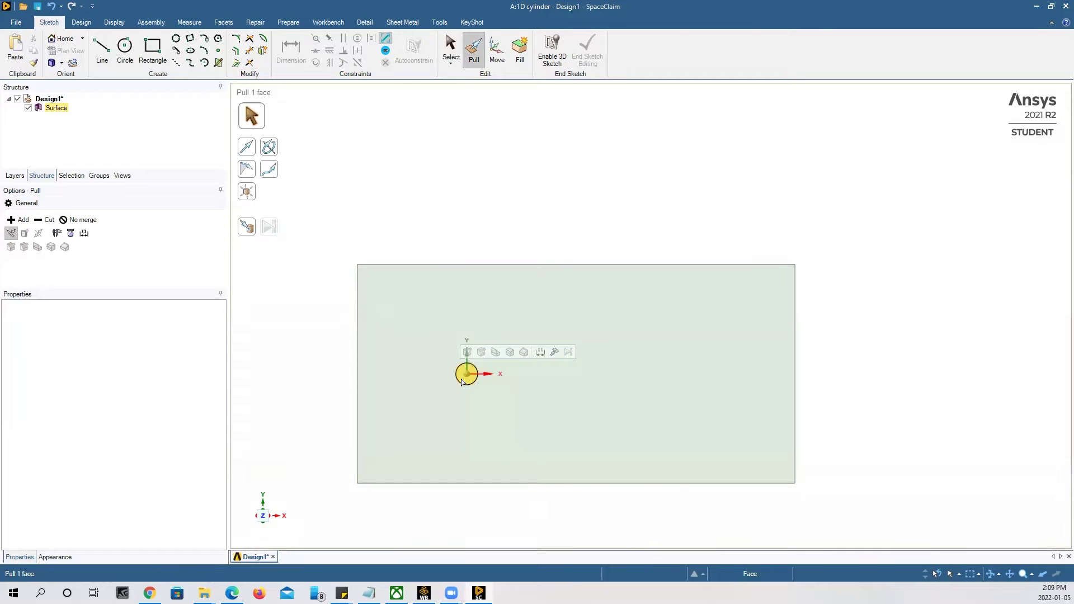
click(462, 381)
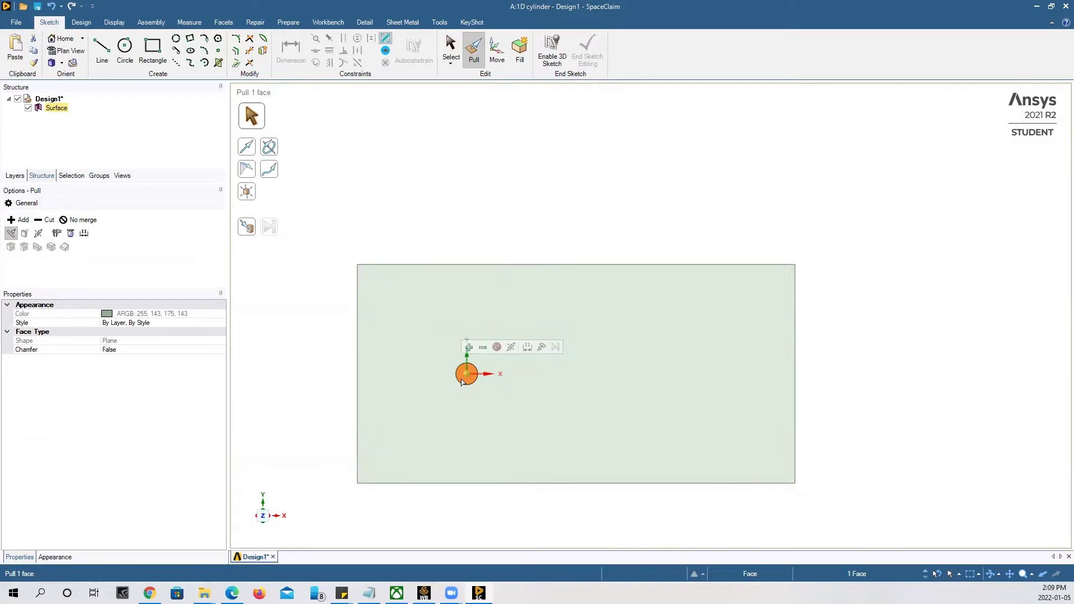
key(Escape)
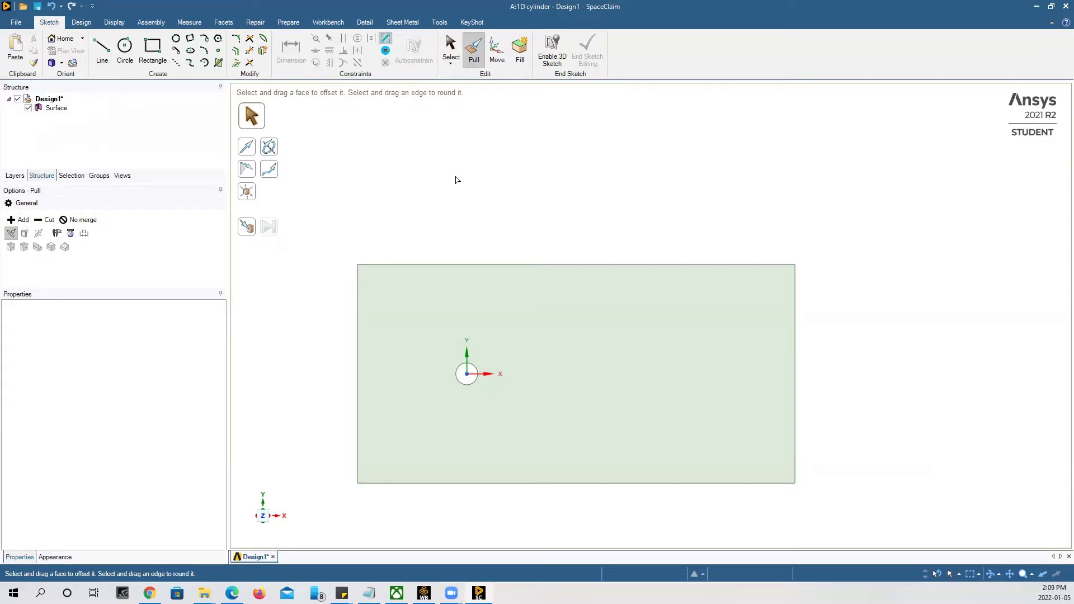
- Close the geometry editor and open the Mesh cell of the 1D cylinder system in Workbench
click(1058, 9)
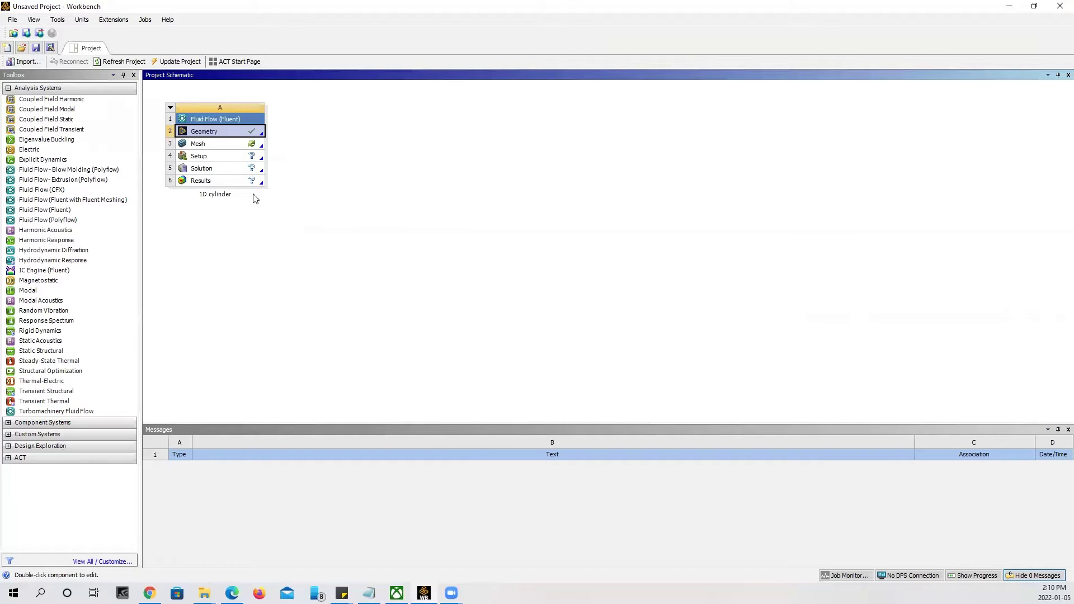
click(234, 148)
double_click(234, 147)
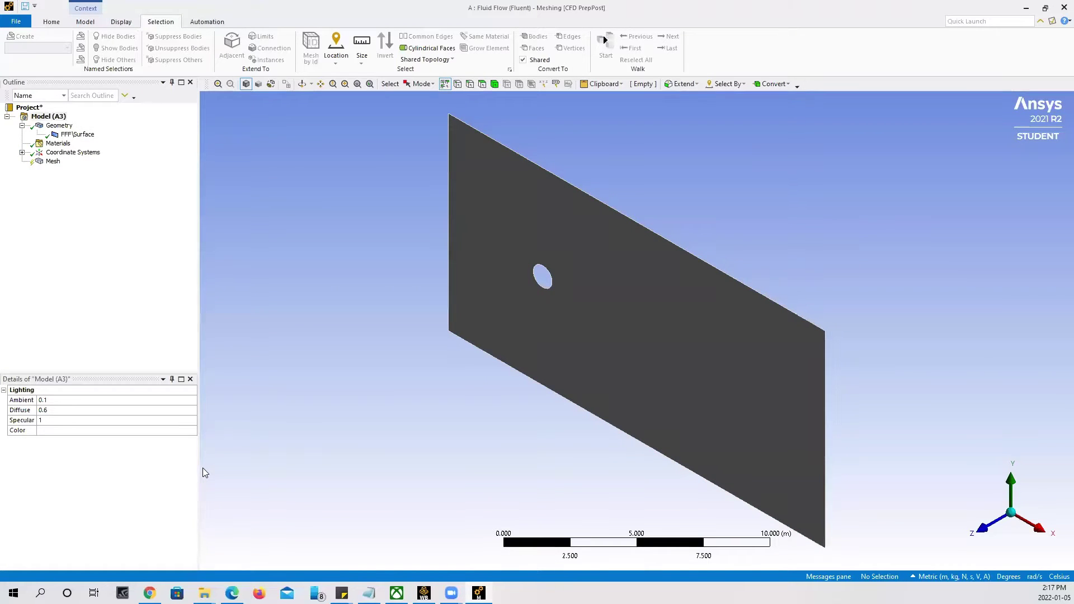
- Orient the view normal to the fluid domain and generate a mesh with the default settings
click(986, 531)
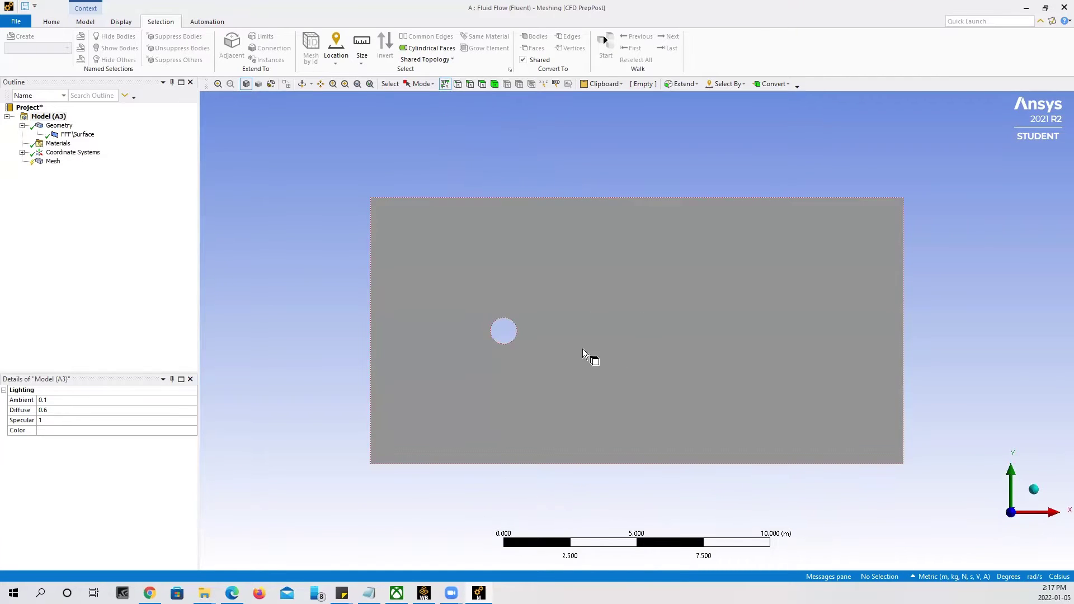
right_click(54, 162)
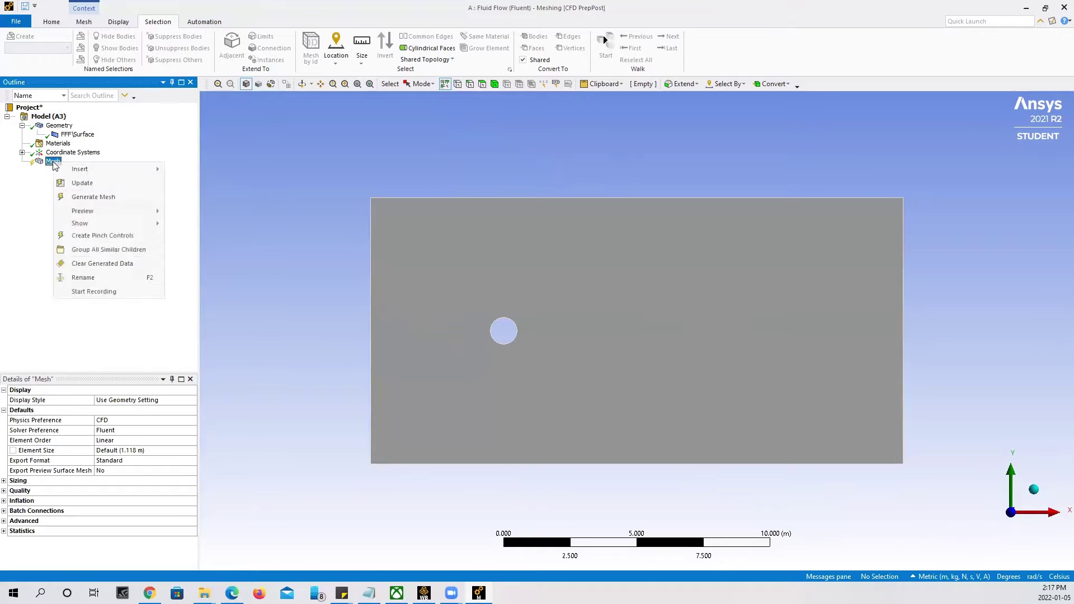
click(81, 197)
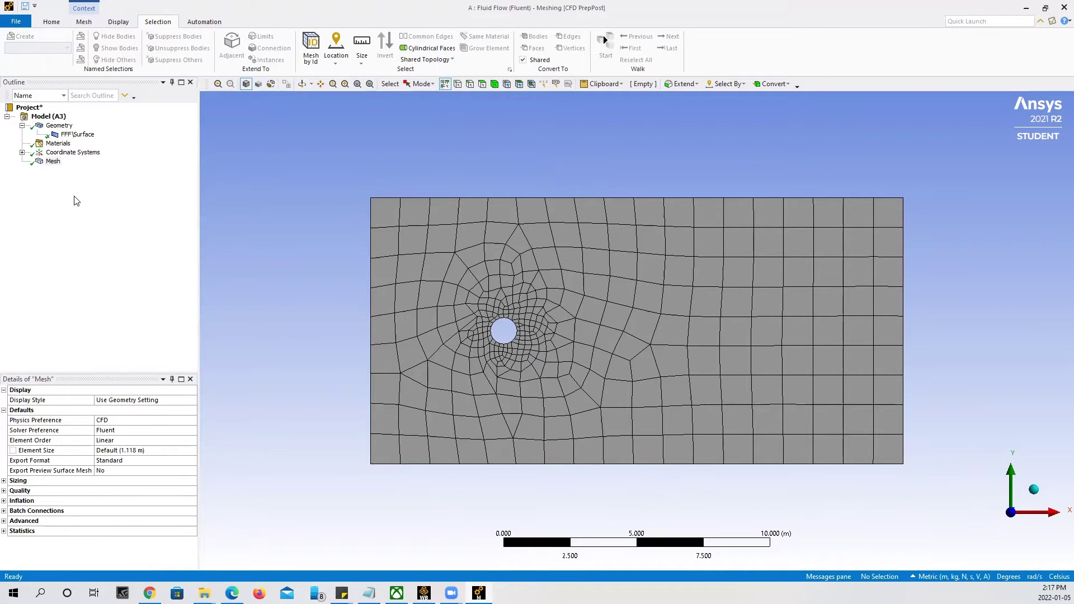
- Insert a sizing control into the mesh, with Element Size as its type
right_click(54, 162)
mouse_move(112, 169)
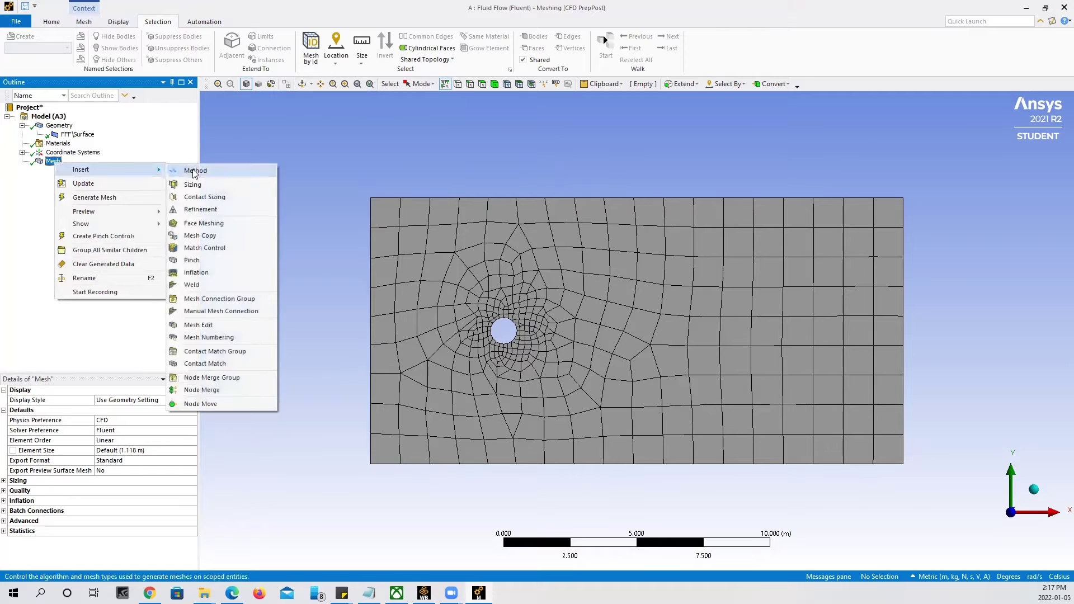
click(220, 186)
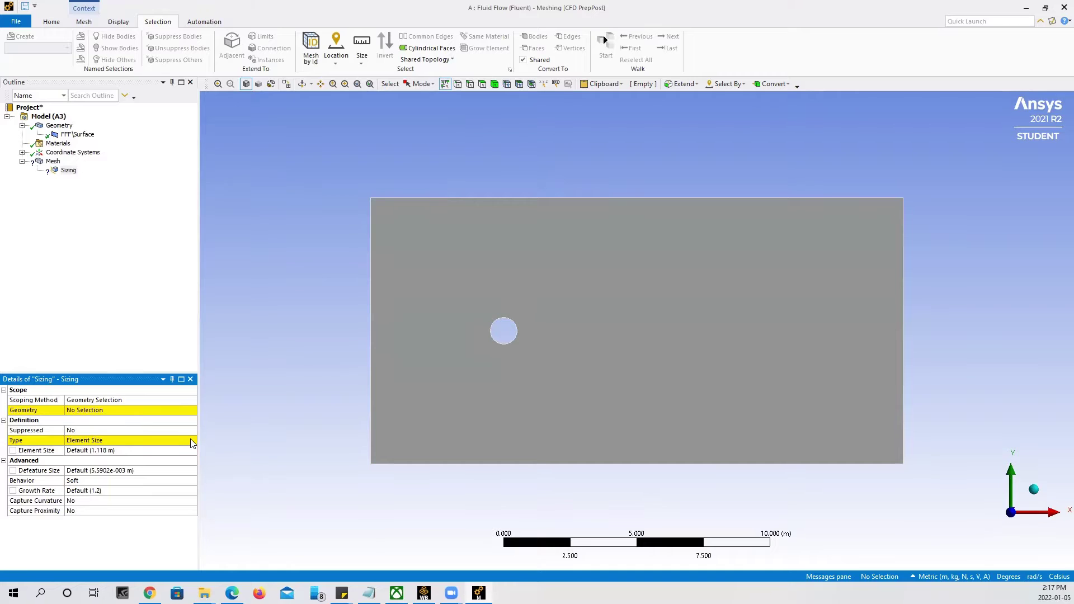
click(158, 442)
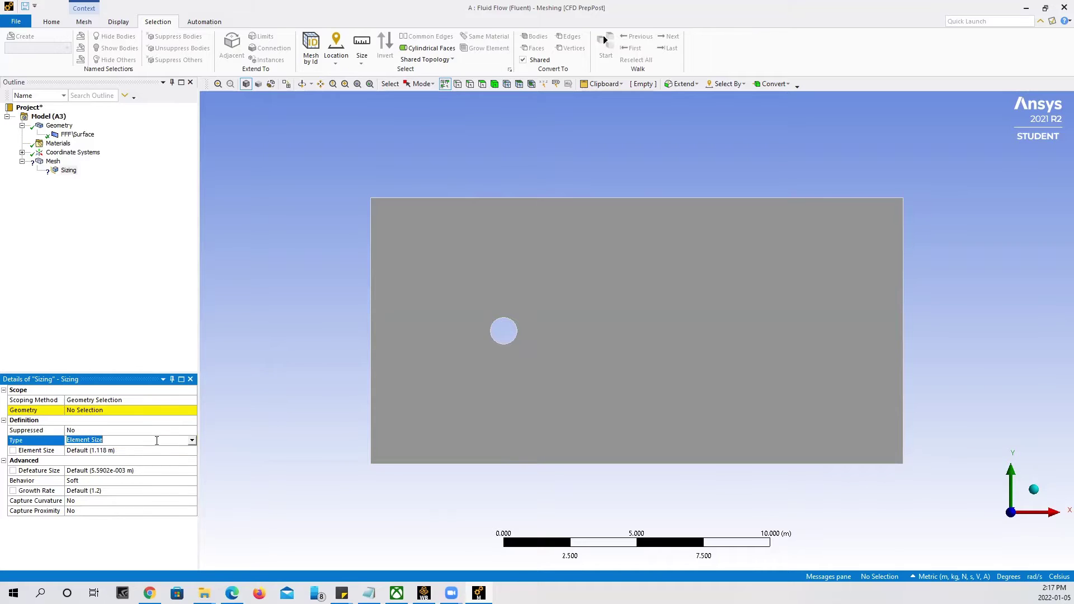
click(189, 441)
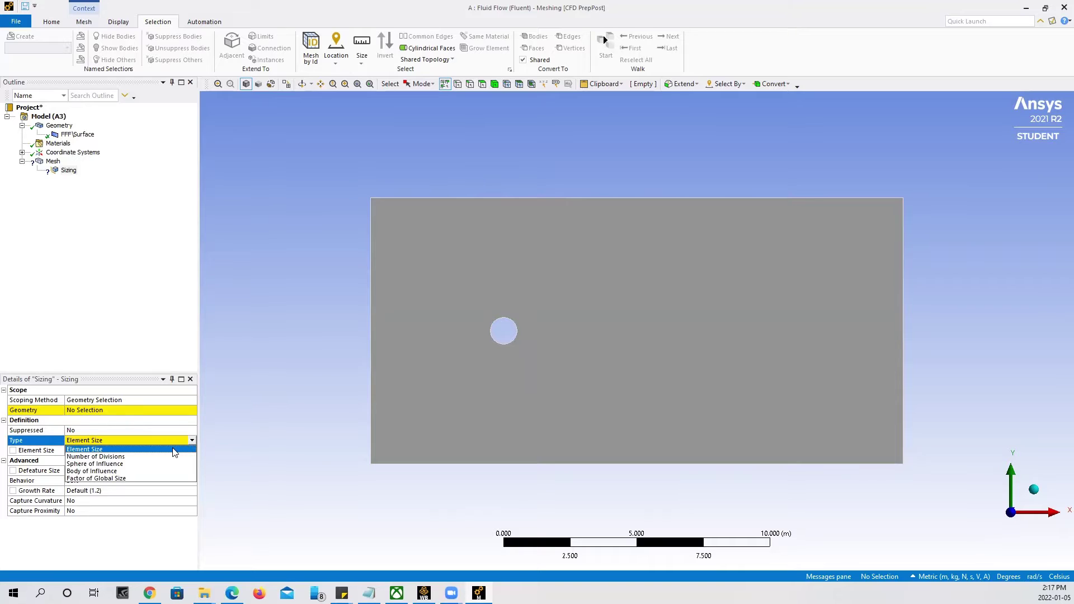
click(149, 449)
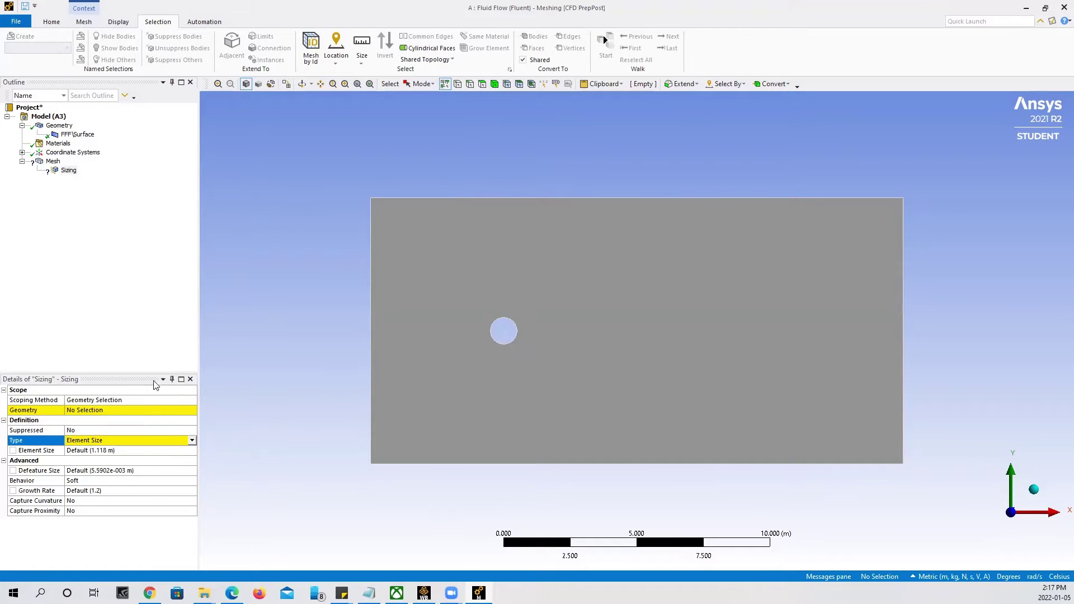
- Scope the sizing control to the cylinder's circular edge
click(348, 104)
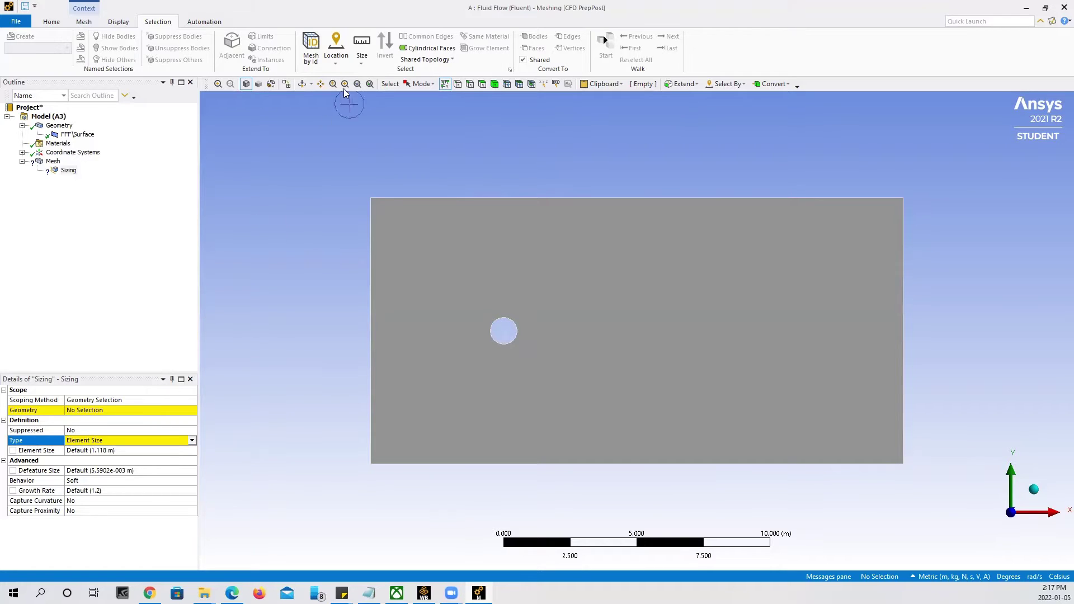
click(469, 84)
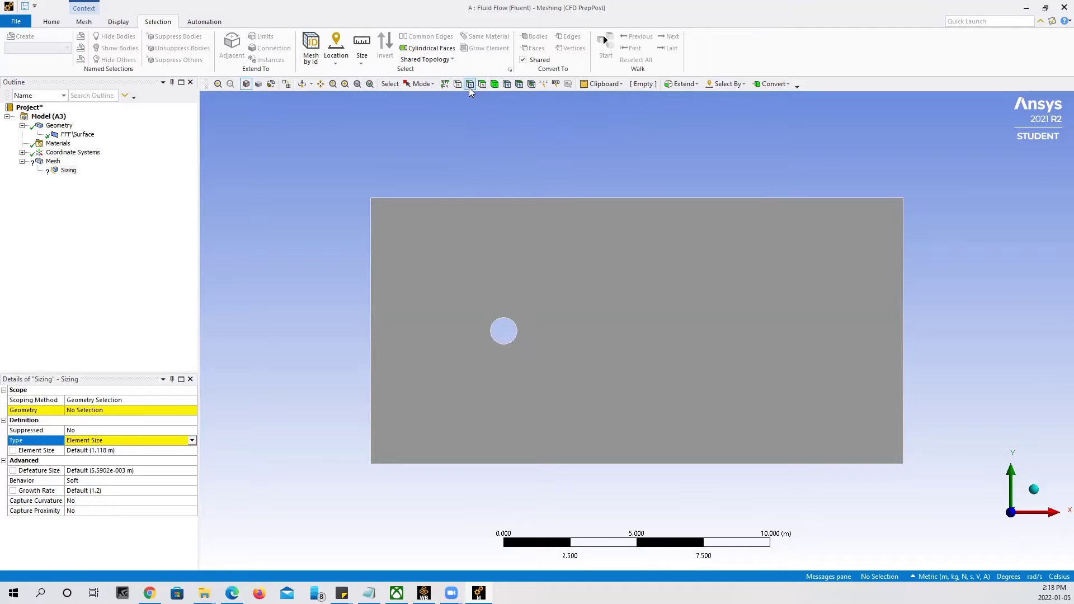
click(510, 346)
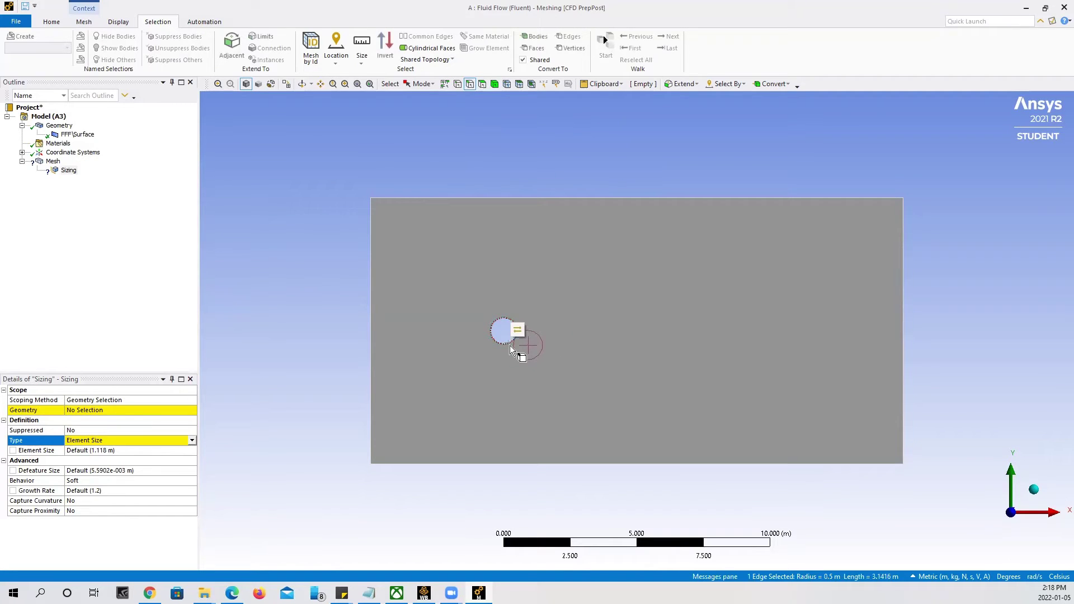
click(100, 410)
click(98, 411)
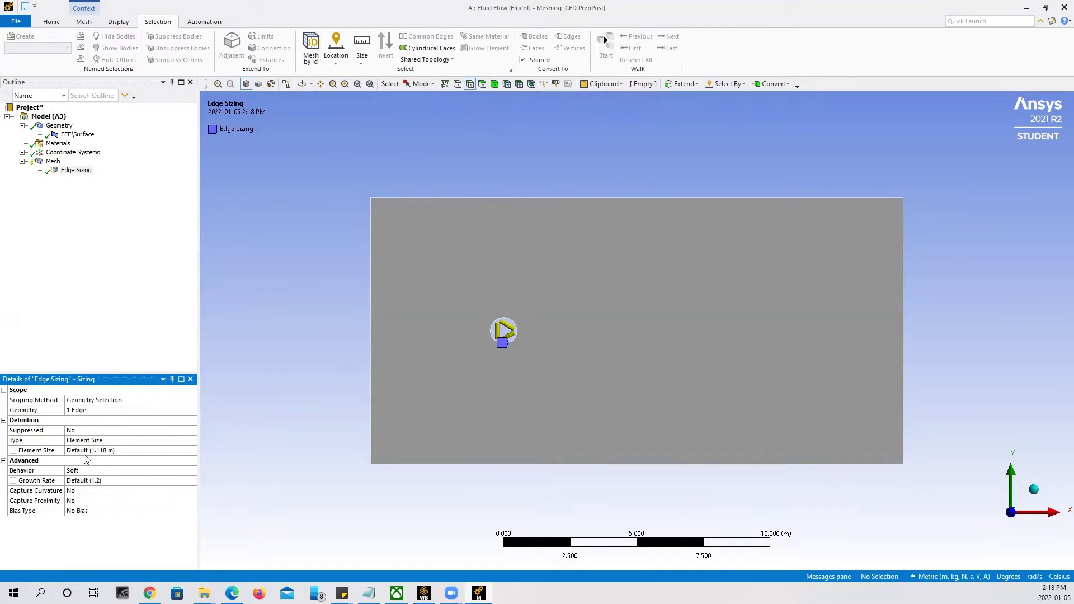
- Set the circular edge's element size to 0.025 m and regenerate the mesh
click(88, 451)
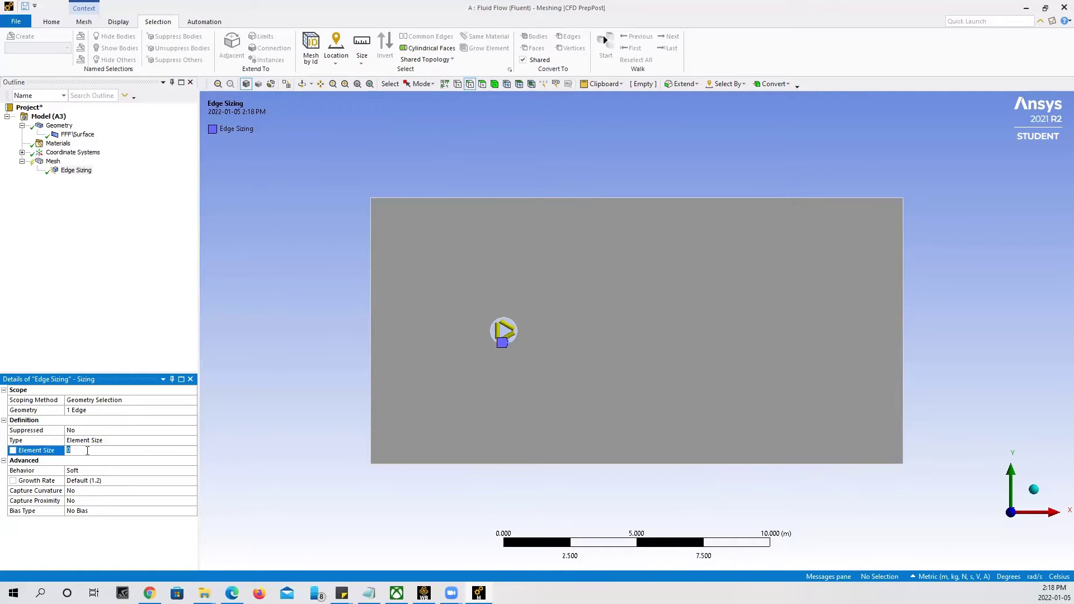
text(0.025)
click(114, 348)
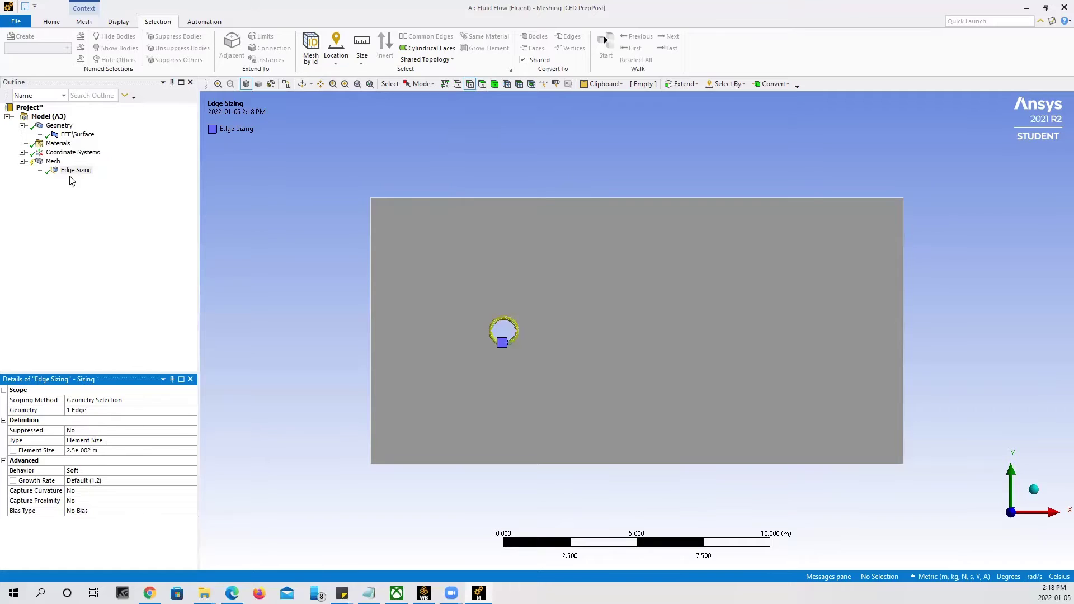
right_click(53, 162)
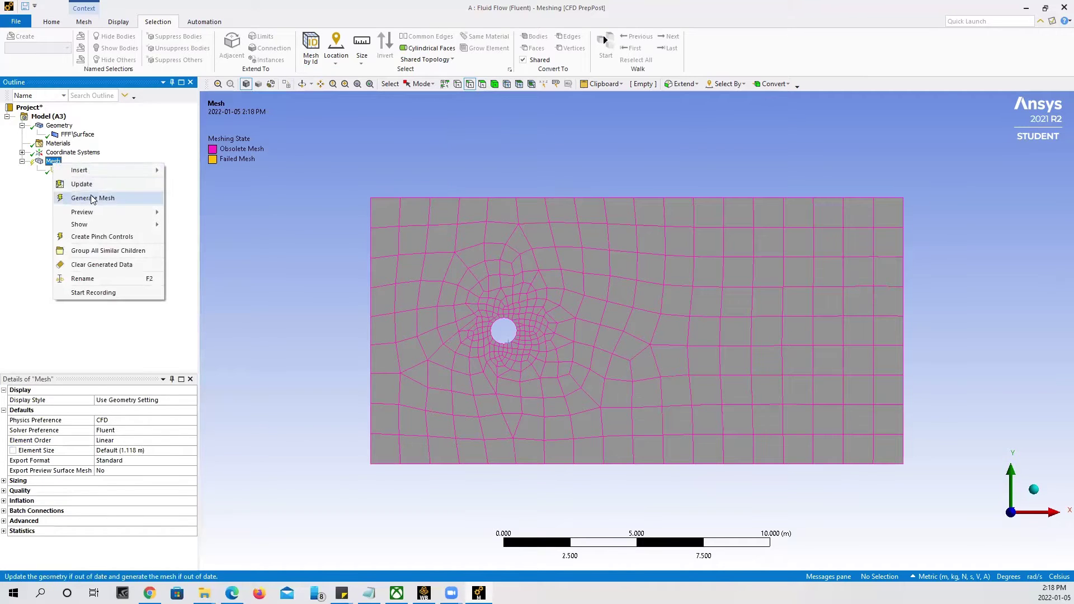
click(93, 198)
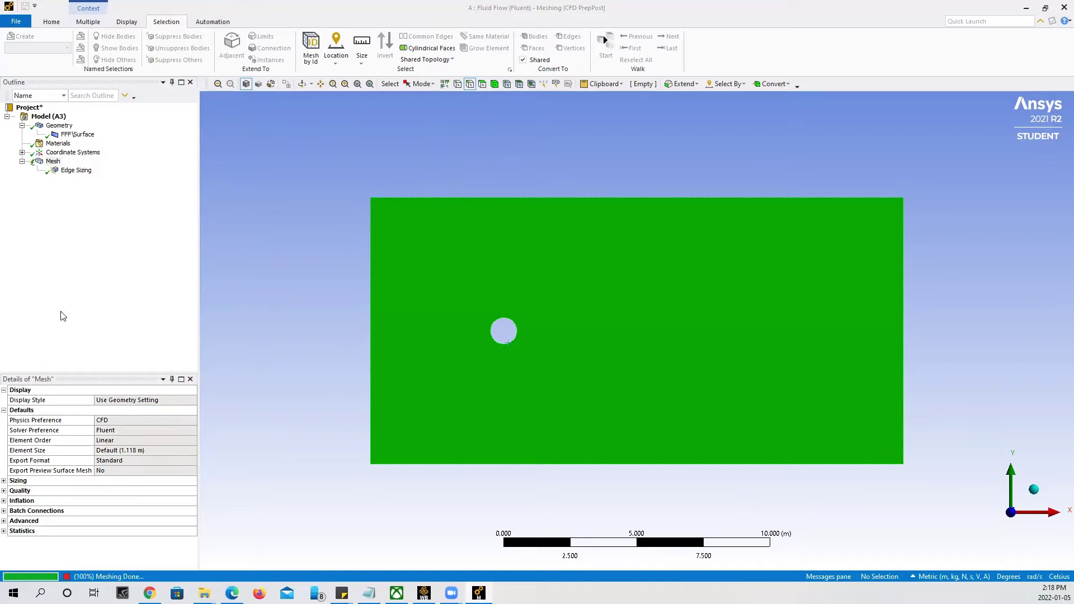
- Examine the mesh density around the cylinder and its transition towards the domain's outer edges
scroll(923, 374, up, 2)
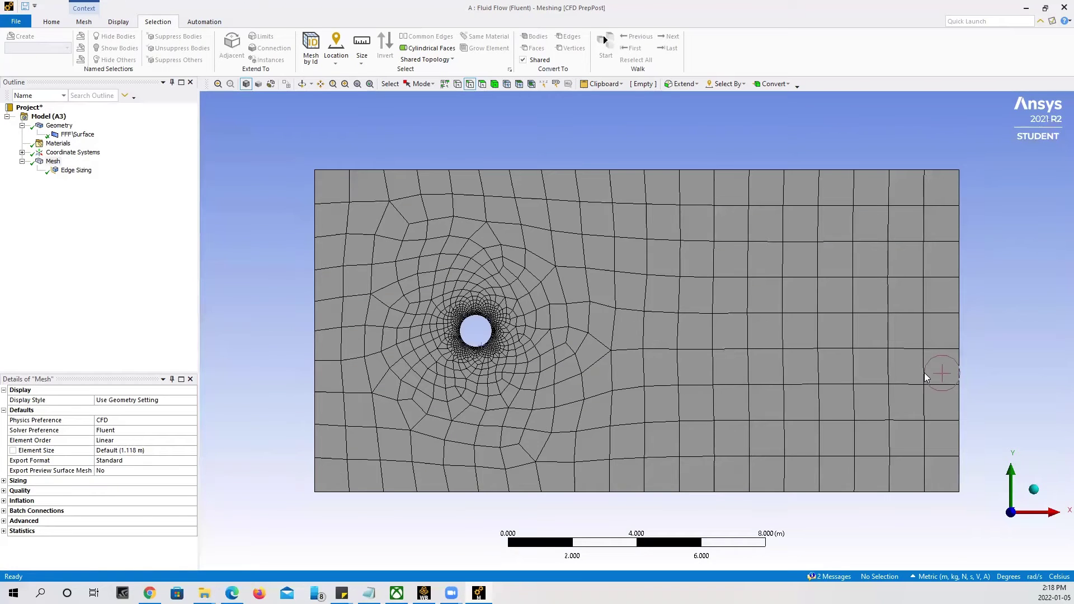
scroll(924, 372, up, 1)
scroll(481, 352, up, 3)
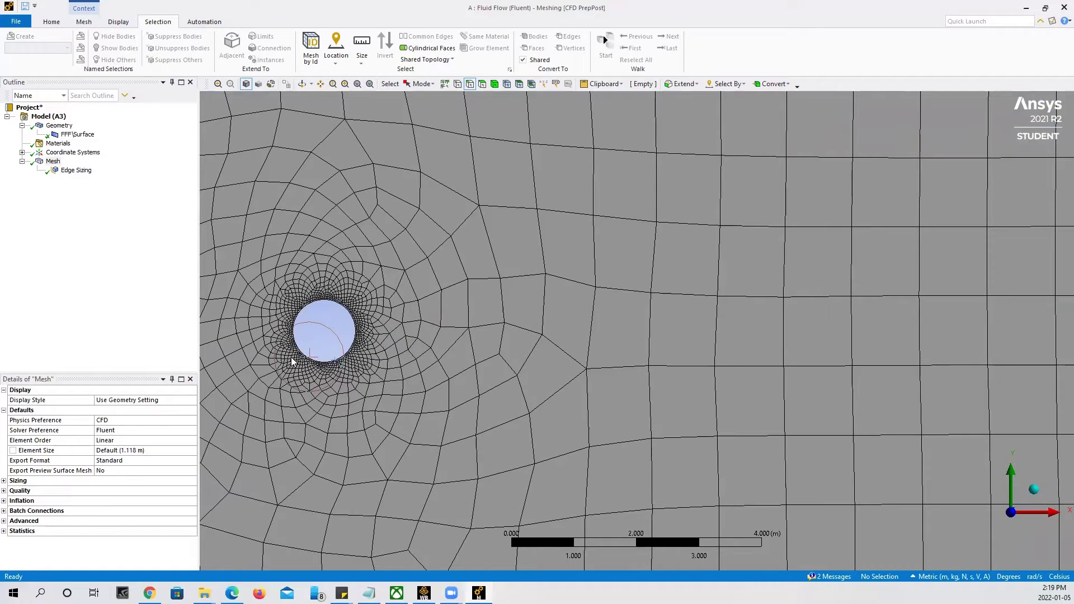
scroll(509, 360, down, 1)
key(F7)
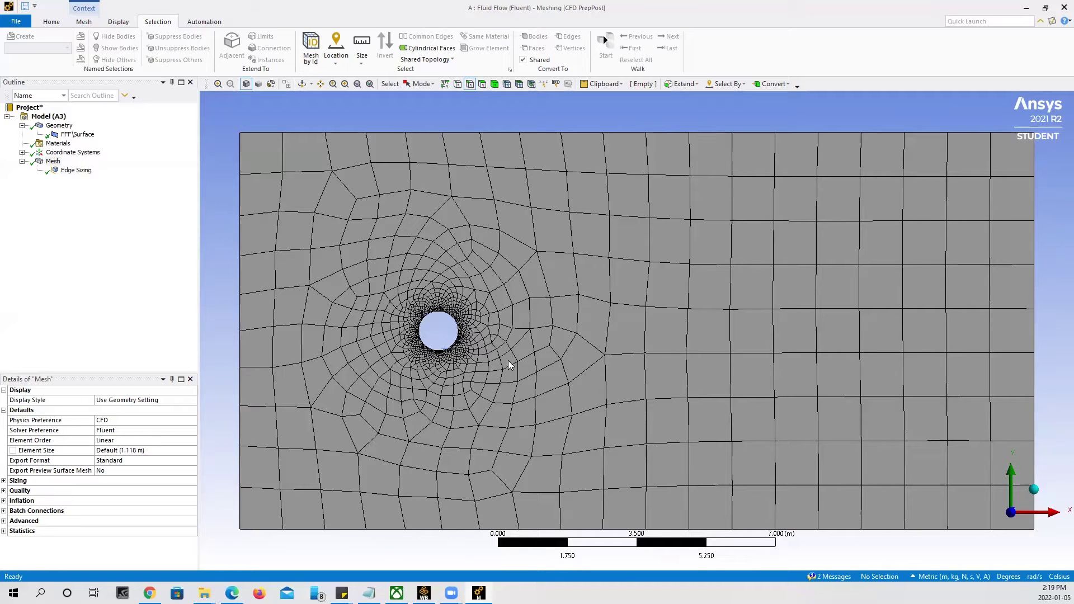
scroll(508, 360, up, 2)
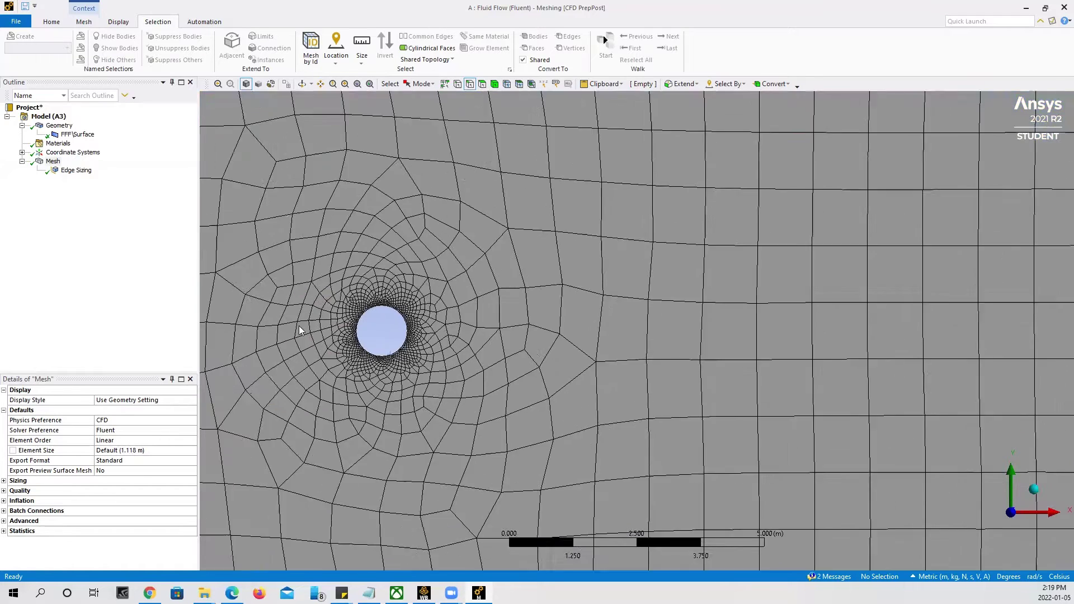
scroll(298, 326, down, 1)
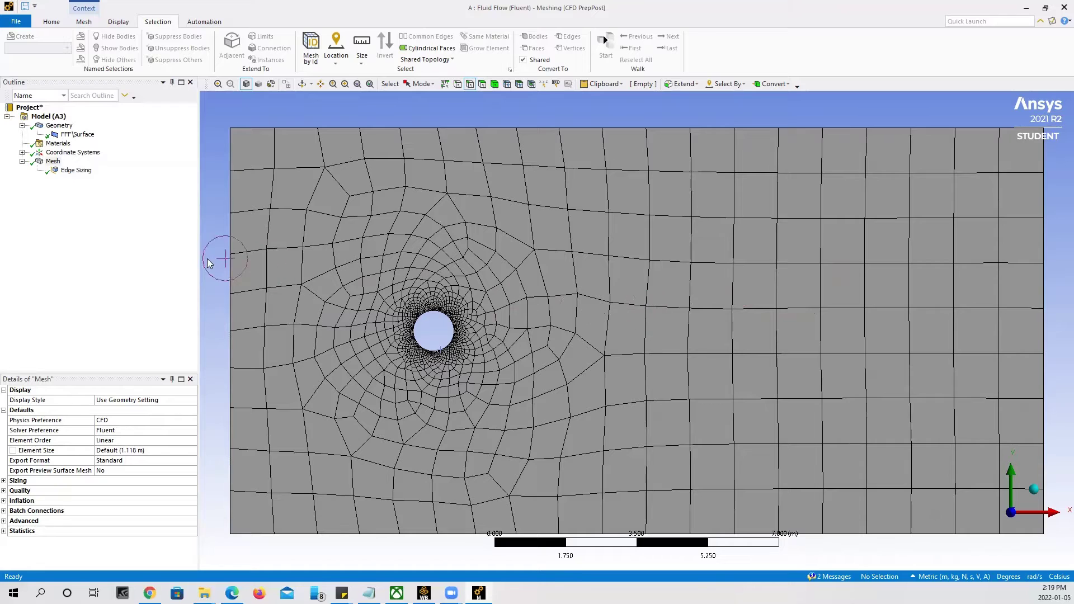
- Insert another sizing control into the mesh and scope it to the rectangular fluid domain's face
click(53, 162)
click(55, 162)
right_click(55, 167)
mouse_move(78, 166)
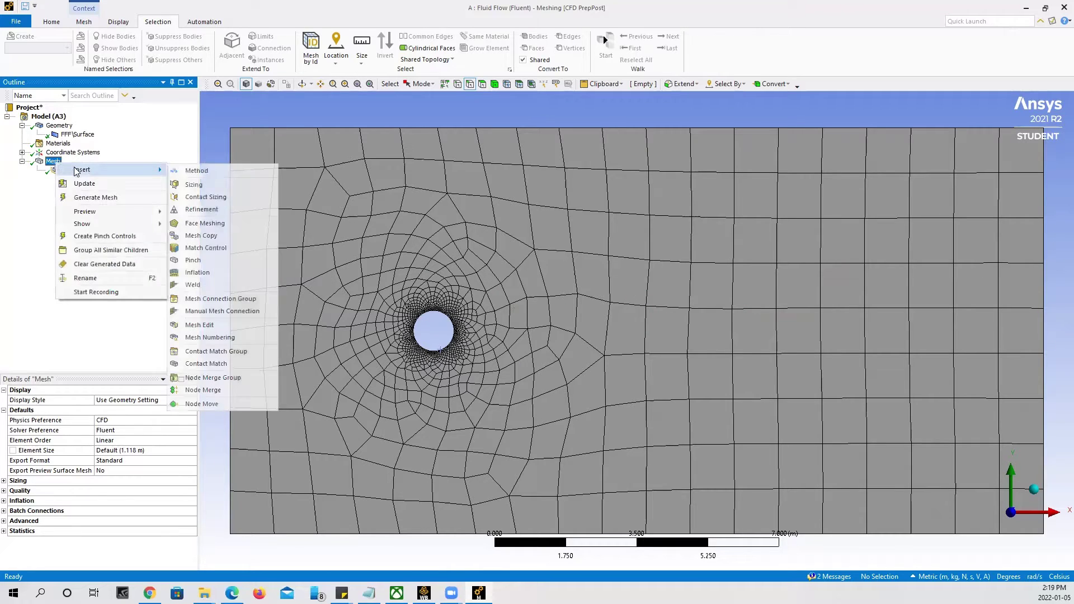
click(196, 183)
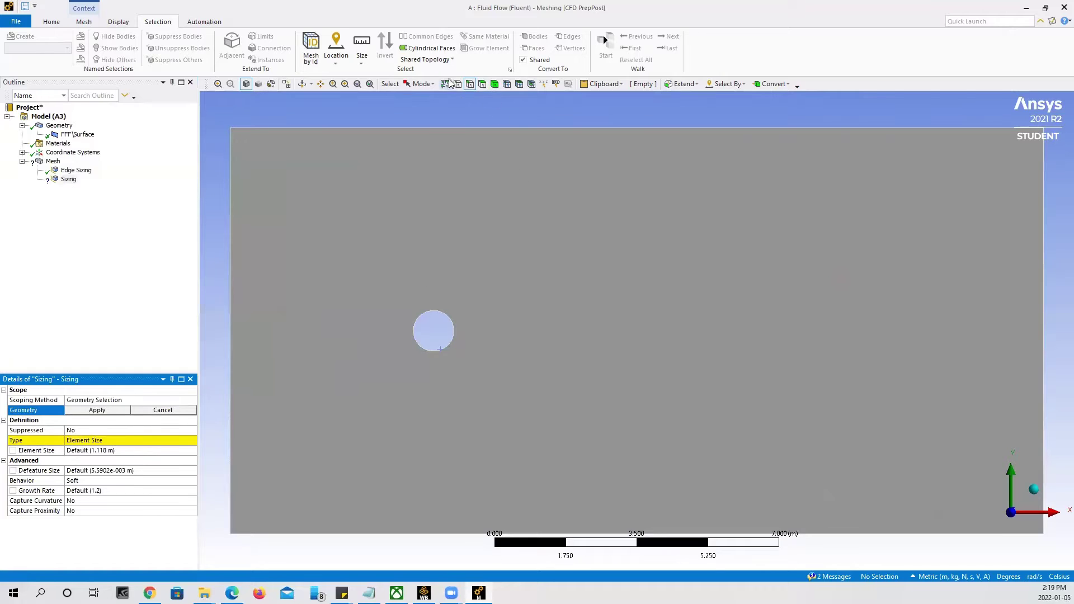
click(482, 86)
click(546, 221)
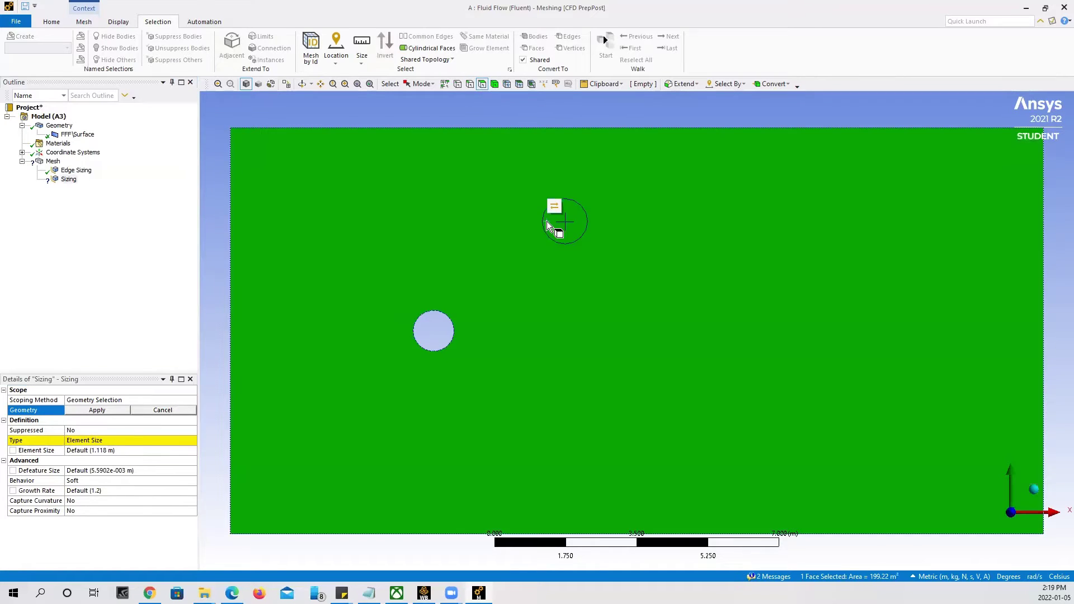
click(117, 413)
- Set the face sizing's element size to 0.1 m and regenerate the mesh
click(106, 450)
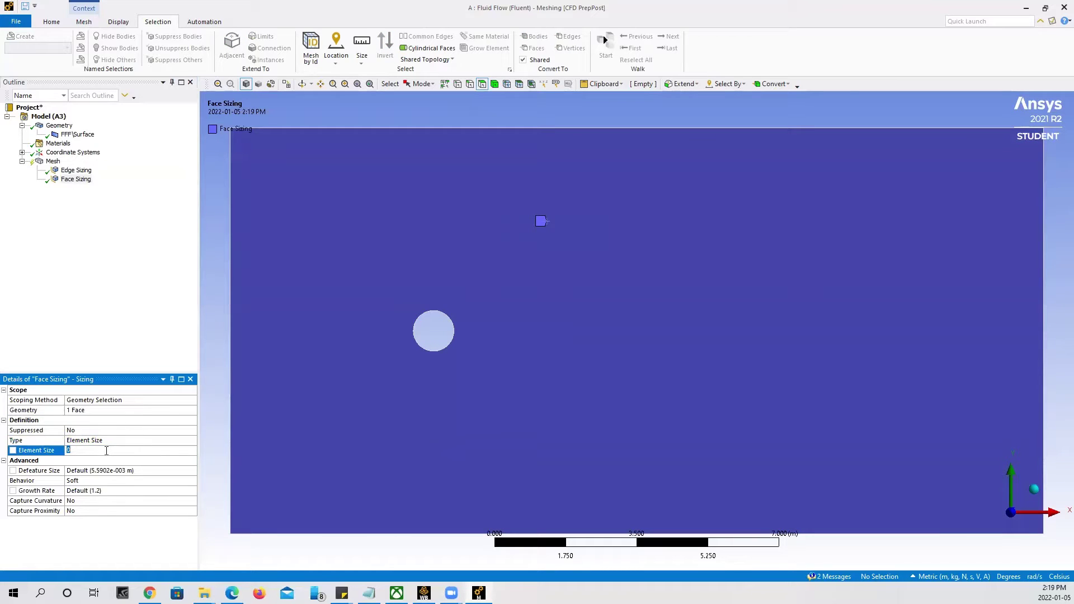
text(0.1)
click(65, 280)
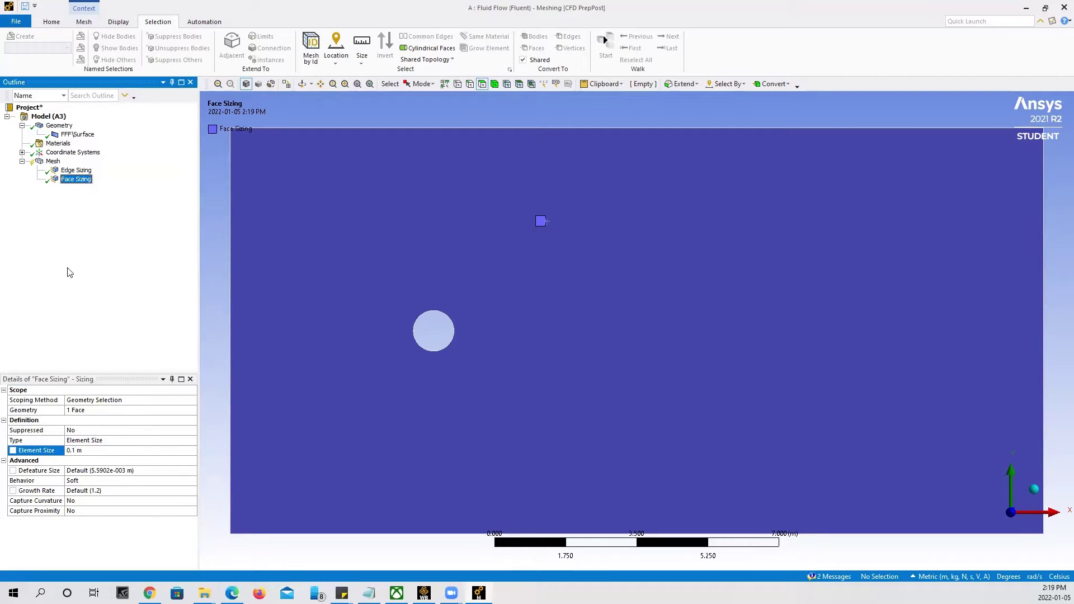
right_click(51, 161)
click(92, 181)
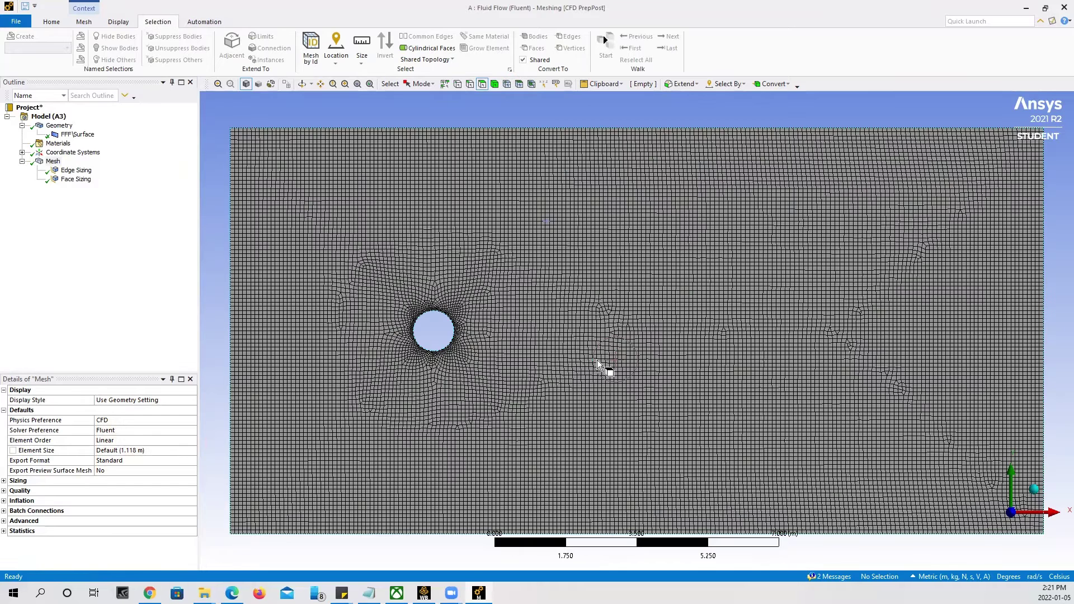
- Examine the refined mesh around the cylinder and in the wake region behind it
click(222, 536)
scroll(538, 340, up, 3)
scroll(630, 355, up, 1)
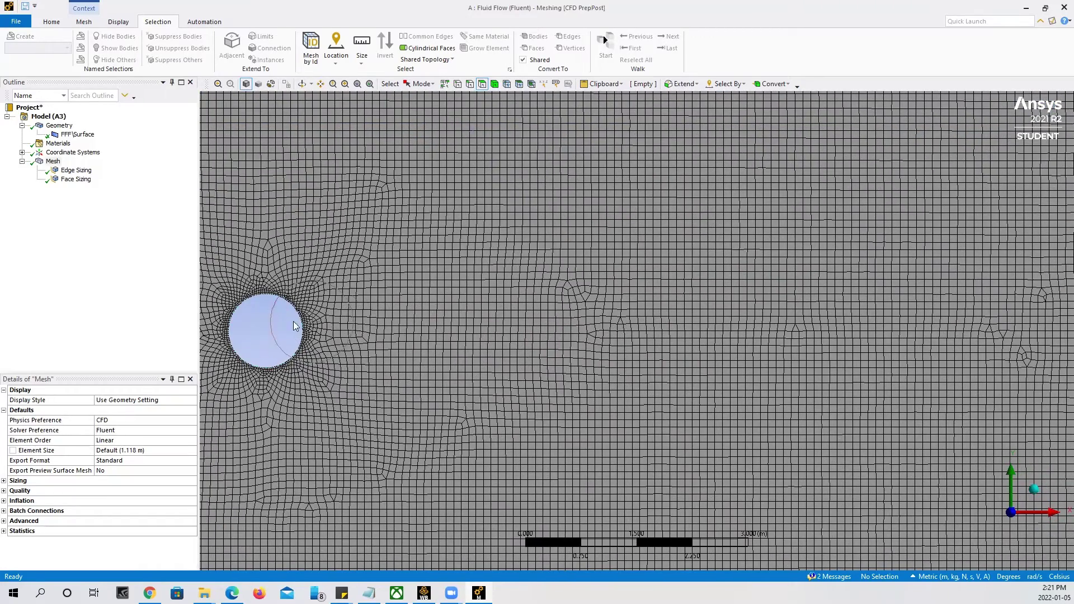
scroll(277, 319, up, 1)
ctrl+middle_drag(277, 320, 475, 325)
scroll(421, 321, up, 3)
scroll(421, 320, up, 1)
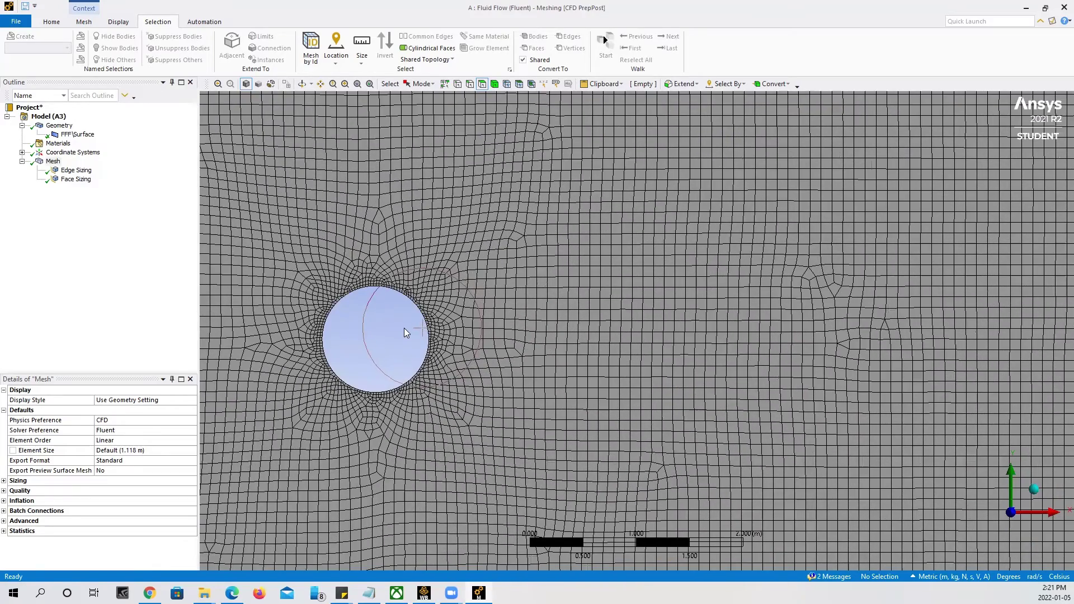
- Insert an inflation control into the mesh and scope its geometry to the fluid domain's face
right_click(49, 163)
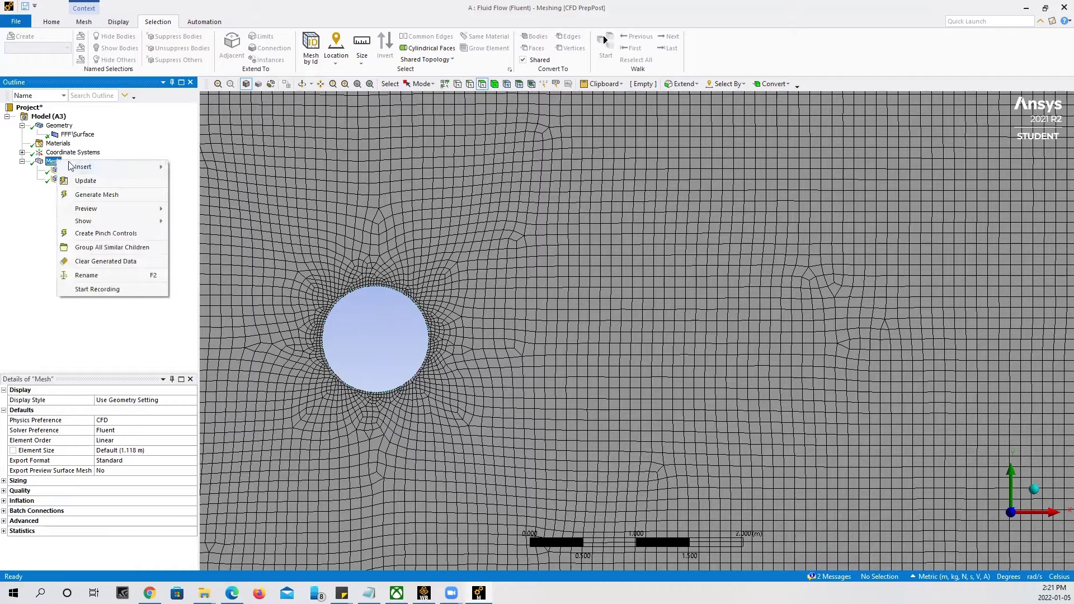
mouse_move(71, 167)
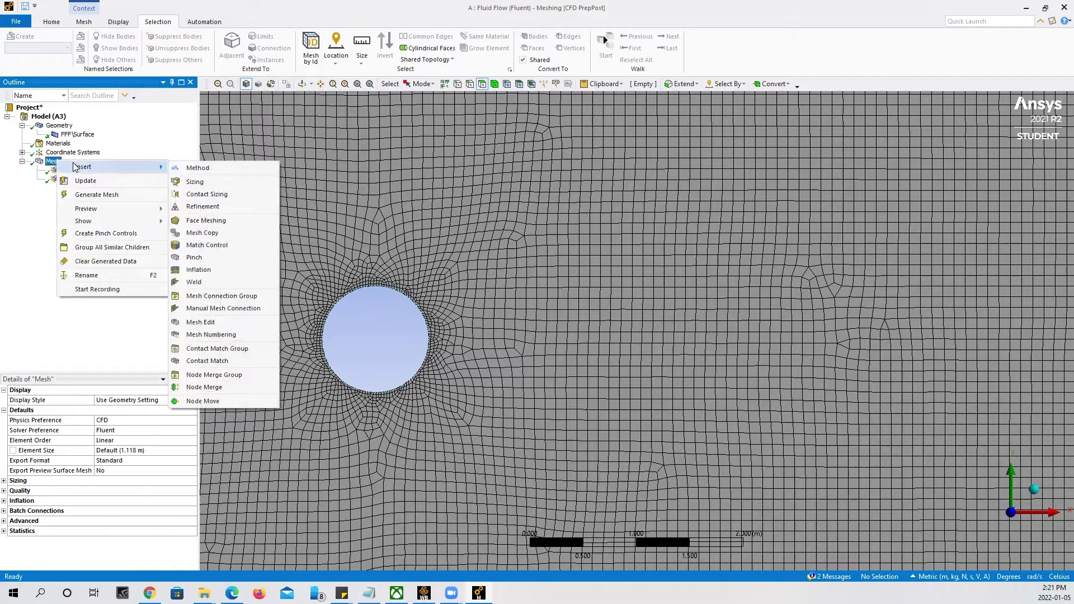
click(218, 268)
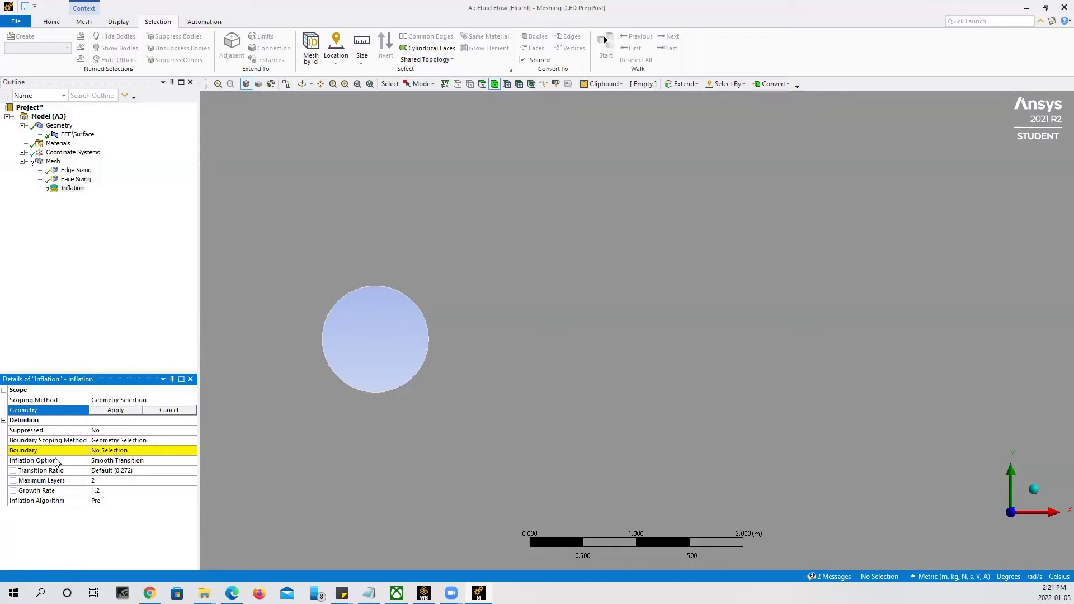
click(482, 84)
scroll(551, 223, down, 4)
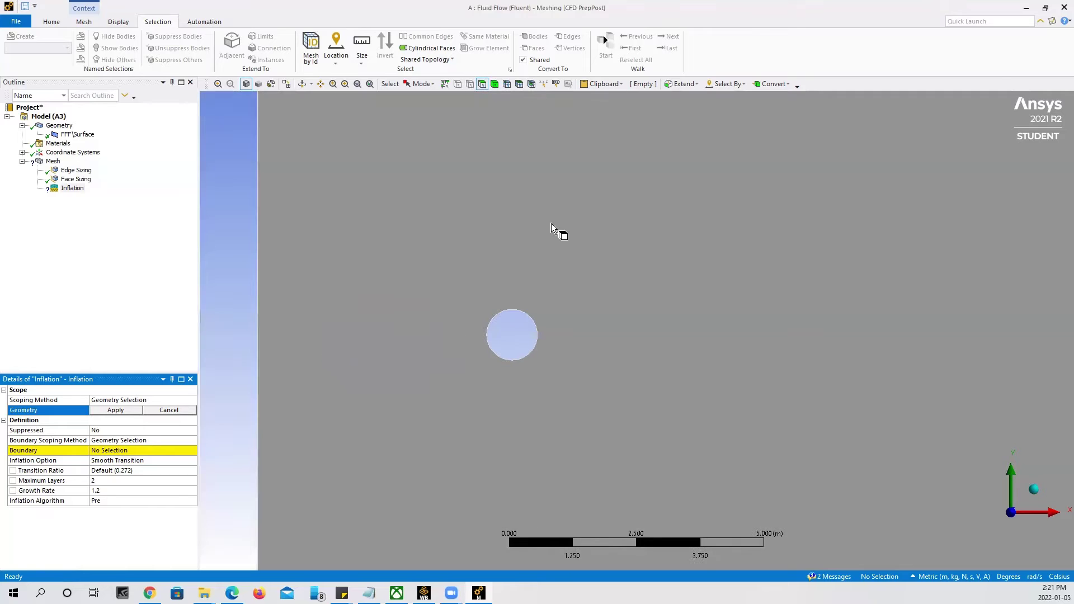
scroll(551, 223, down, 2)
click(791, 293)
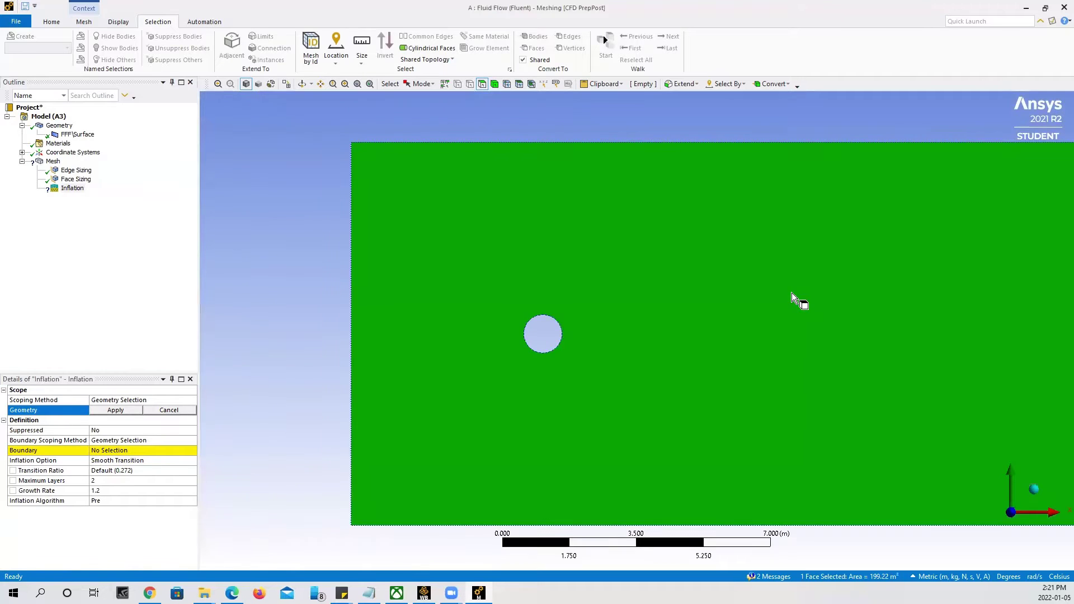
click(116, 412)
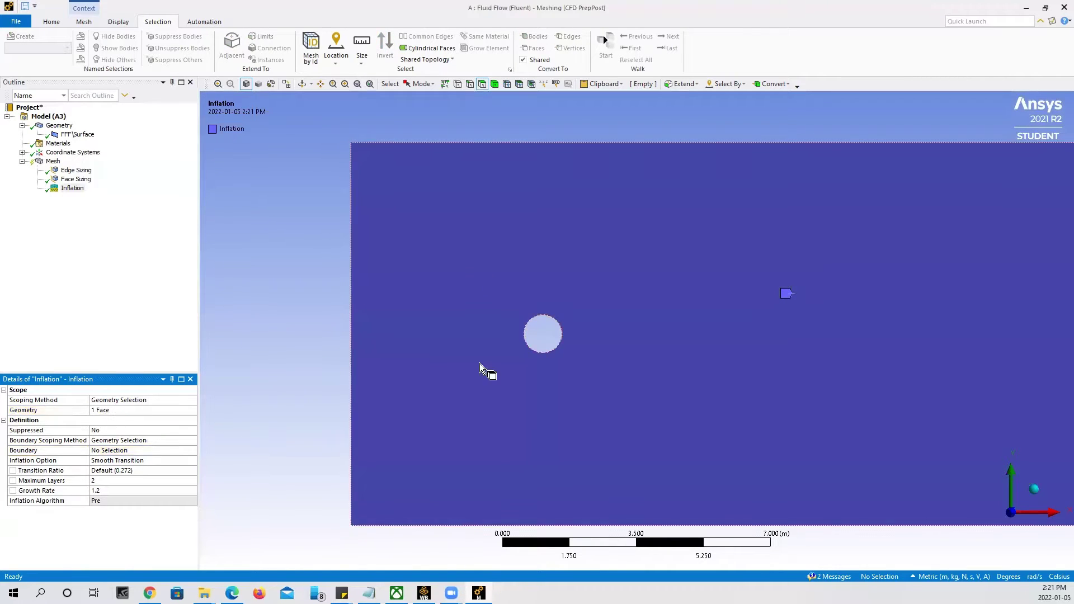
- Assign the cylinder's circular edge as the inflation boundary
click(470, 84)
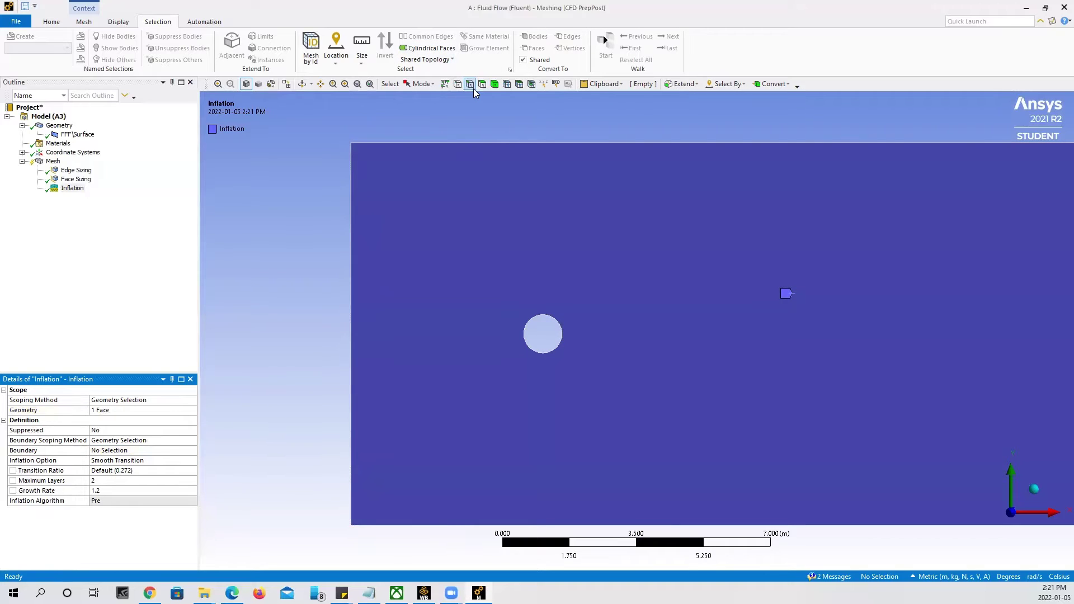
click(548, 323)
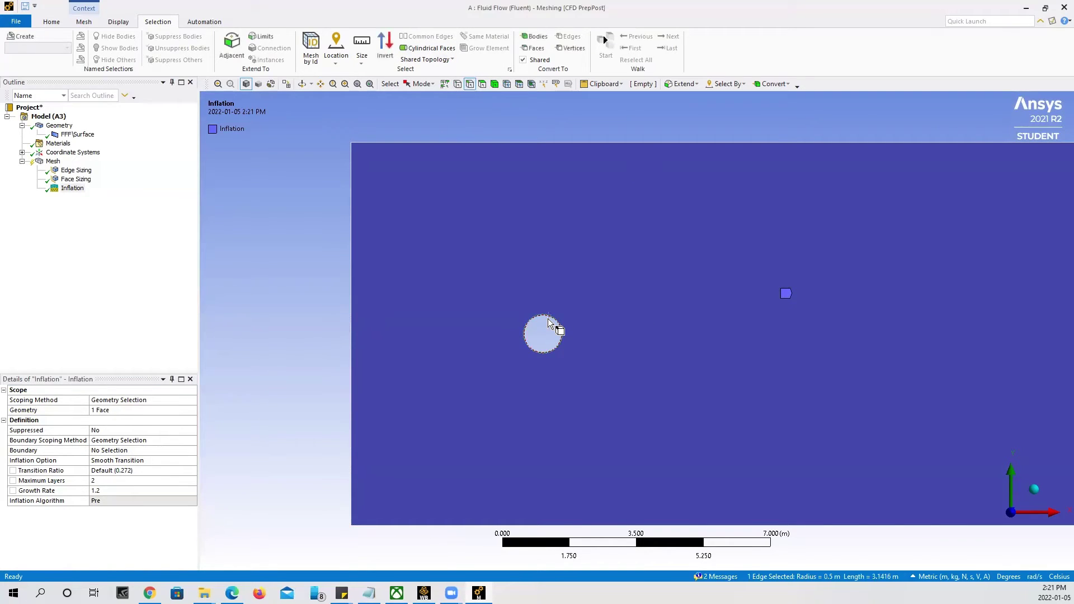
click(108, 451)
click(109, 452)
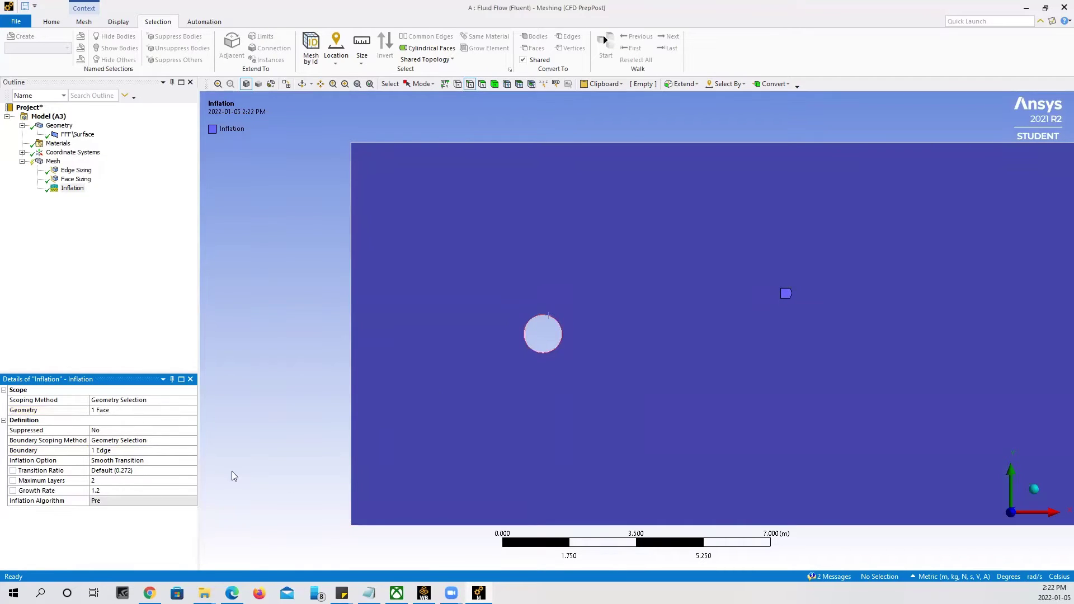
- Change the inflation option to First Layer Thickness with a first layer height of 0.025 m
click(124, 462)
click(191, 462)
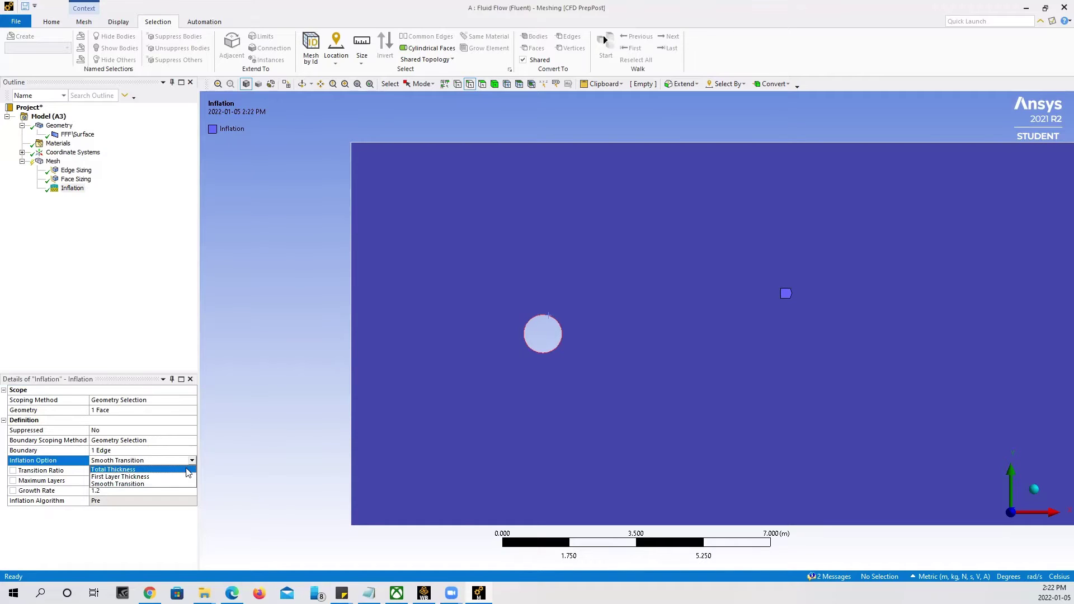
click(181, 477)
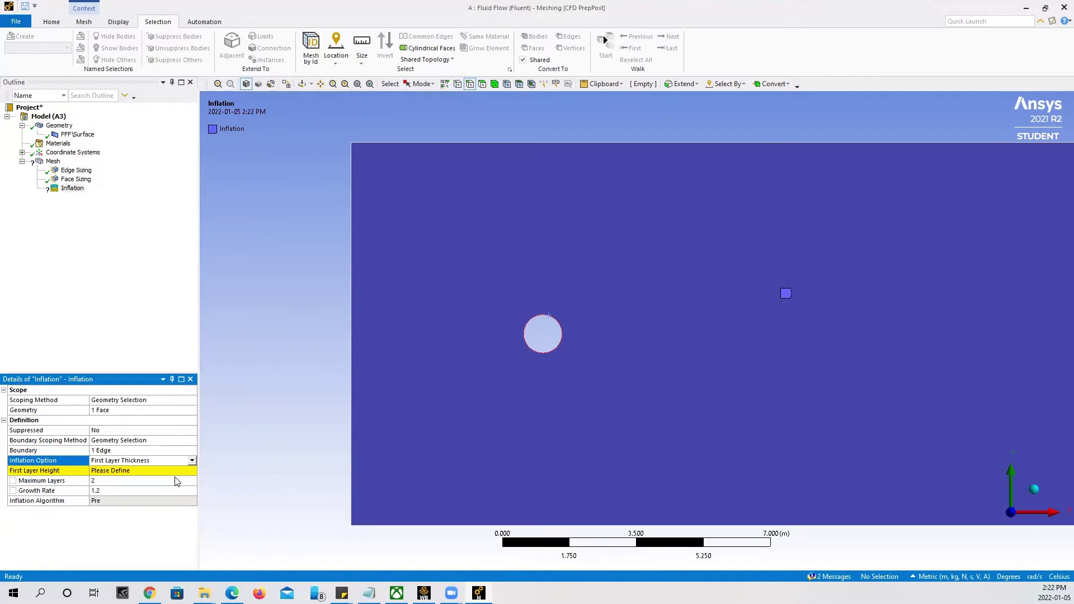
click(159, 471)
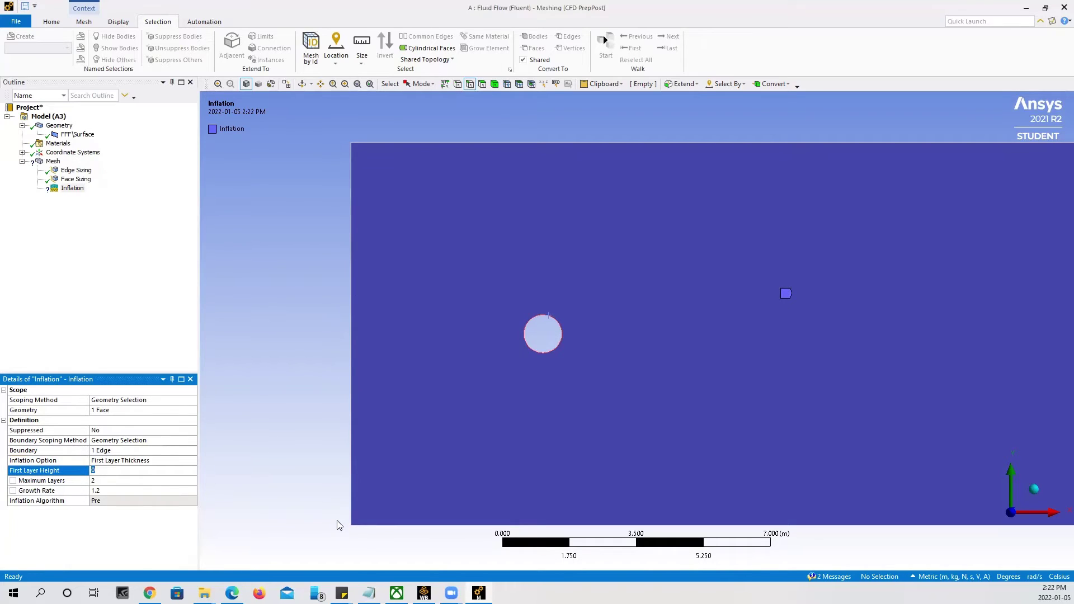
text(0.025)
- Set the inflation's maximum layers to 20 and its growth rate to 1.5
click(99, 481)
click(100, 480)
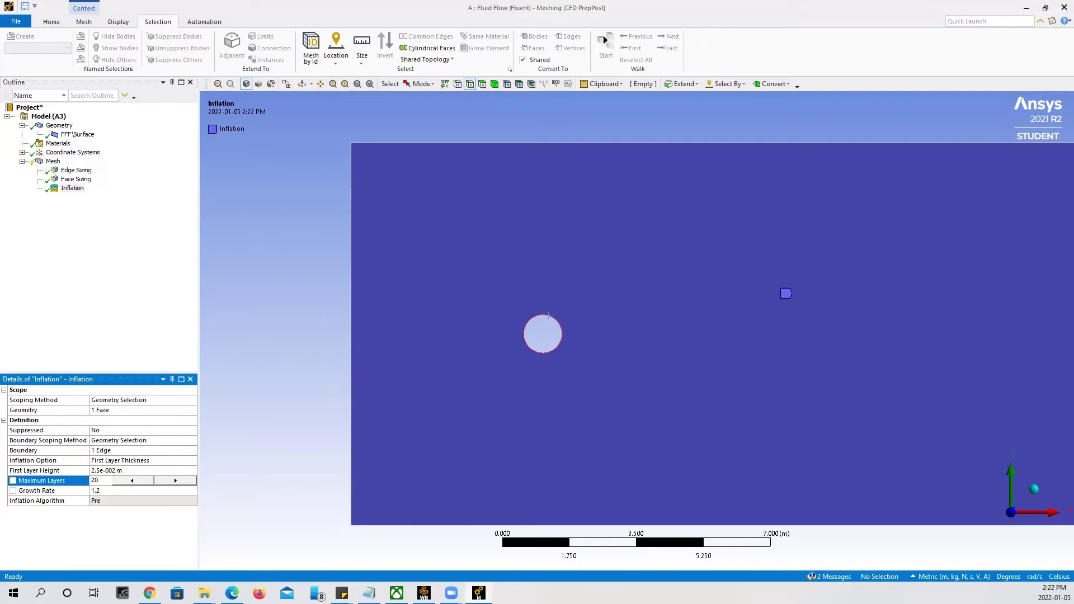
click(105, 492)
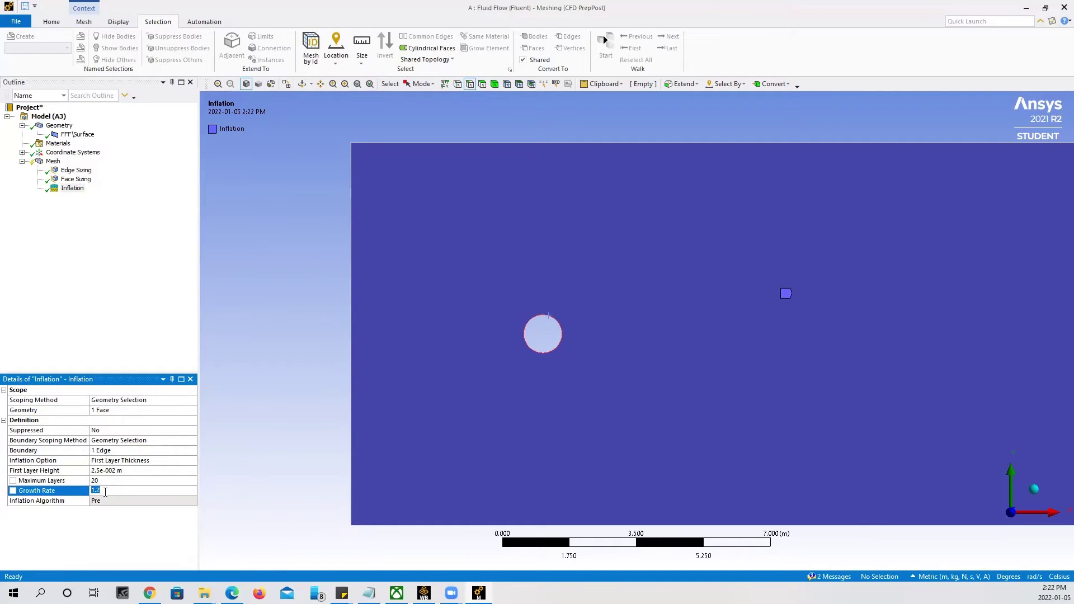
text(1.5)
click(117, 310)
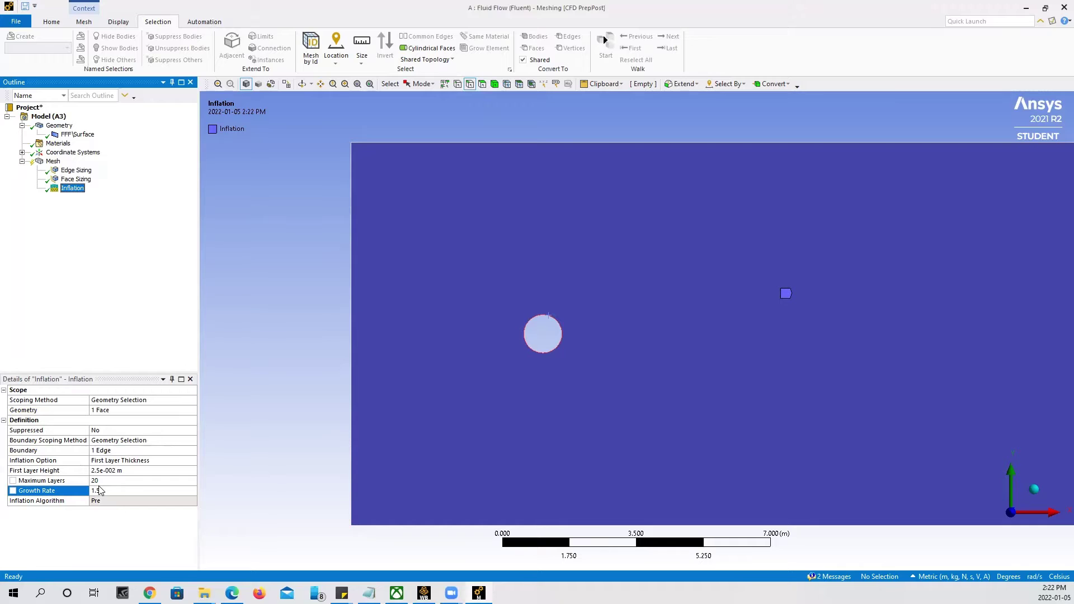
- Regenerate the mesh with the inflation control and examine the layers around the cylinder
right_click(54, 163)
click(108, 193)
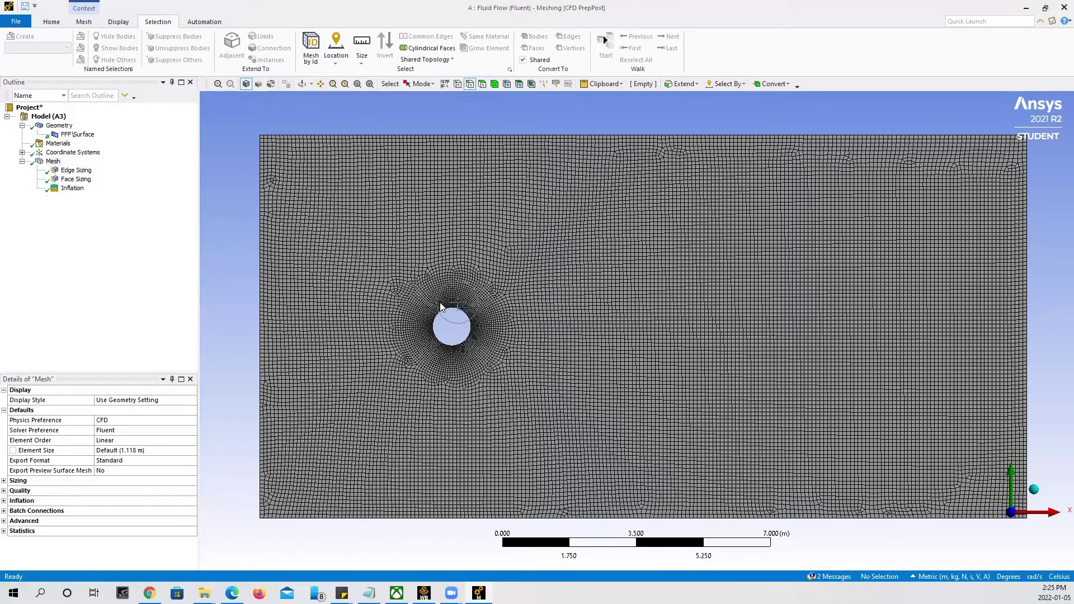
scroll(447, 336, up, 3)
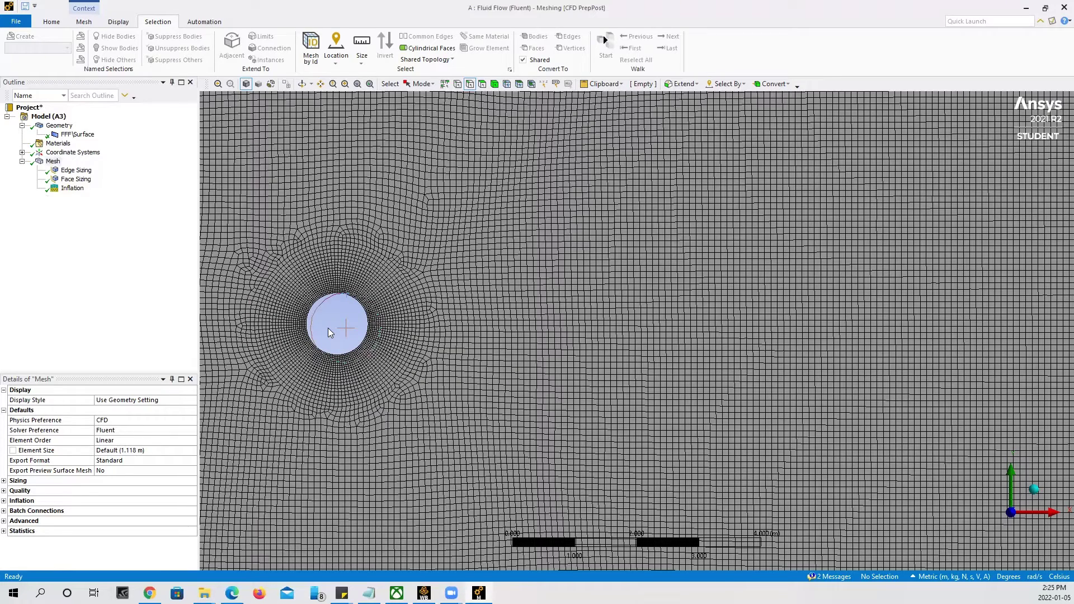
key(F7)
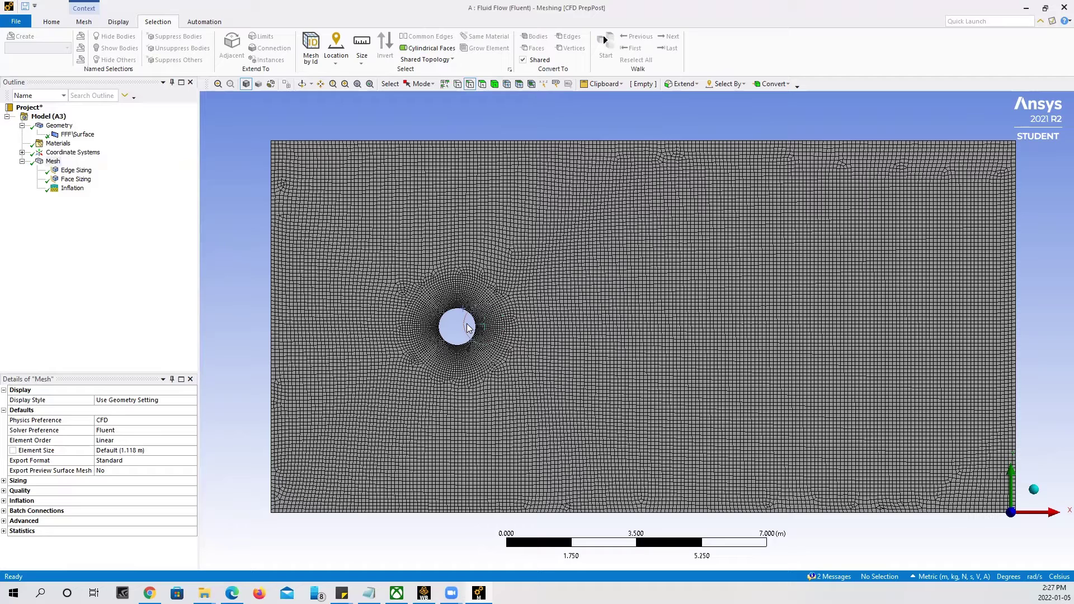
- Create a named selection called Inlet from the fluid domain's left vertical edge
click(469, 84)
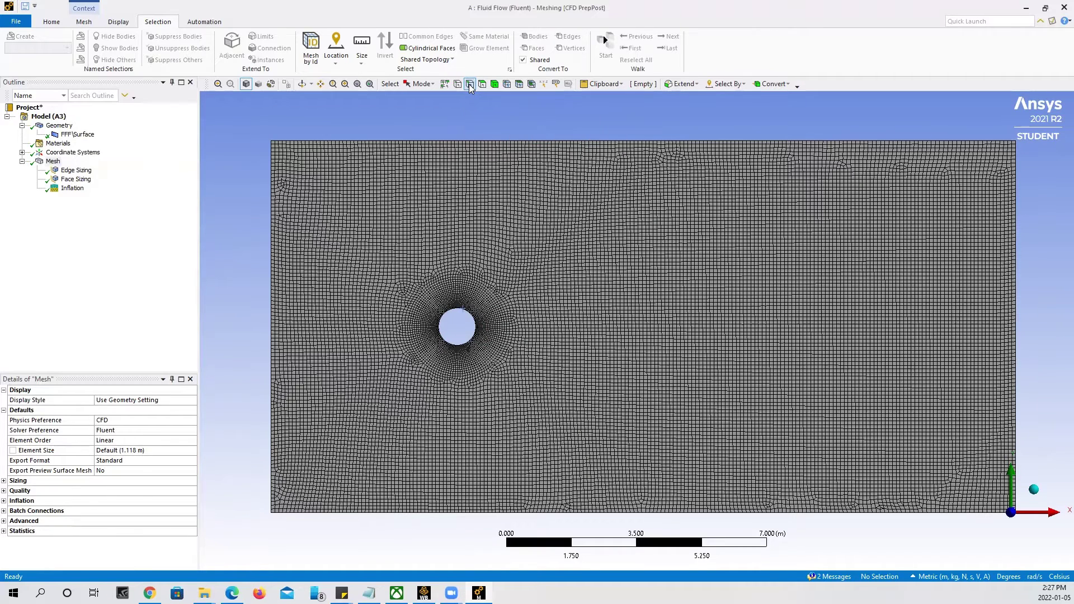
click(273, 192)
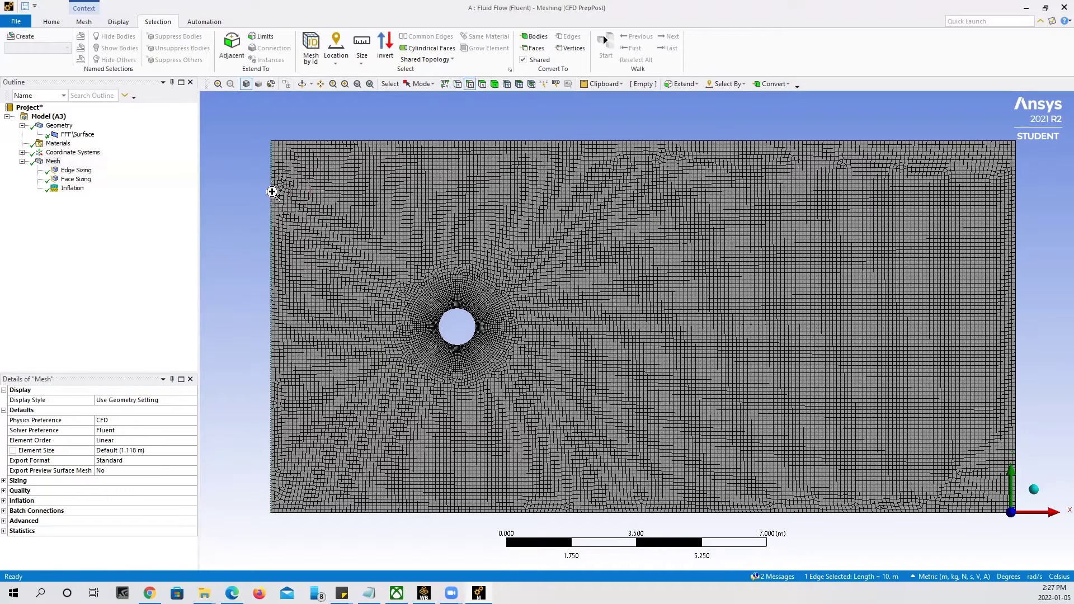
right_click(272, 192)
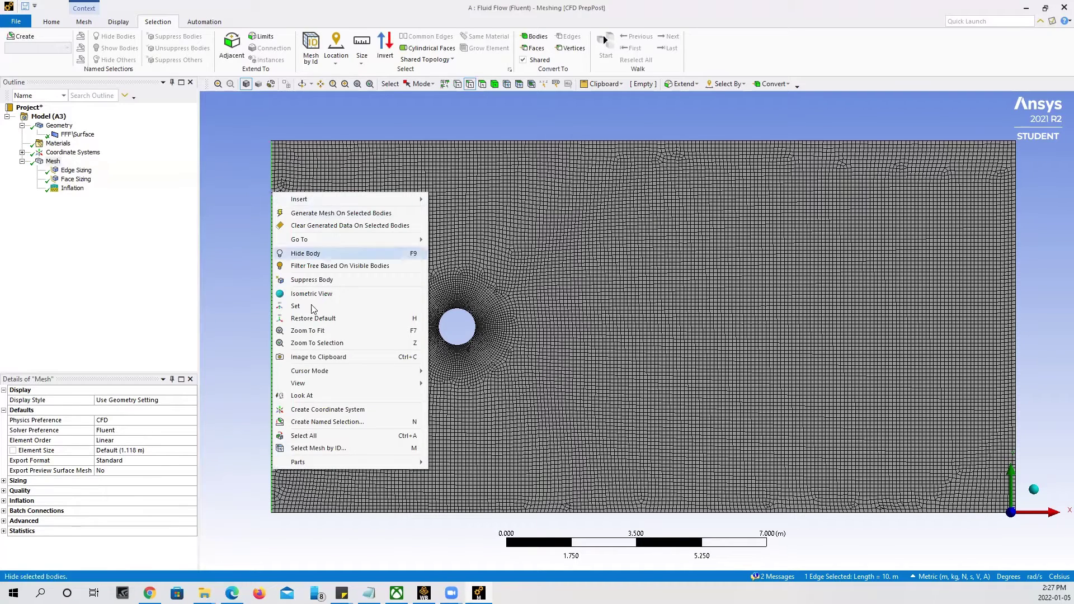
click(302, 421)
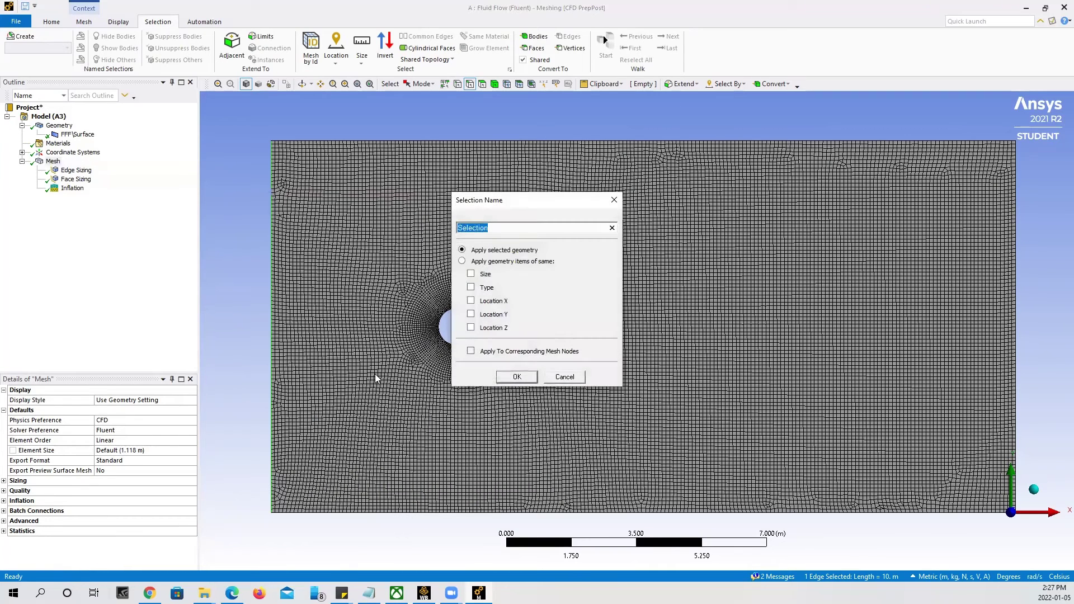
text(Inlet)
click(504, 380)
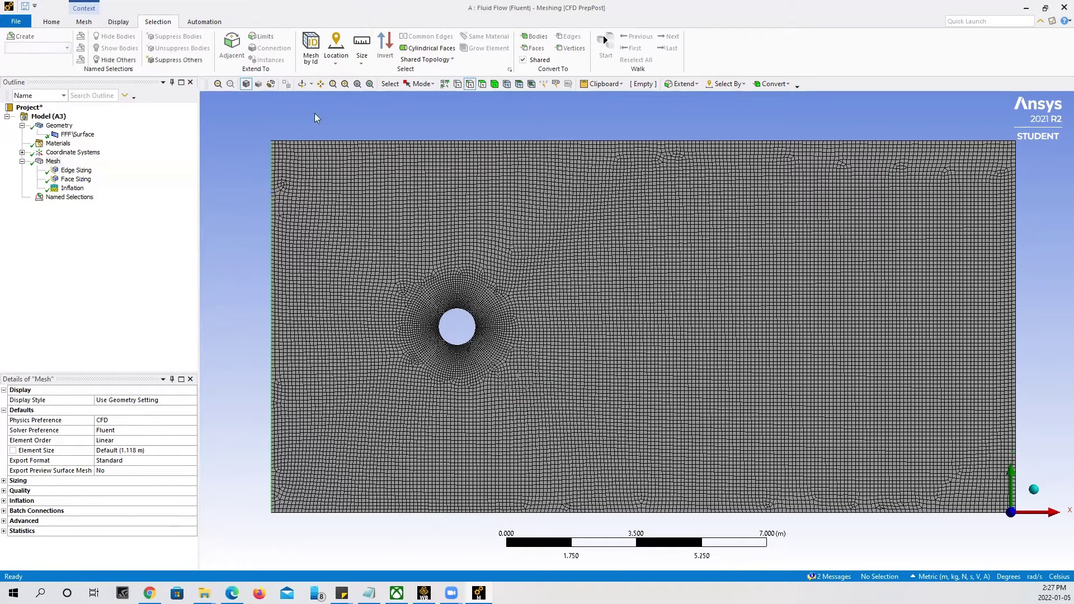
- Create a named selection called Oulet from the fluid domain's right vertical edge
click(1017, 296)
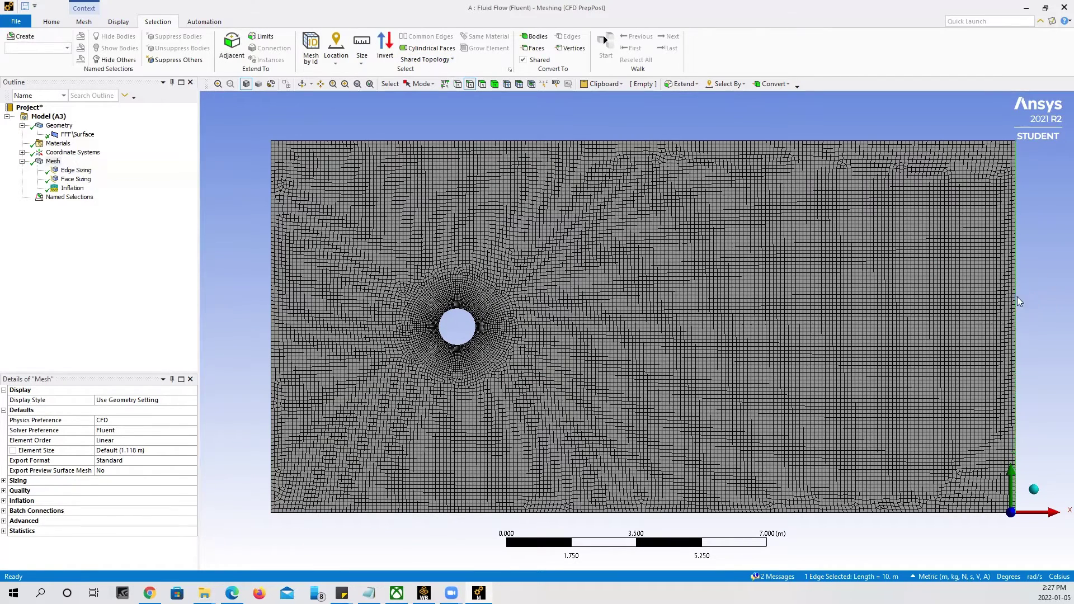
right_click(1017, 296)
click(957, 527)
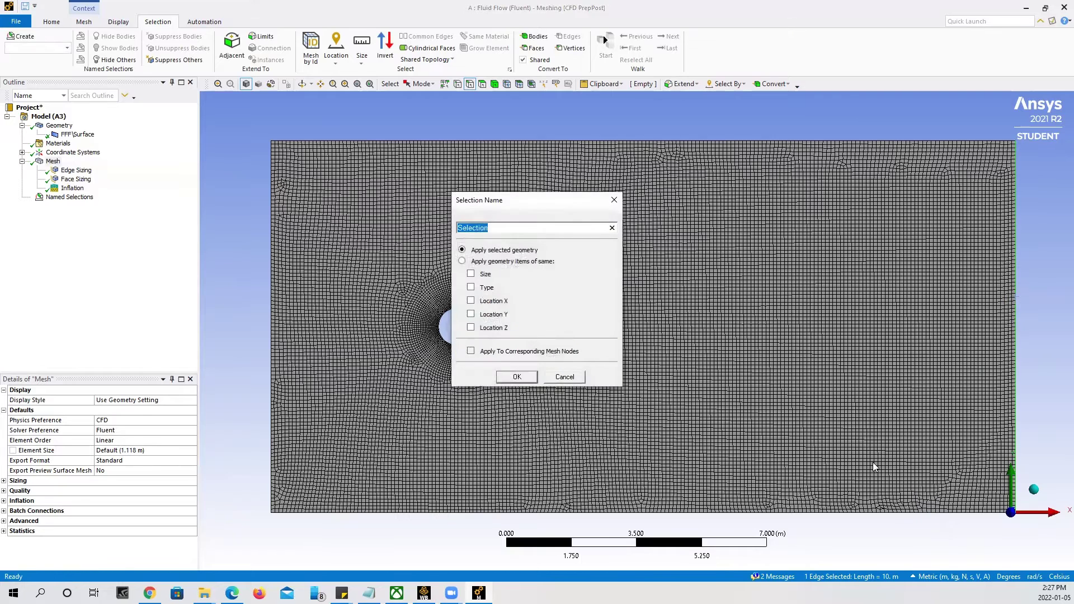
text(Oulet)
click(529, 376)
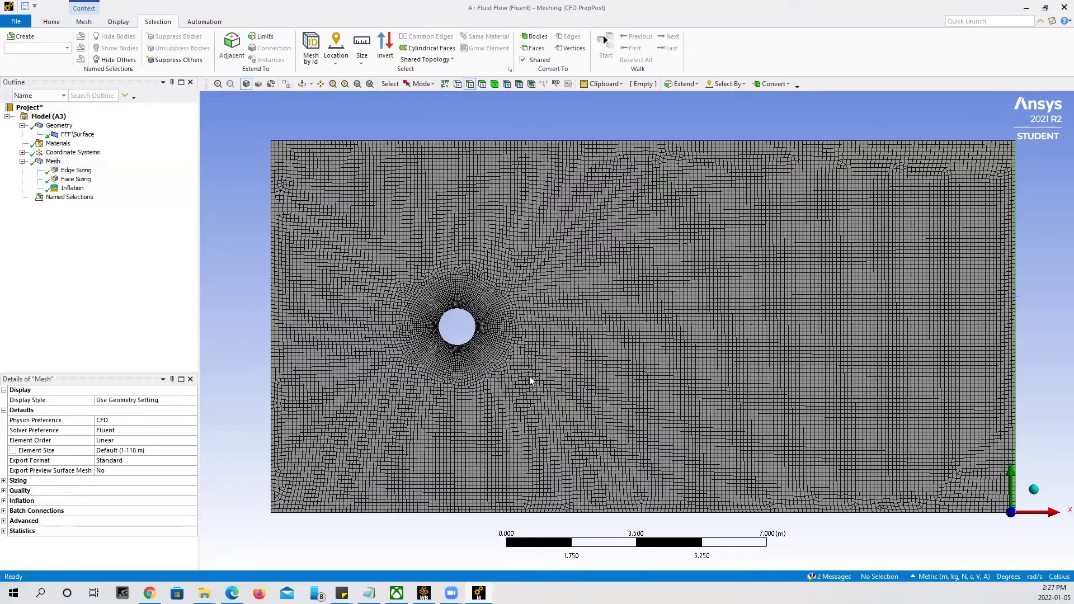
- Create a named selection called Wall from the fluid domain's upper and lower horizontal edges
click(543, 139)
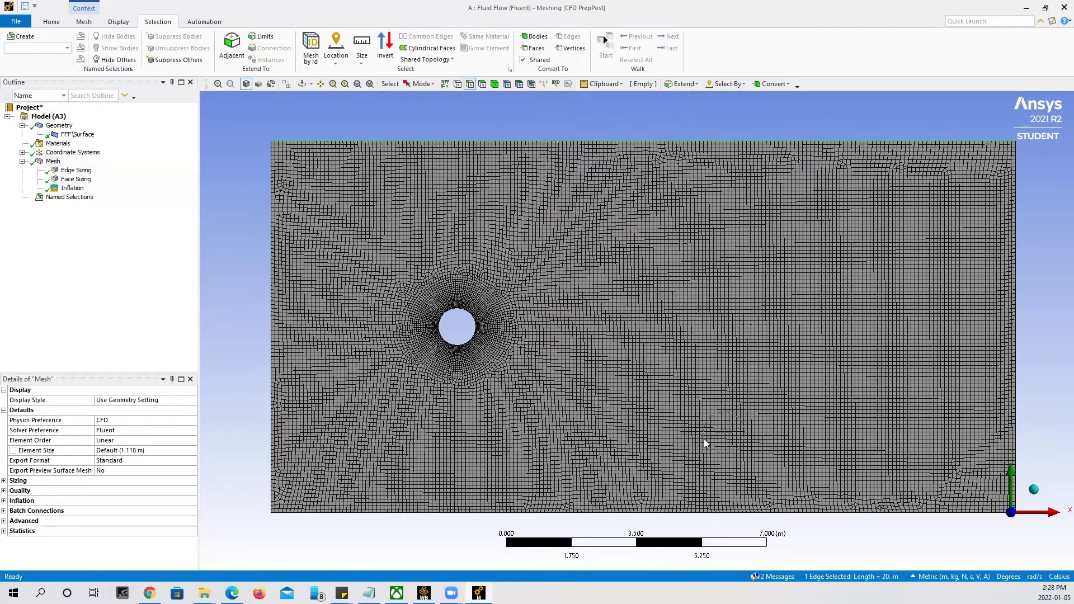
click(670, 515)
ctrl+click(670, 514)
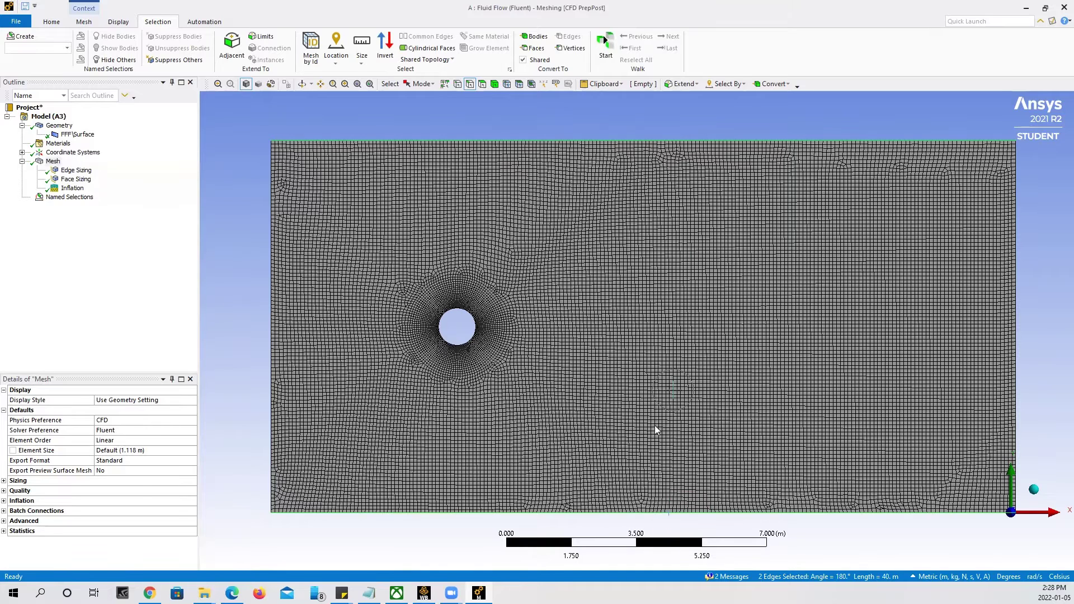
right_click(644, 513)
click(695, 462)
text(Wall)
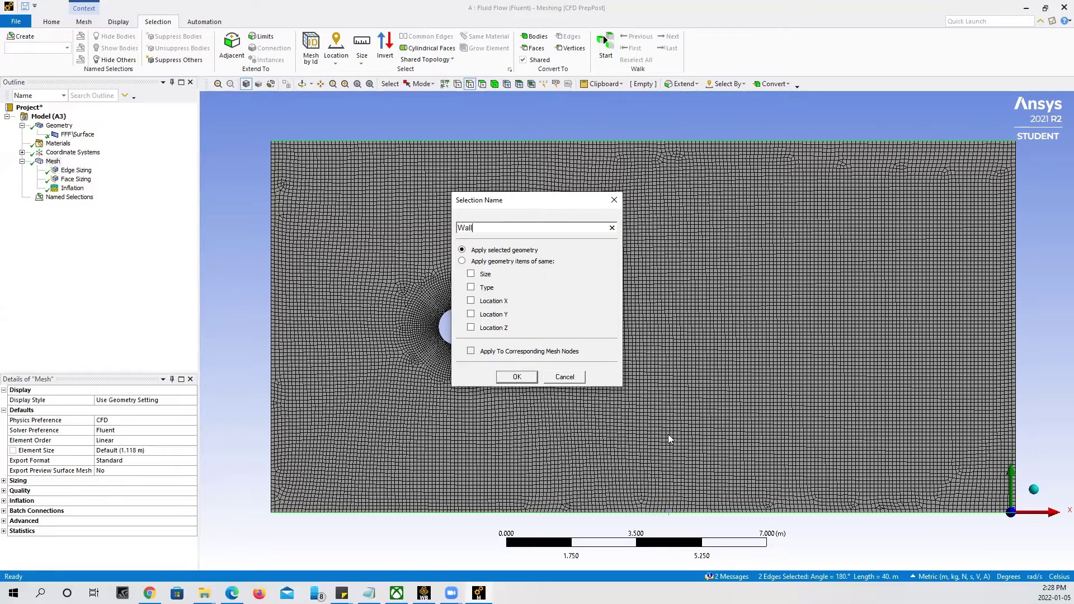
click(503, 376)
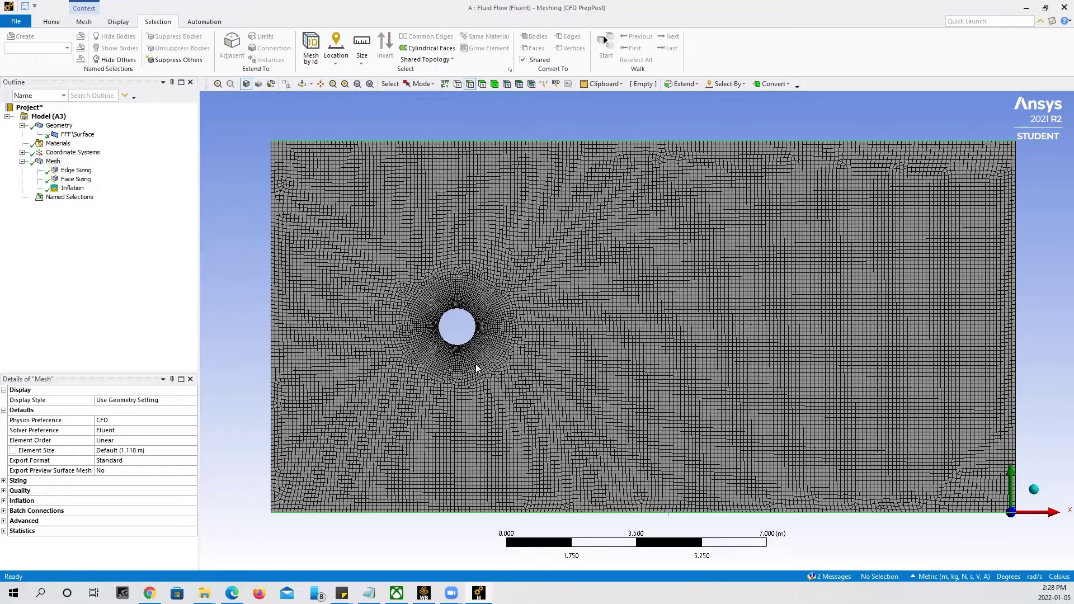
- Create a named selection called Cylinder from the cylinder's circular edge and check which edges the named selections cover
click(473, 325)
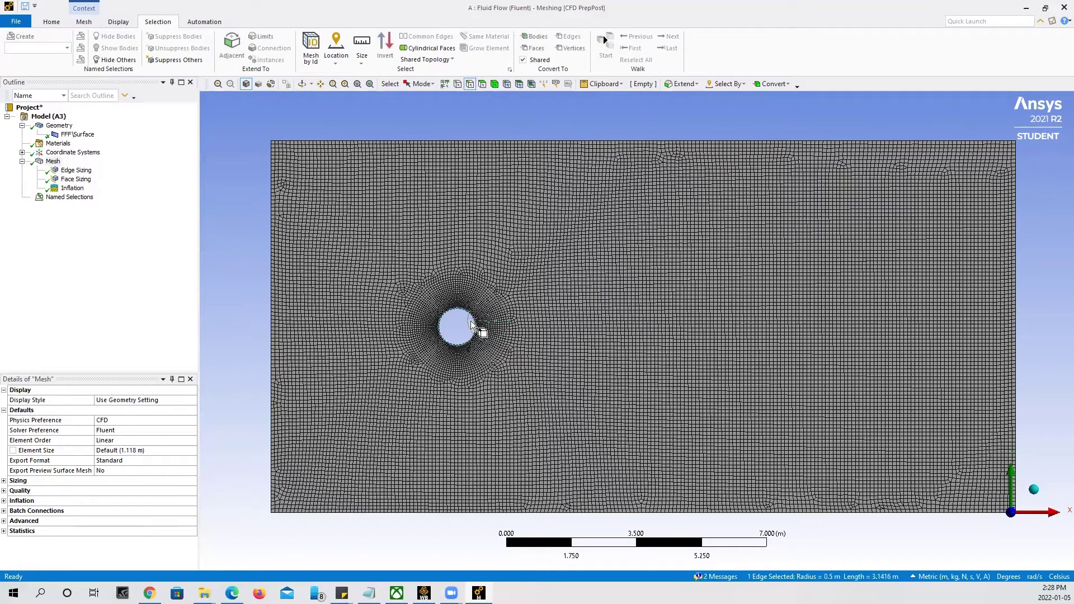
right_click(465, 348)
click(520, 300)
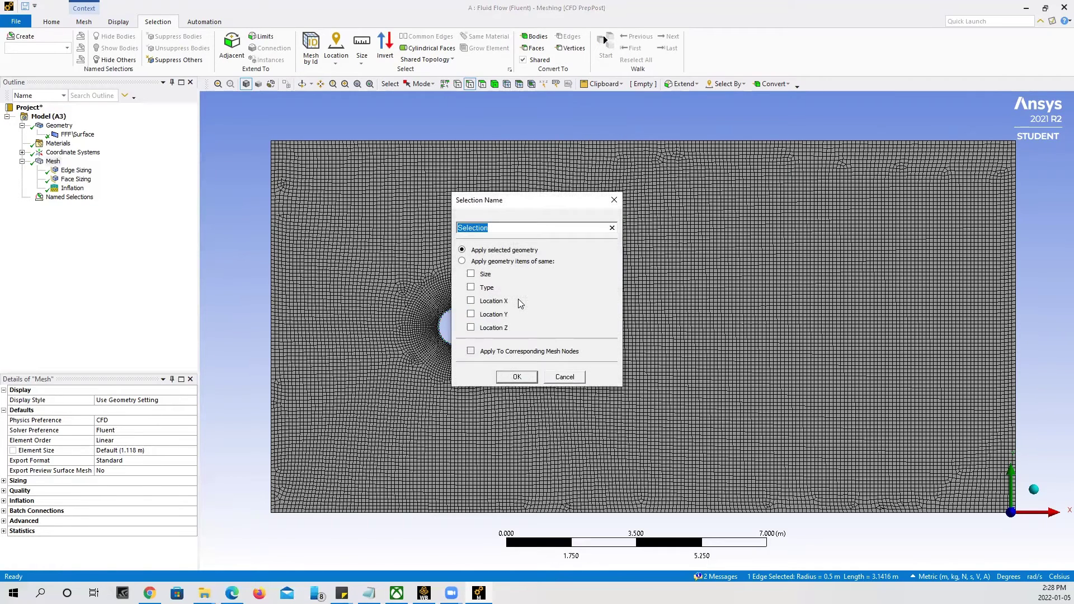
text(Cylinder)
click(508, 379)
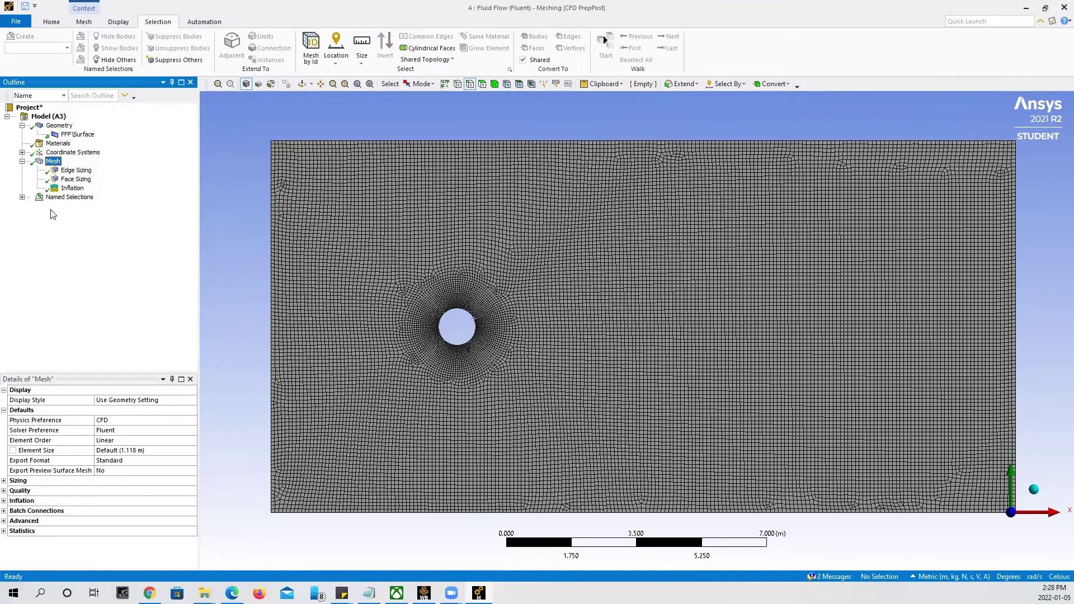
click(22, 197)
click(67, 207)
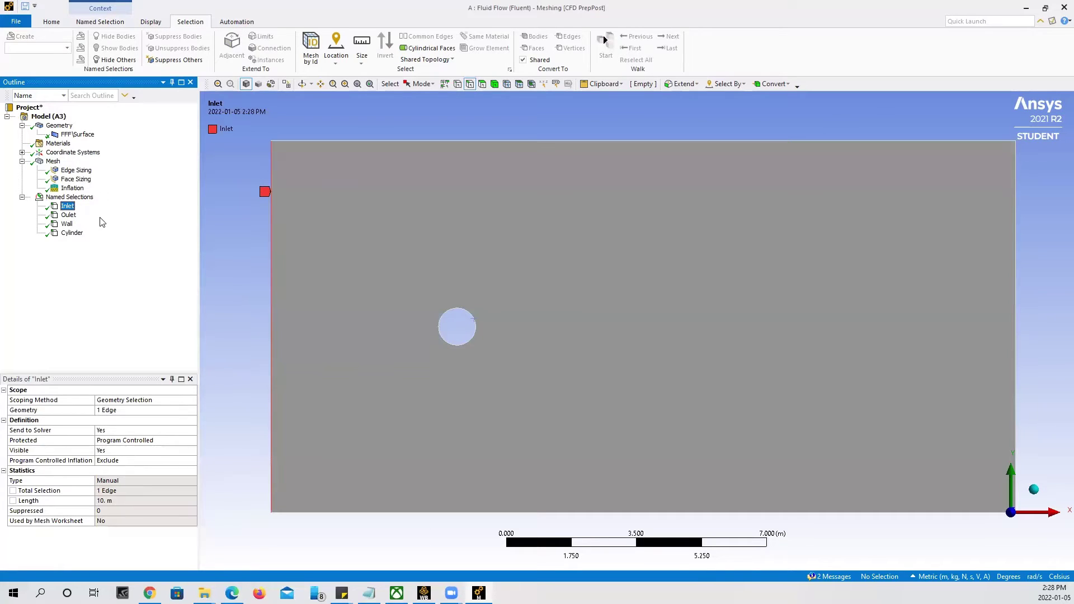
click(68, 215)
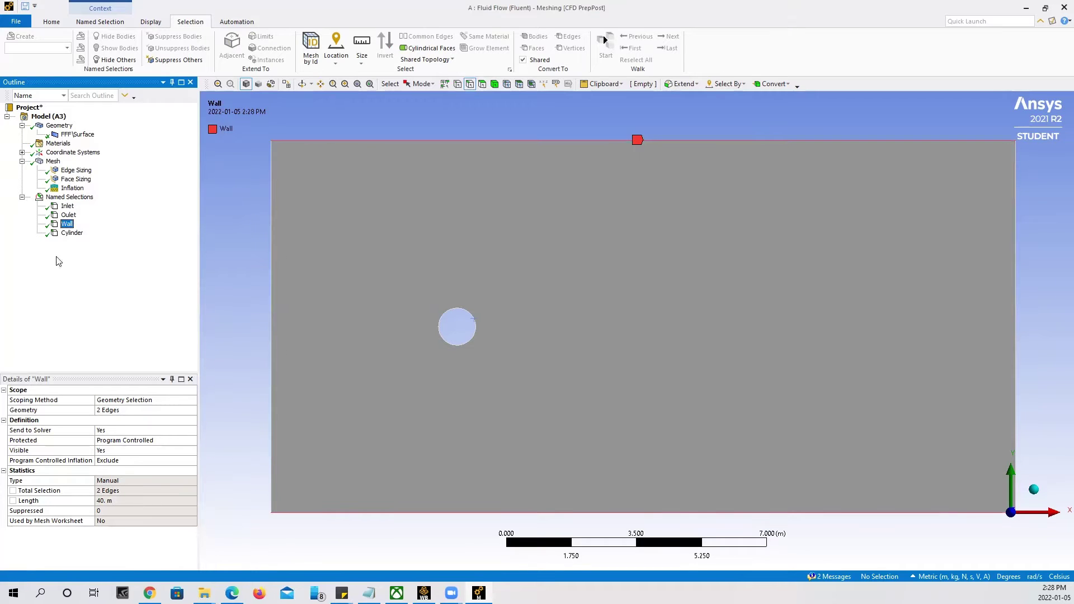
click(70, 232)
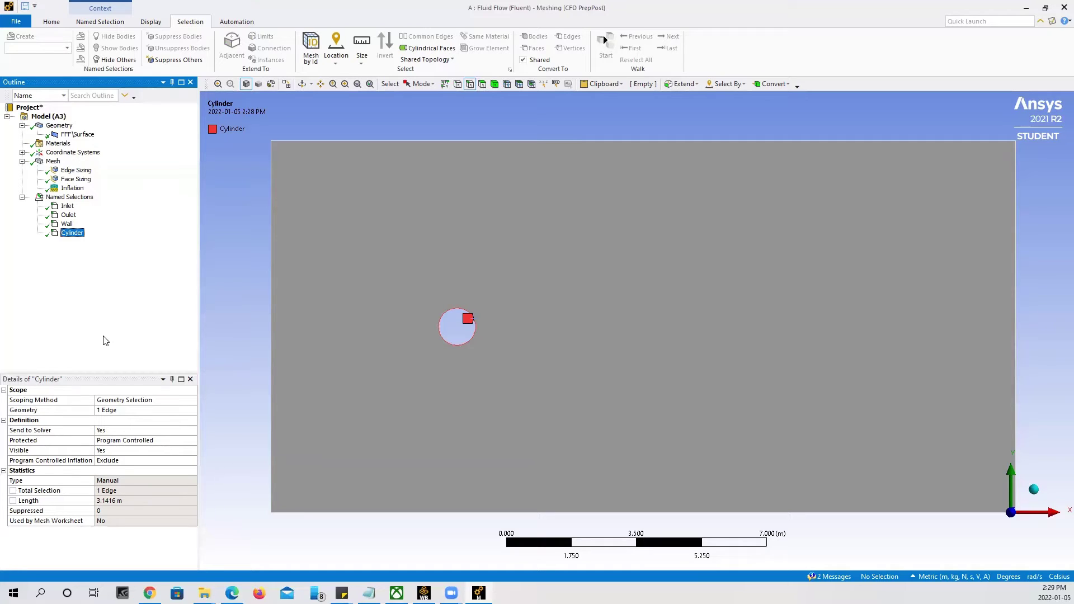
- Close the meshing window and update the Mesh cell of the Fluid Flow (Fluent) system in Workbench
click(1060, 9)
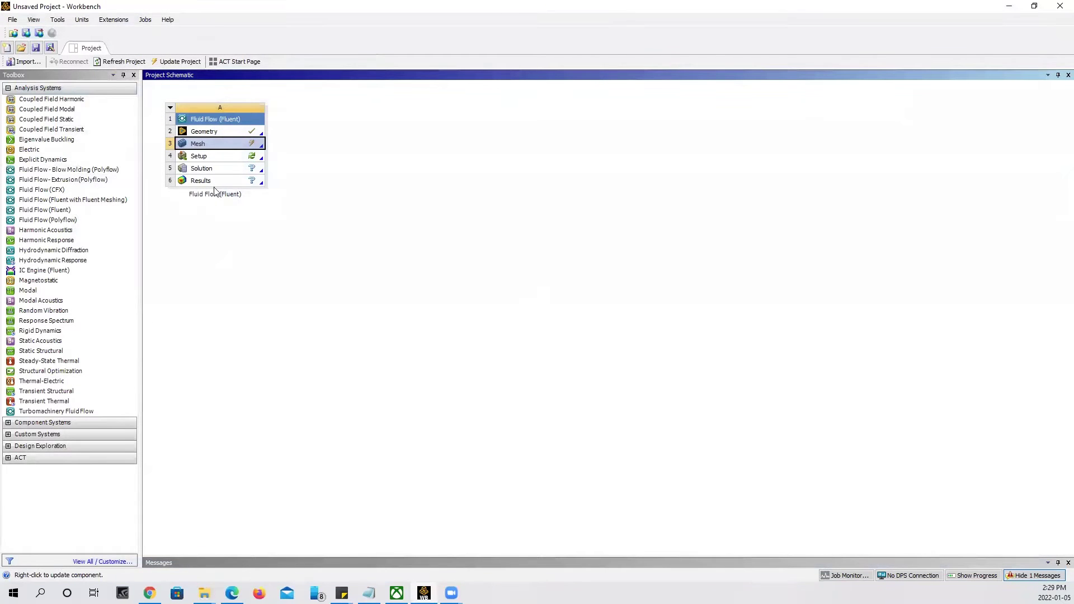
right_click(233, 148)
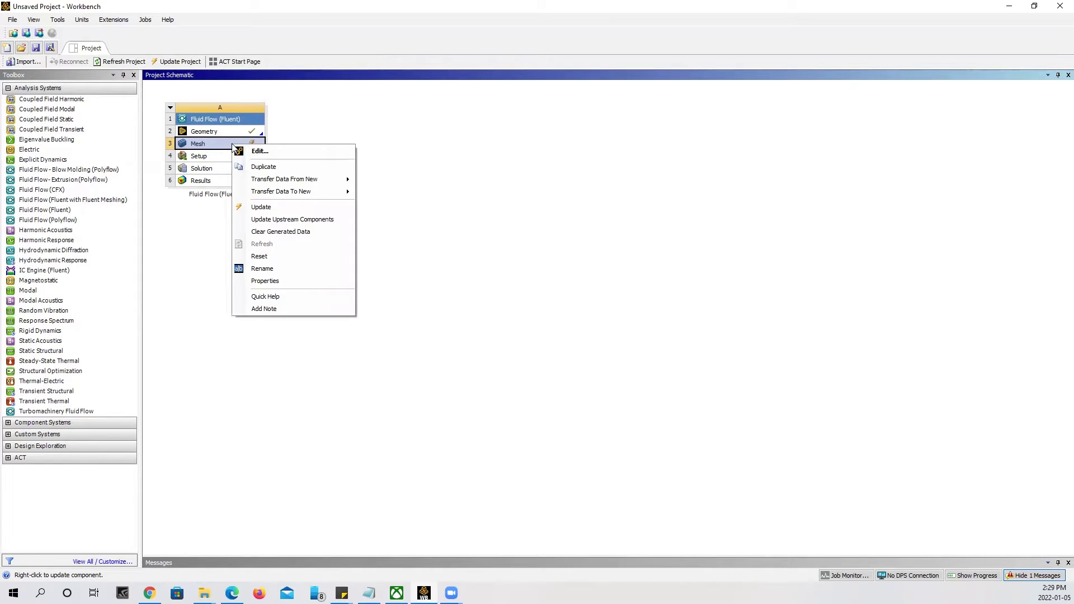
click(266, 207)
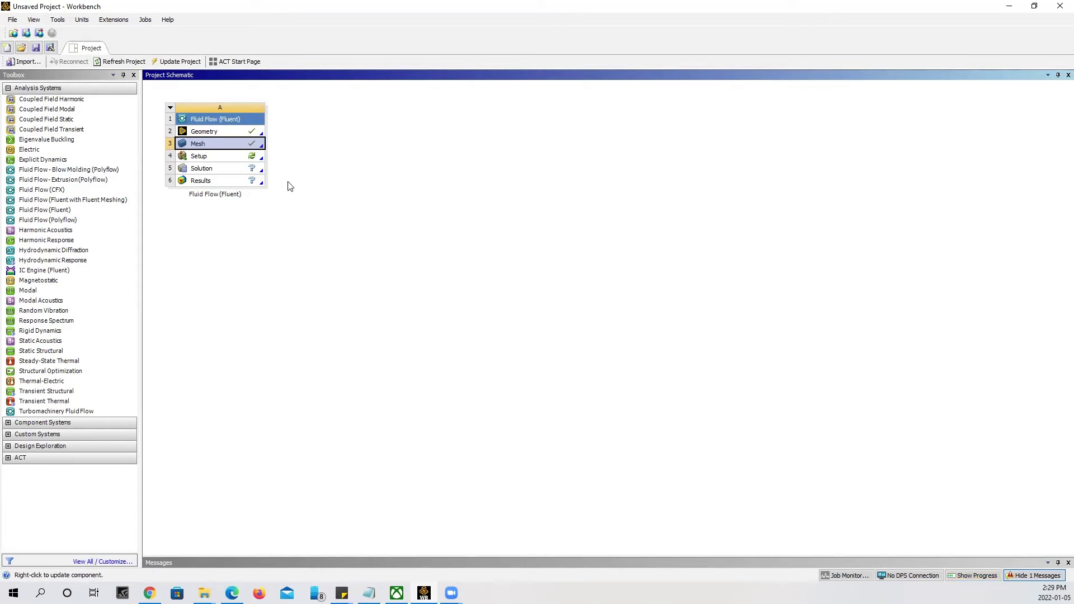
- Launch the Fluent setup with Double Precision enabled, 2 solver processes and a raised number of solver GPGPUs per machine
double_click(223, 162)
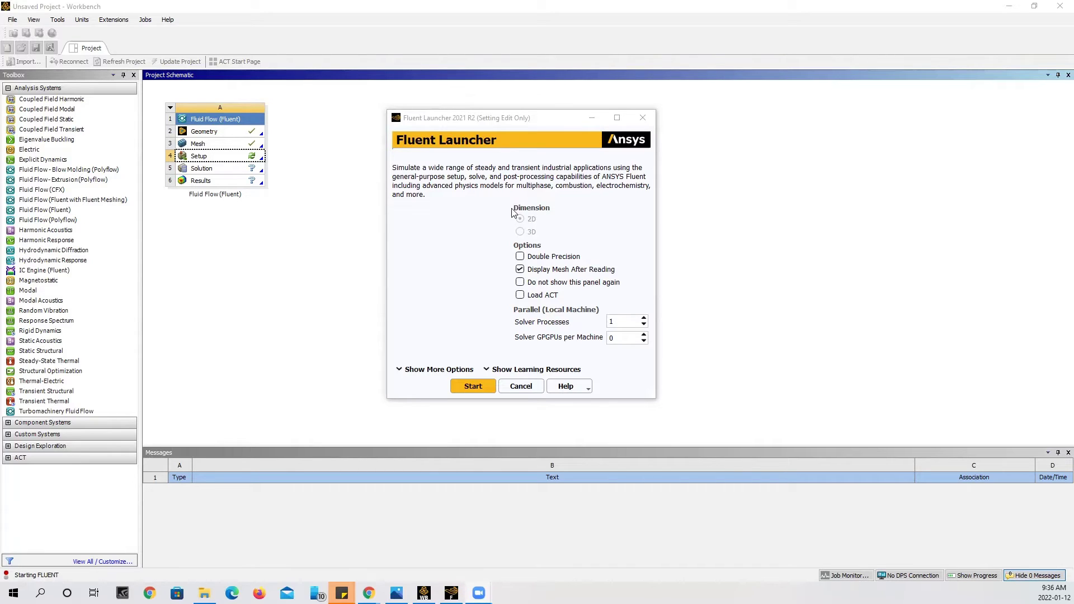
click(520, 257)
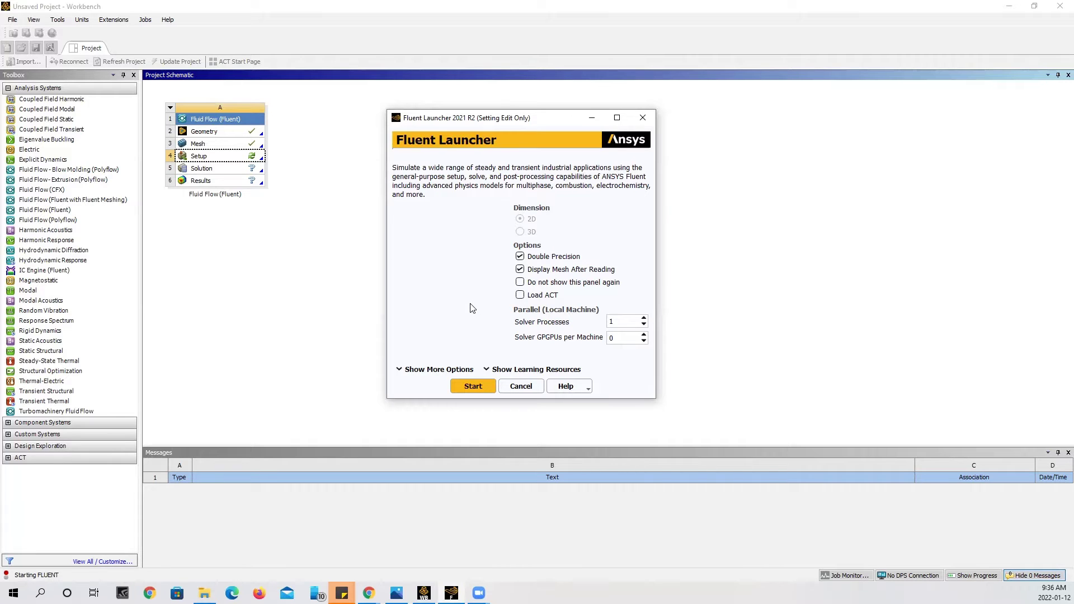
click(644, 318)
click(643, 335)
click(476, 389)
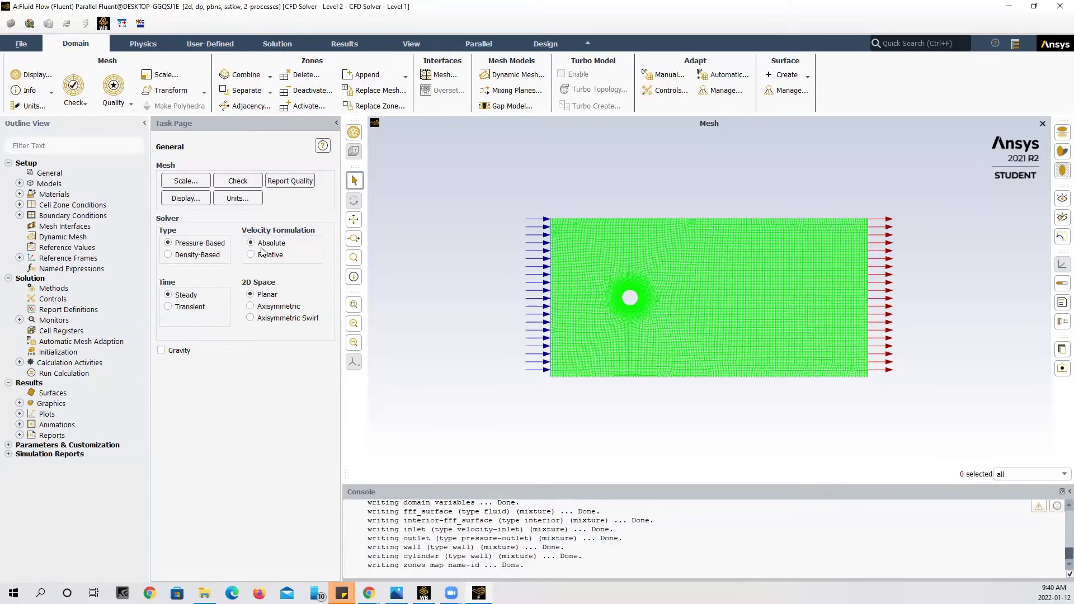
- Set the solver time to Transient and the viscous model to Laminar
click(168, 307)
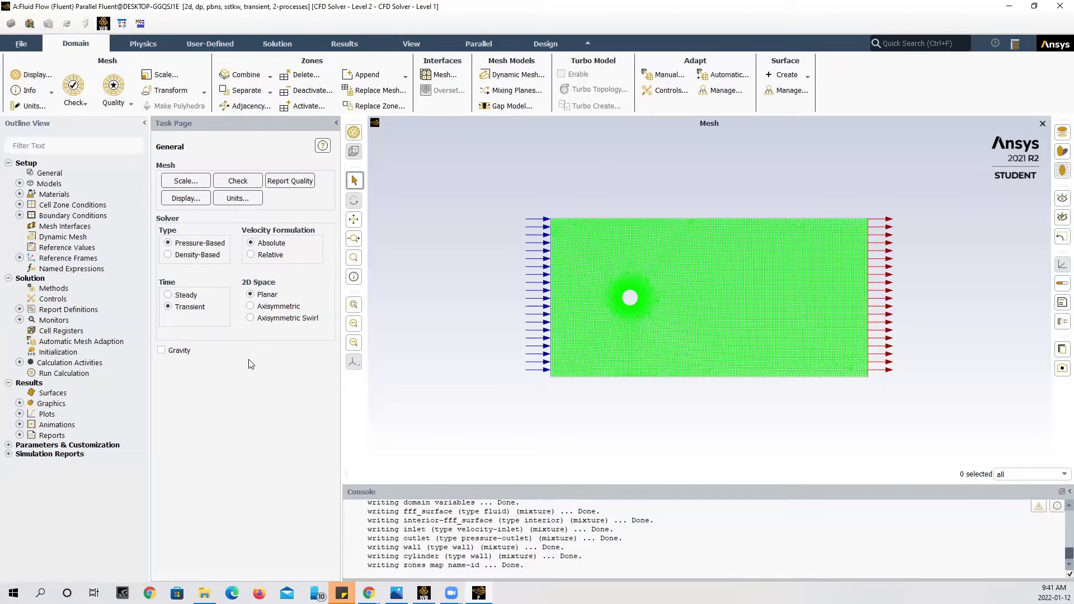
click(19, 184)
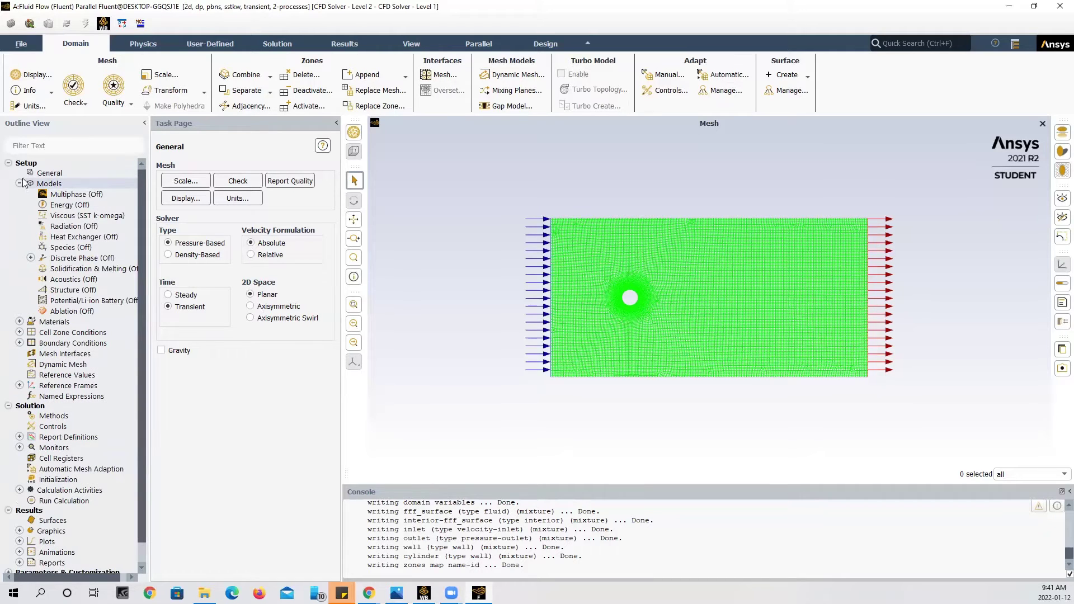
click(74, 216)
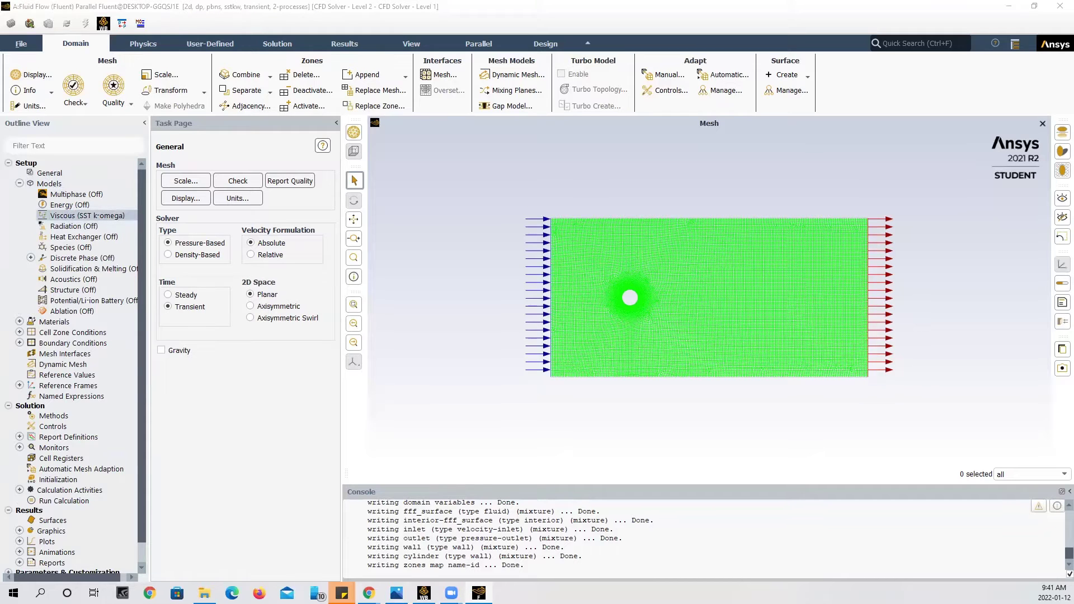
double_click(74, 216)
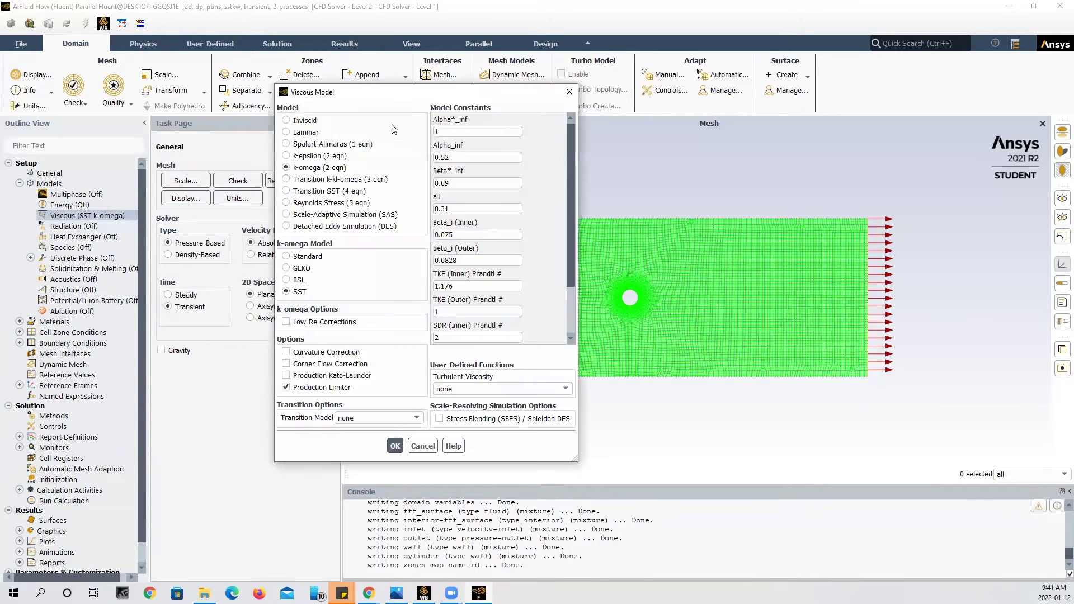
click(286, 132)
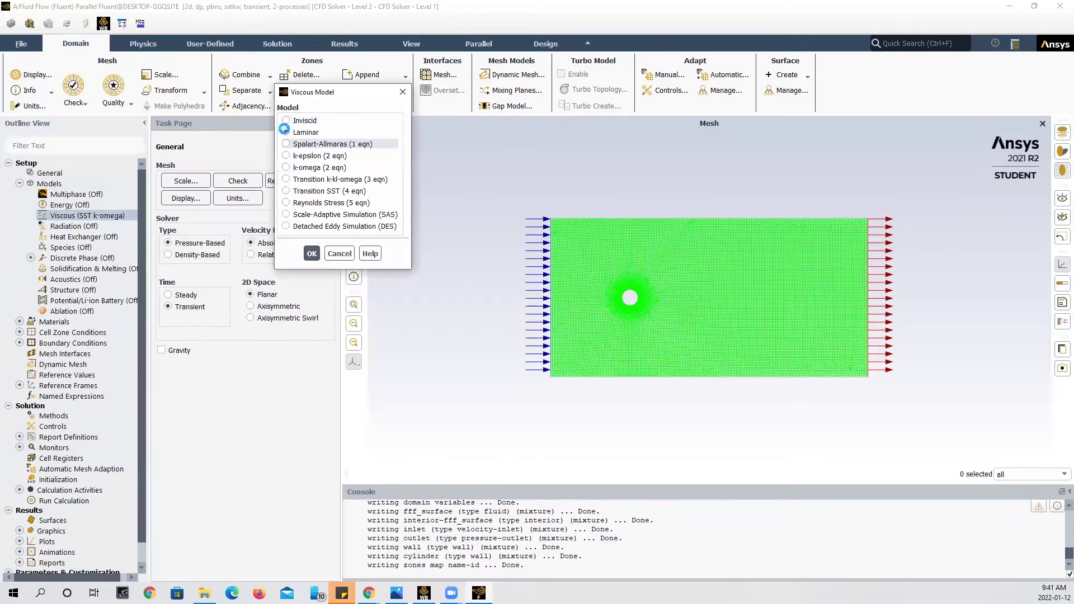
click(311, 254)
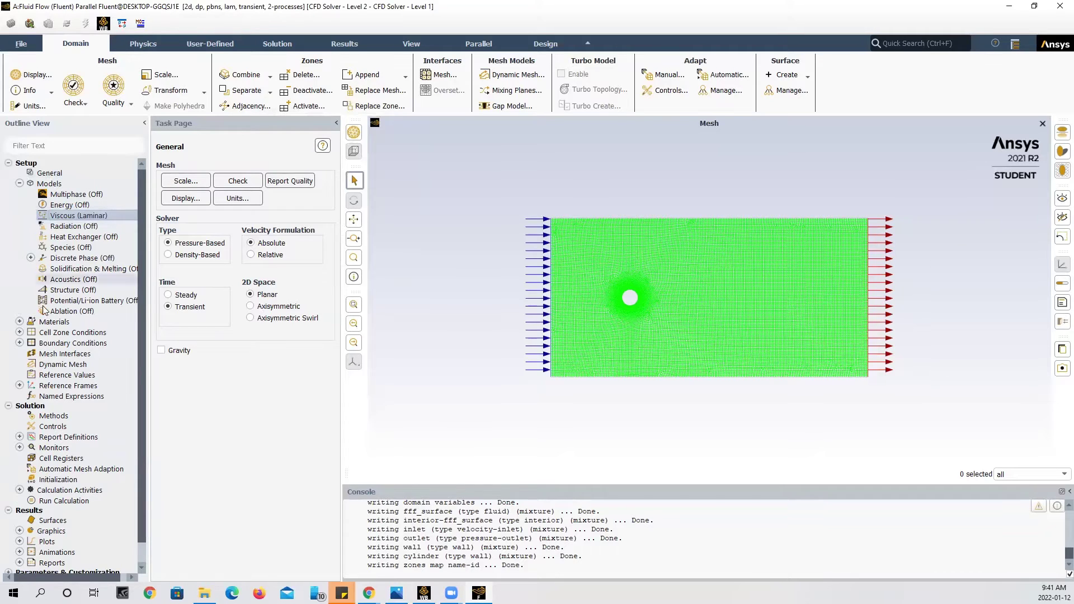
- Copy water-liquid (h2o<l>) from the Fluent database into the case's fluid materials
click(19, 321)
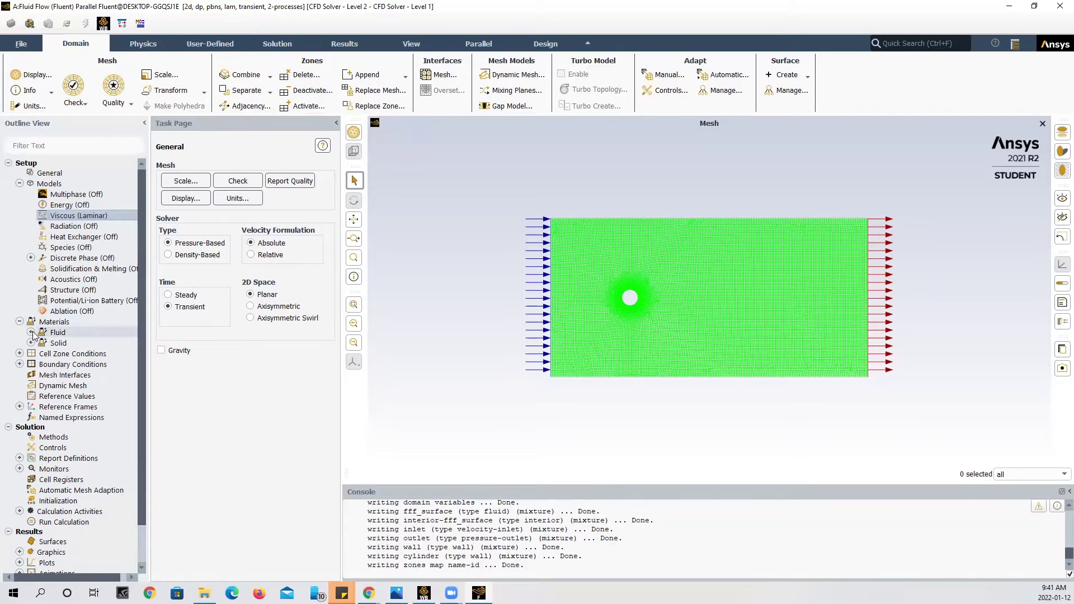
click(31, 333)
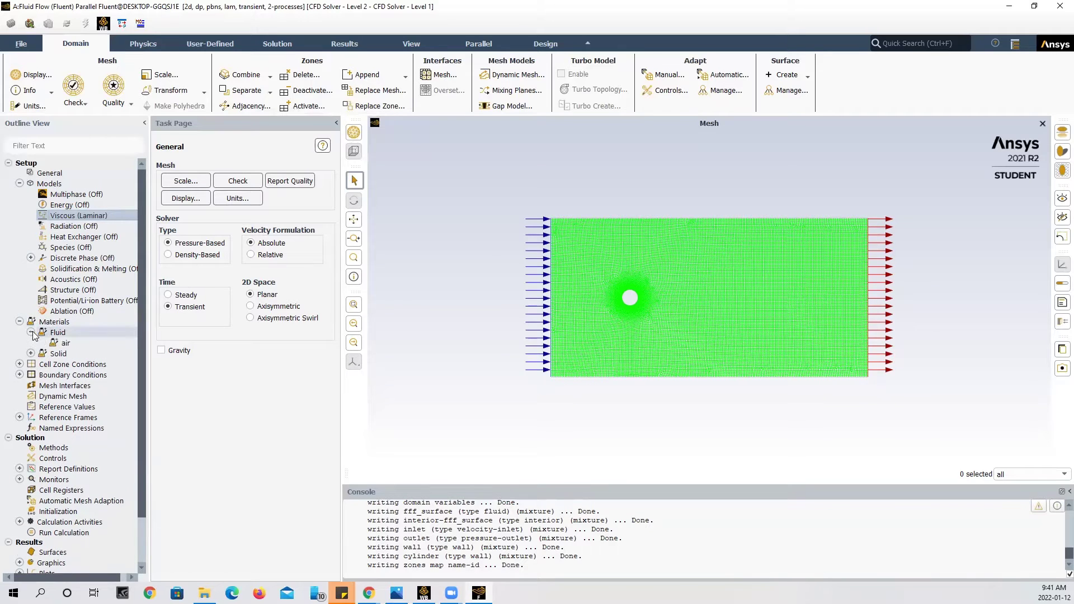
double_click(65, 343)
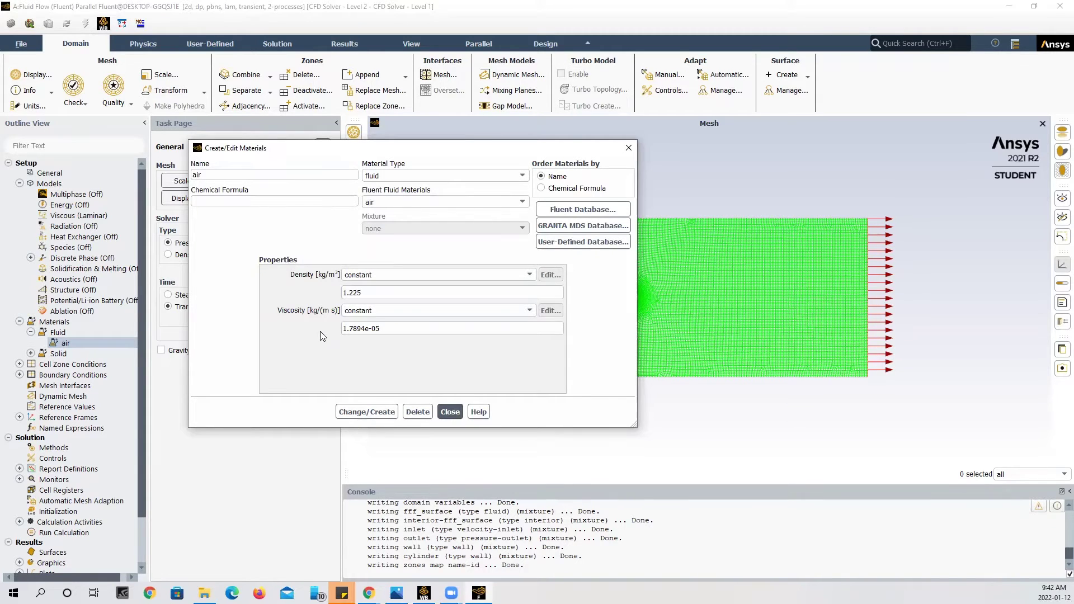
click(566, 210)
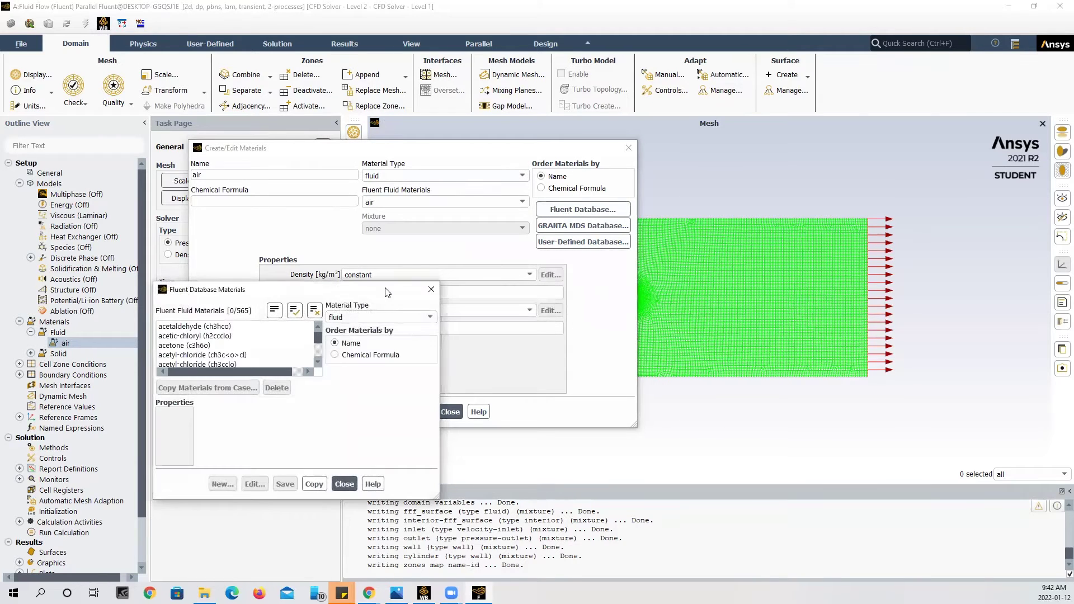
drag(365, 297, 444, 166)
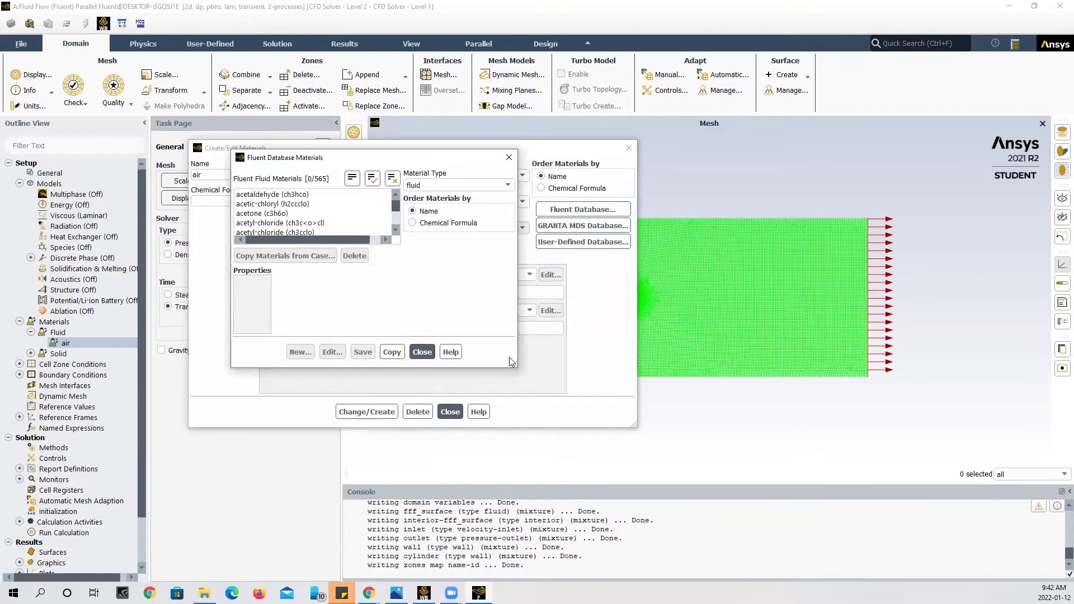
drag(514, 368, 702, 462)
scroll(473, 226, down, 10)
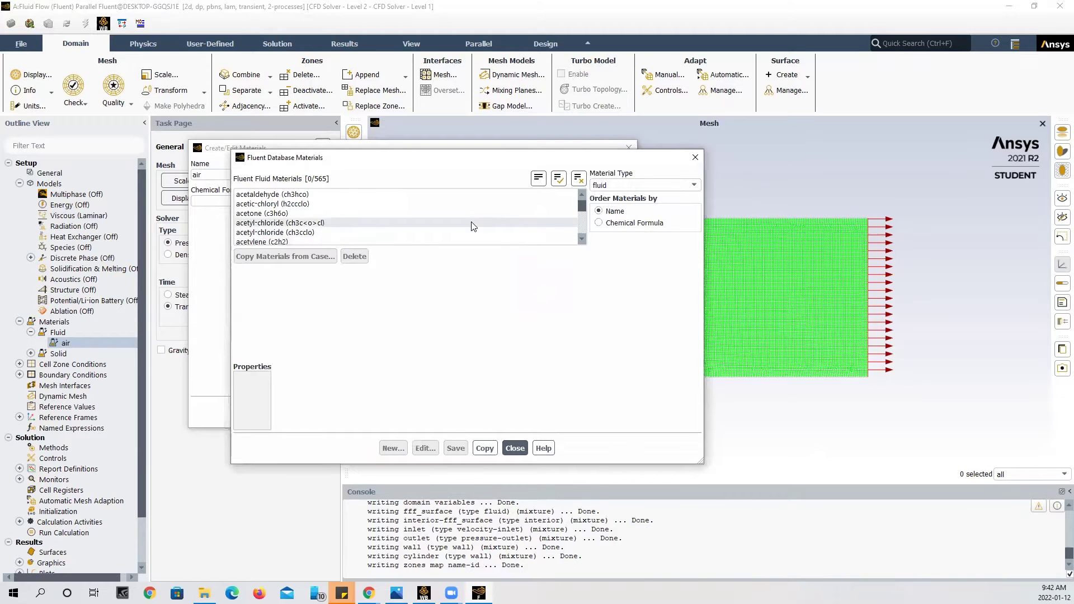
scroll(473, 226, down, 20)
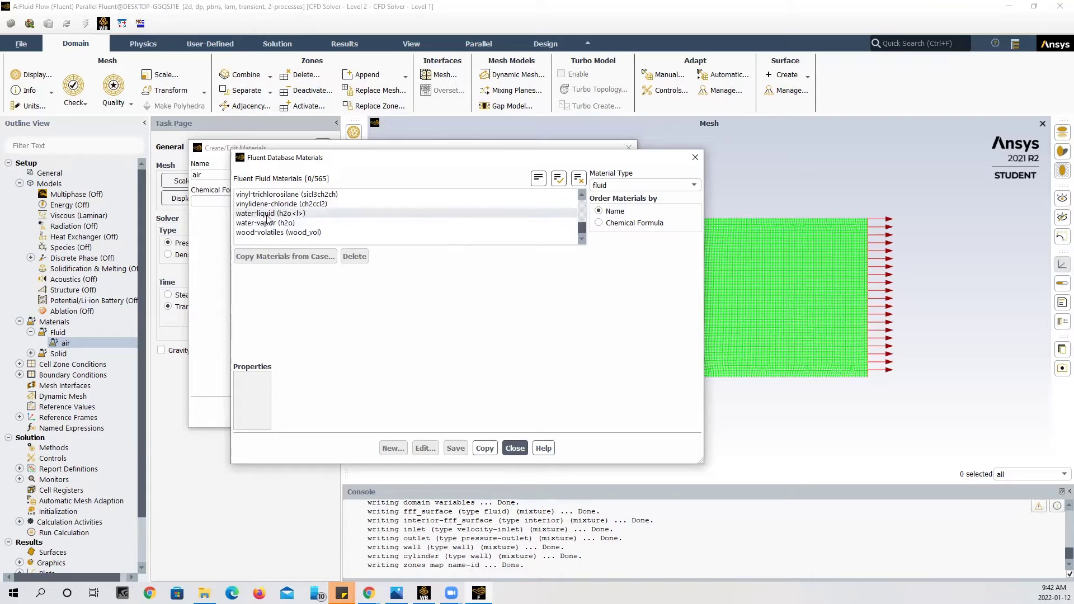
click(283, 215)
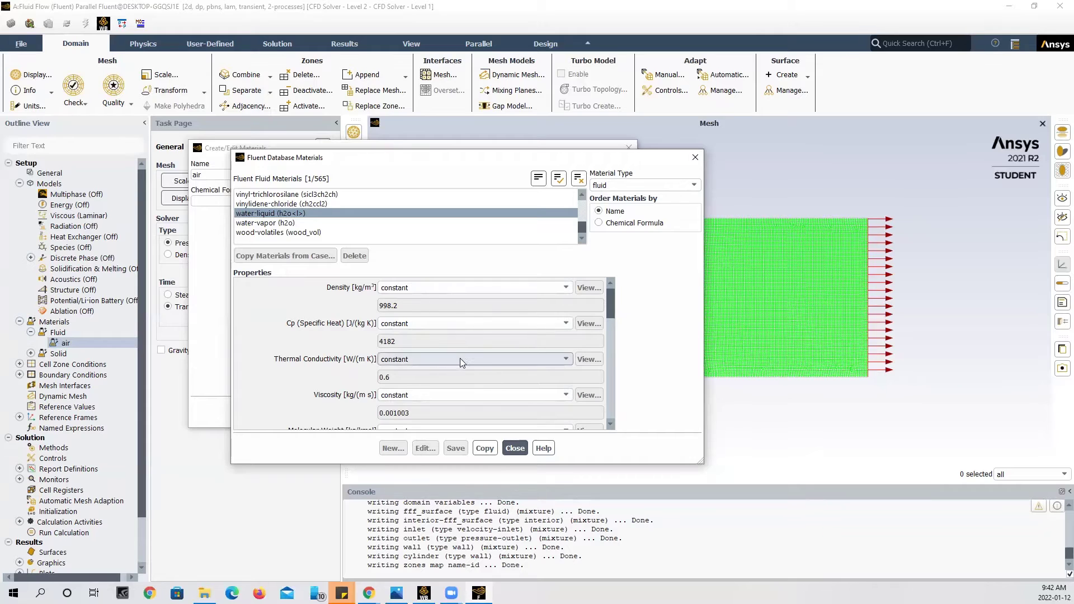
click(485, 448)
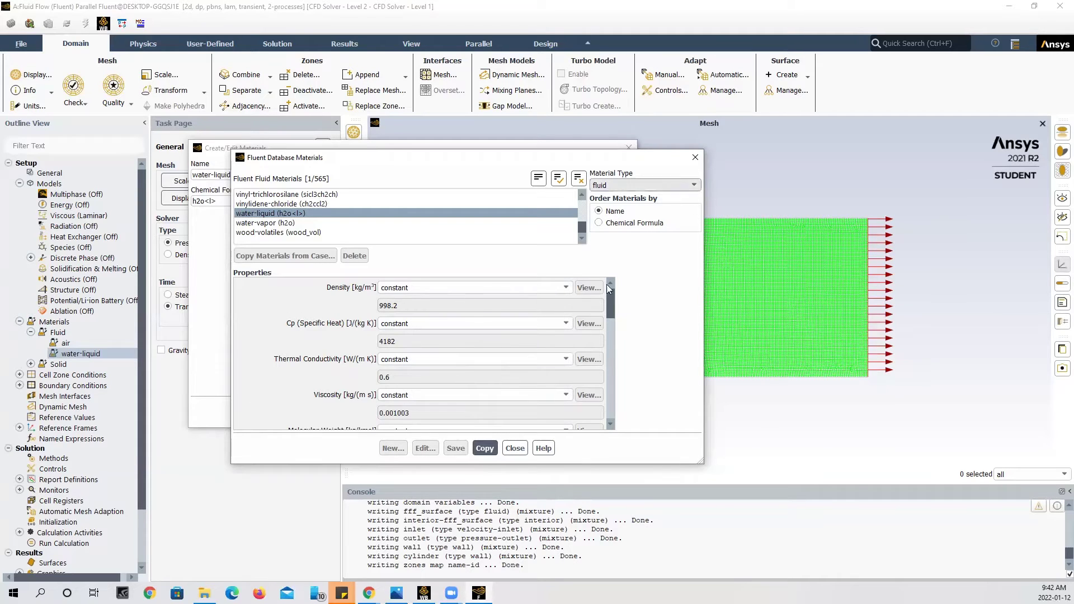
click(514, 448)
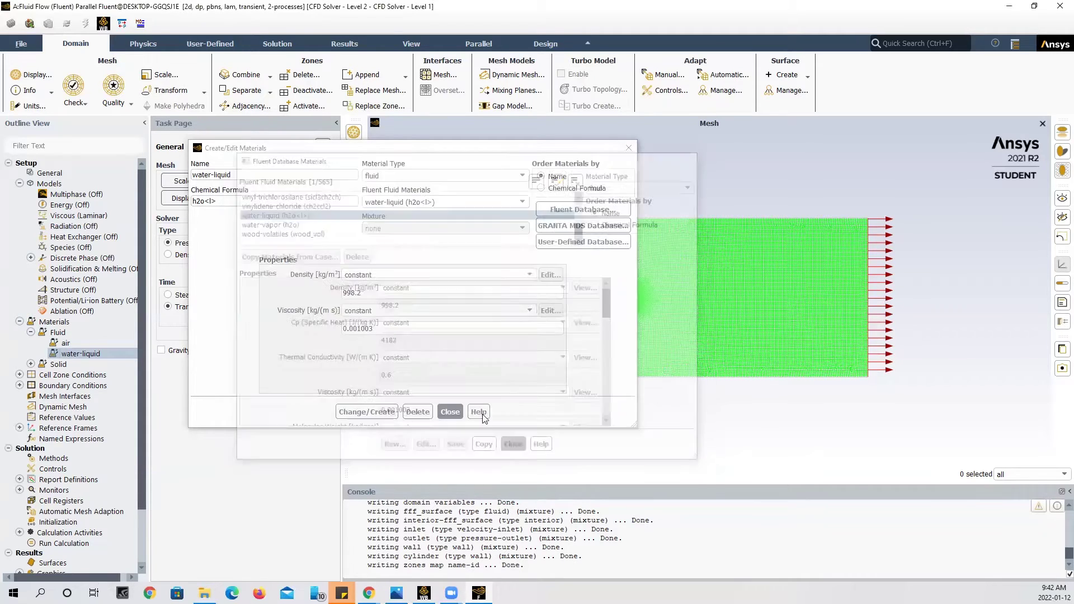
click(451, 412)
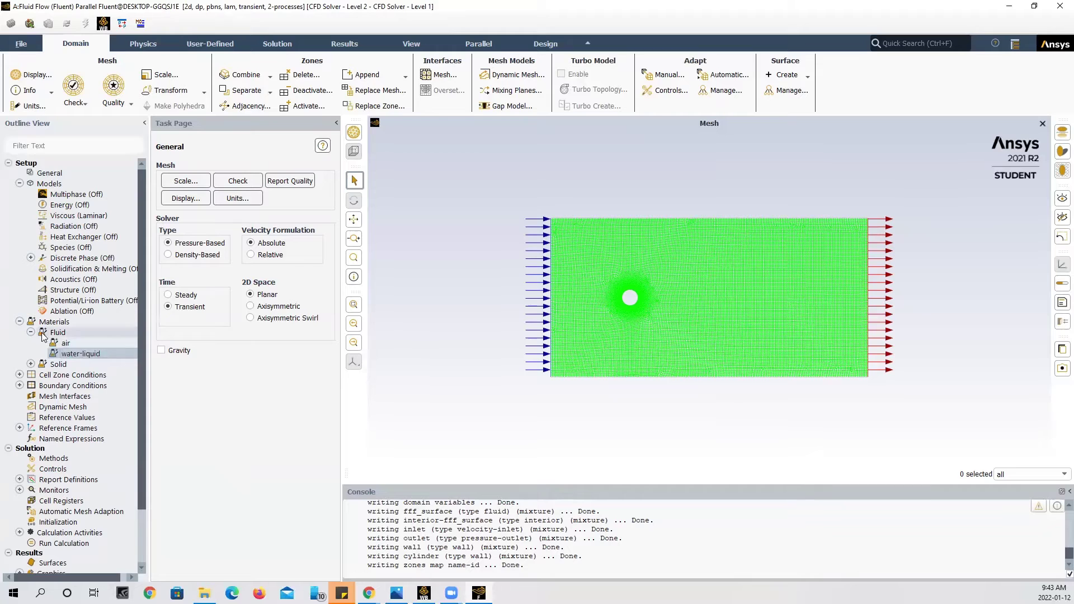
- Assign water-liquid as the material of the fff_surface fluid cell zone and apply it
click(19, 376)
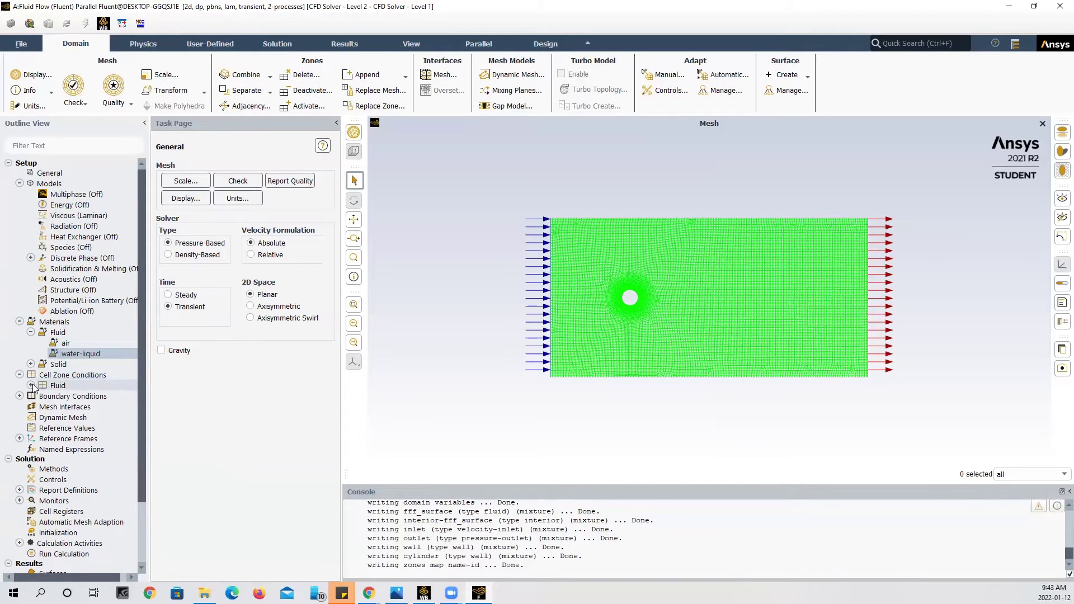
click(32, 385)
scroll(104, 357, down, 2)
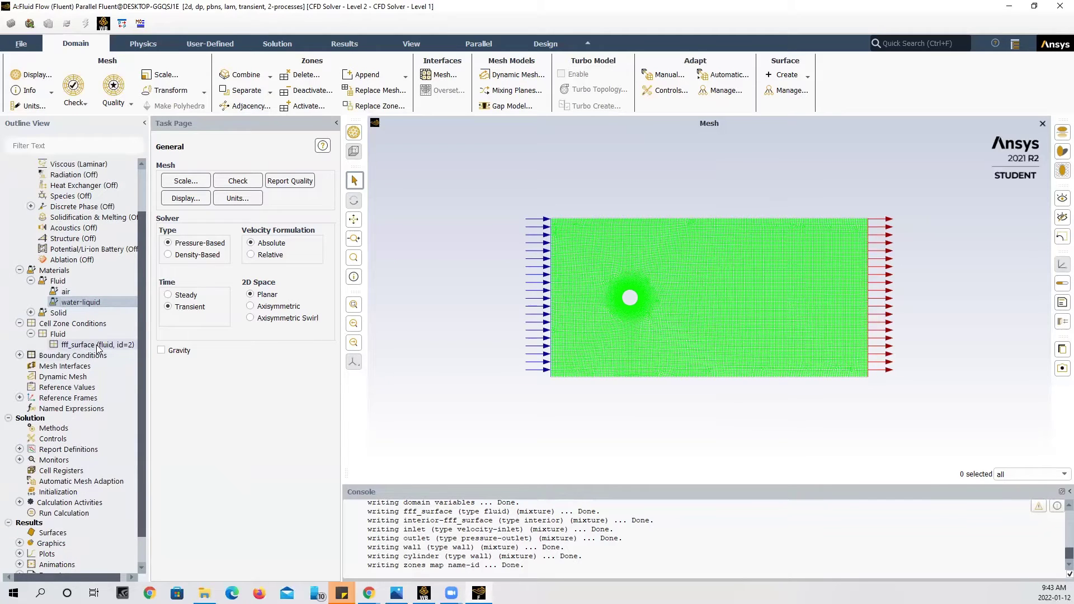
double_click(97, 345)
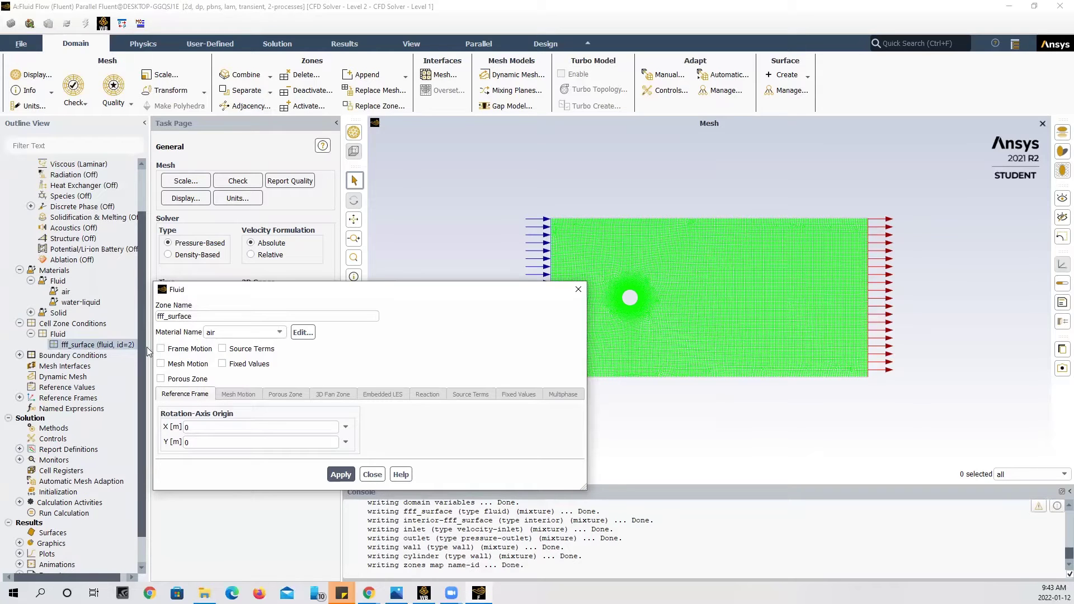
click(279, 332)
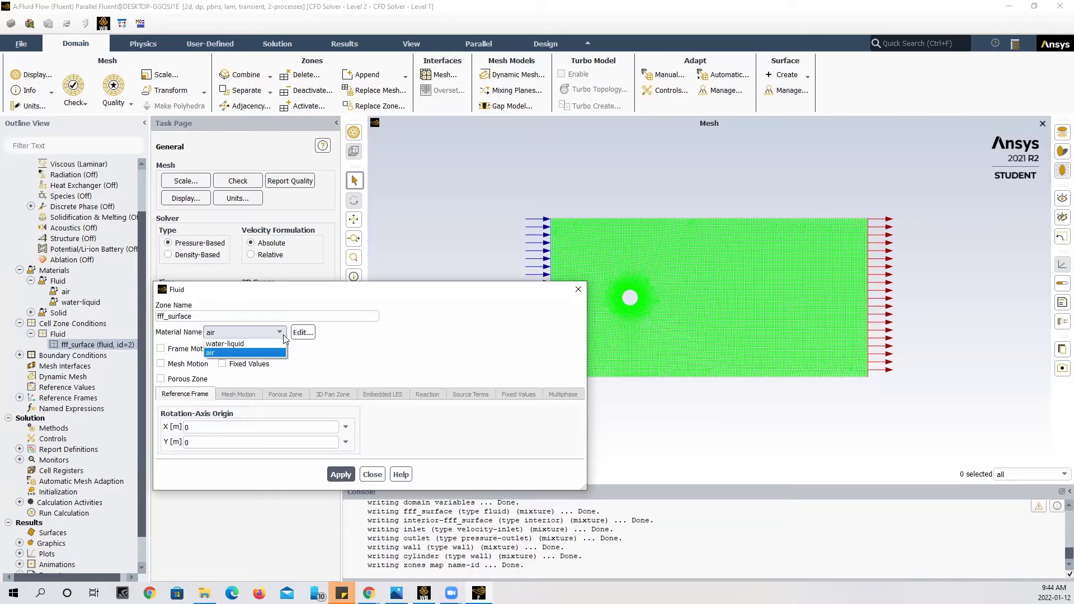
click(223, 345)
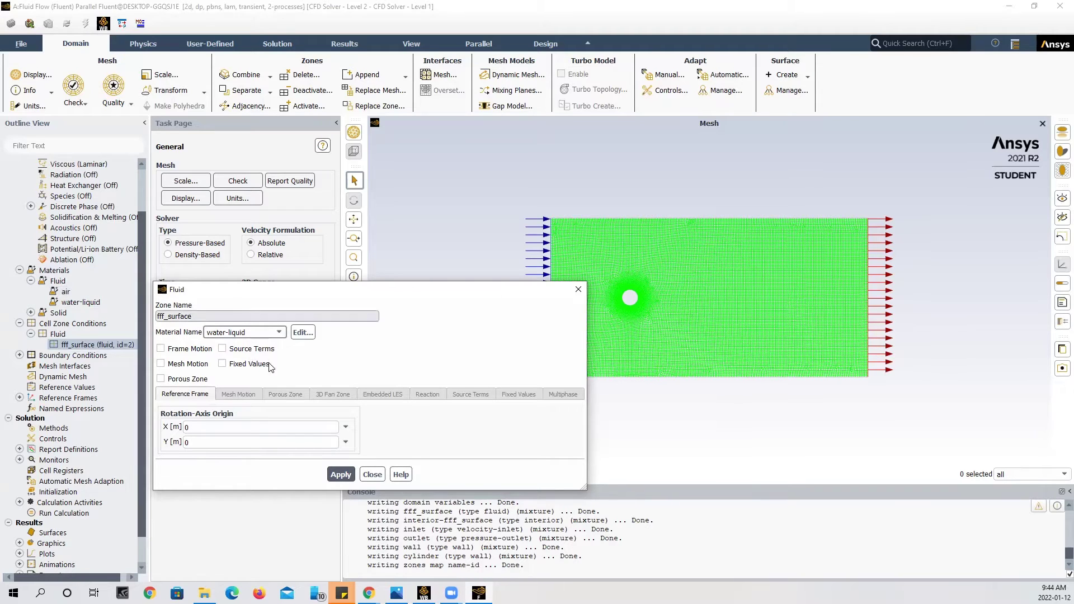
click(255, 332)
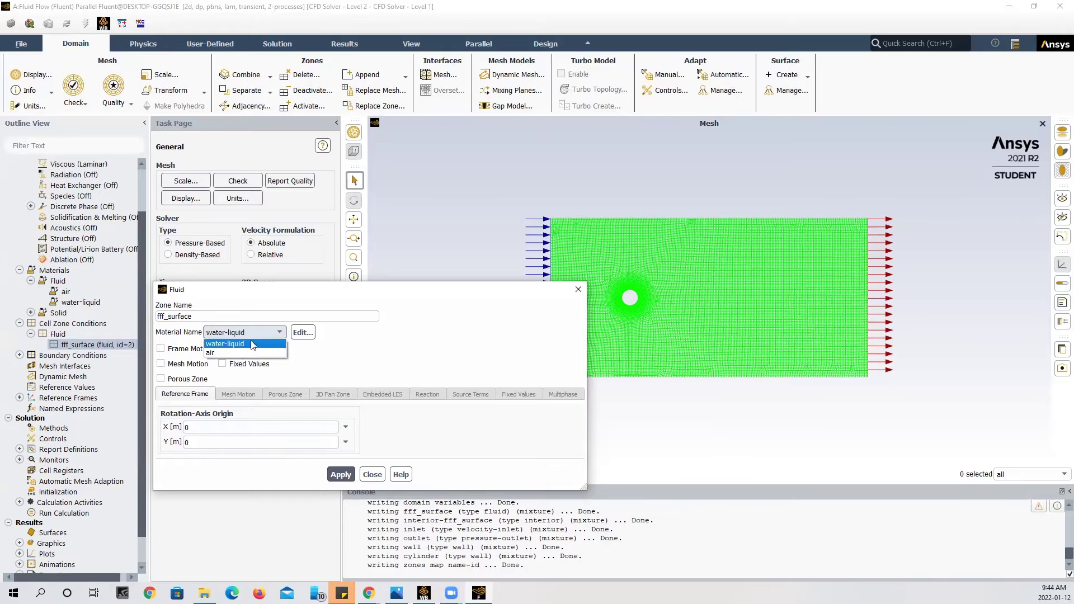
click(278, 332)
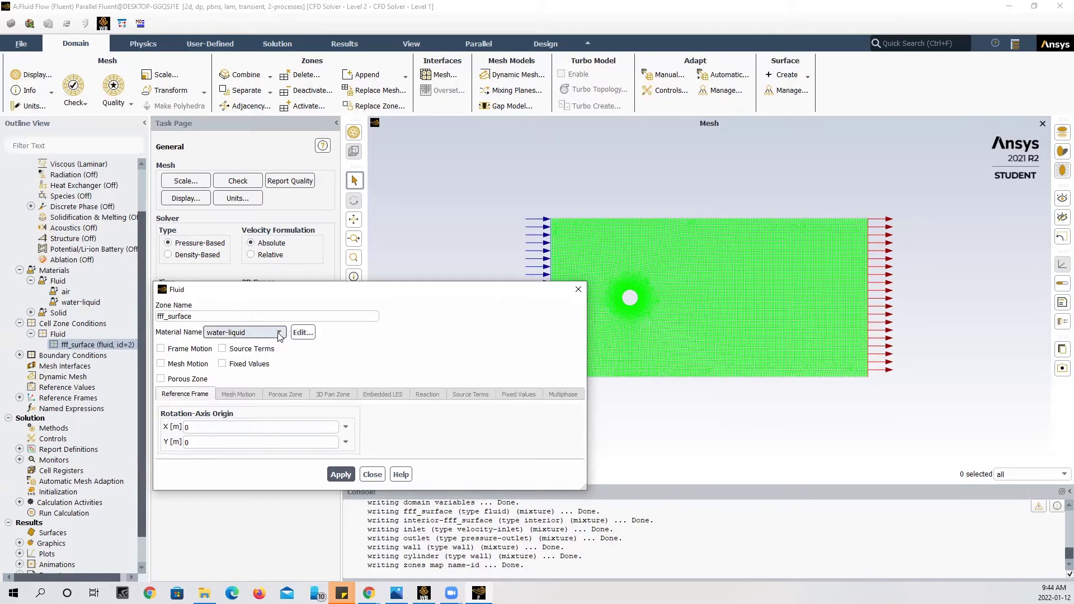
click(341, 474)
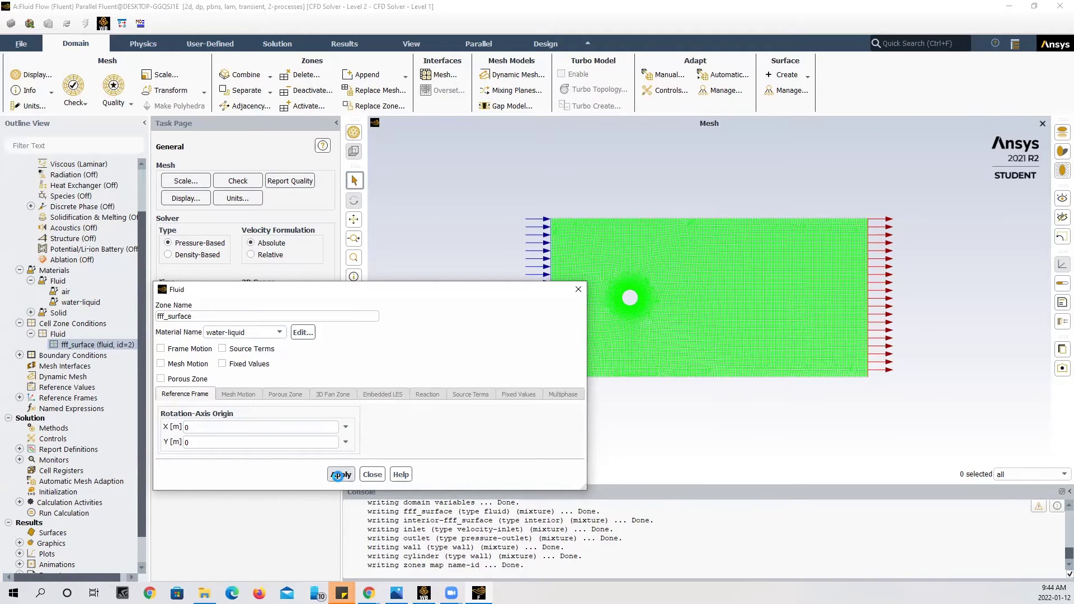
click(372, 474)
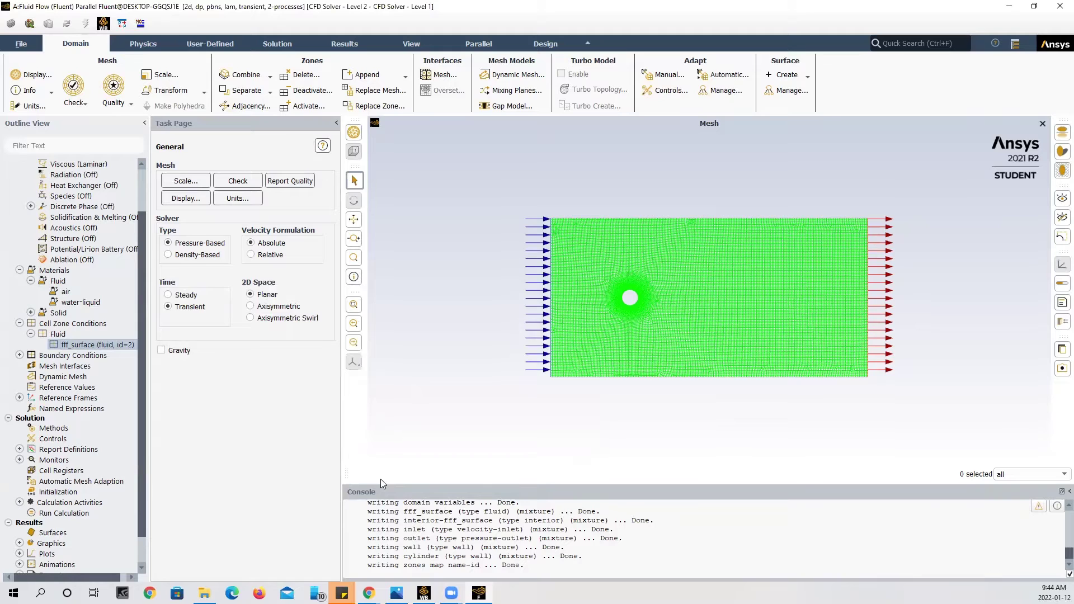
- Check the boundary types of the cylinder, inlet, outlet and wall zones, and set the inlet's velocity magnitude to 0.0001 m/s
double_click(46, 358)
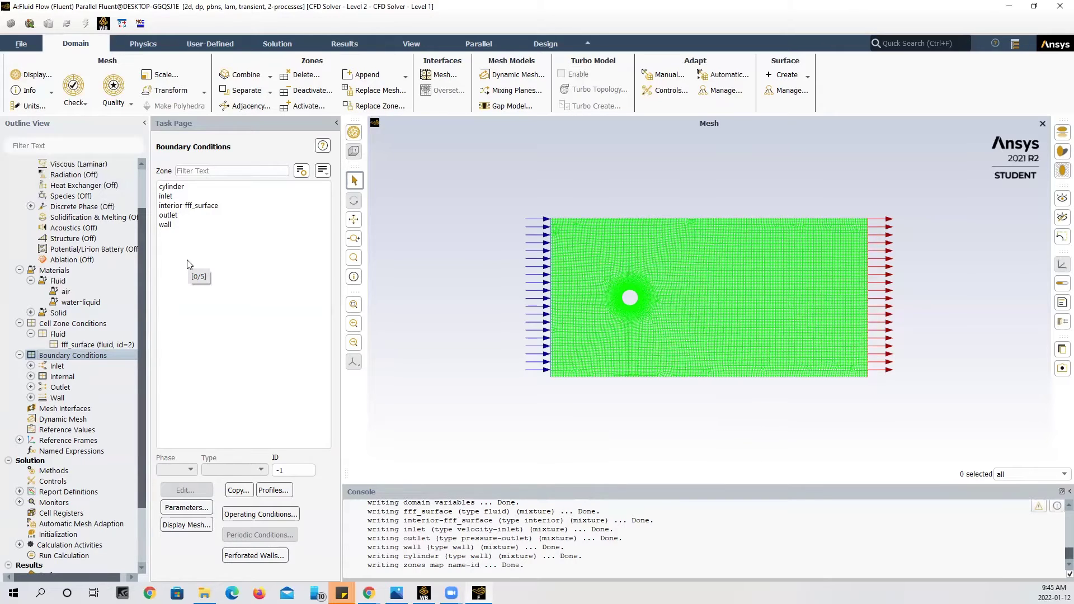
click(184, 192)
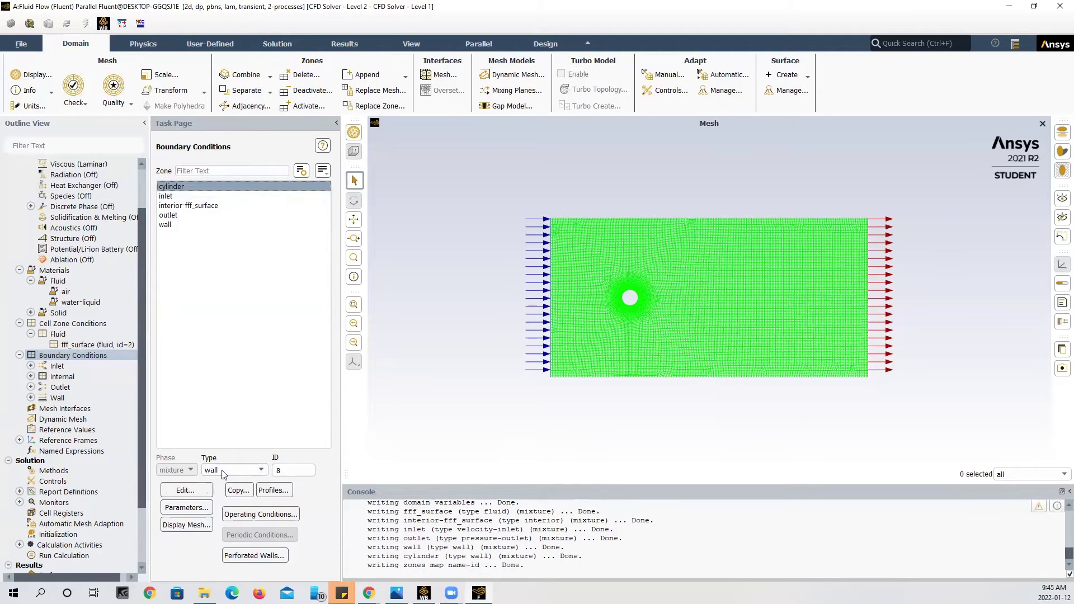
click(169, 197)
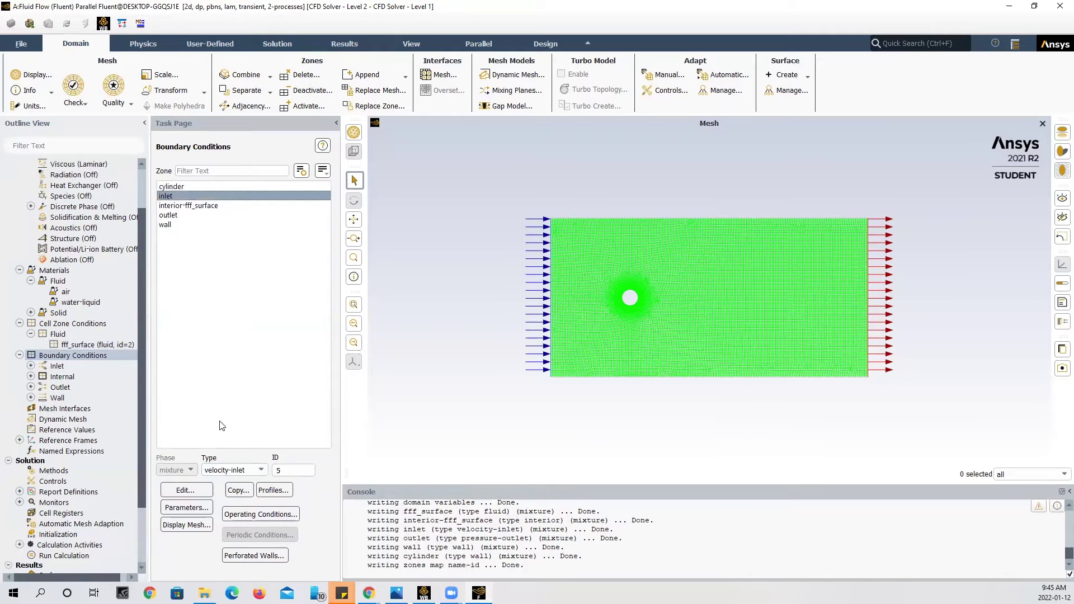
click(169, 215)
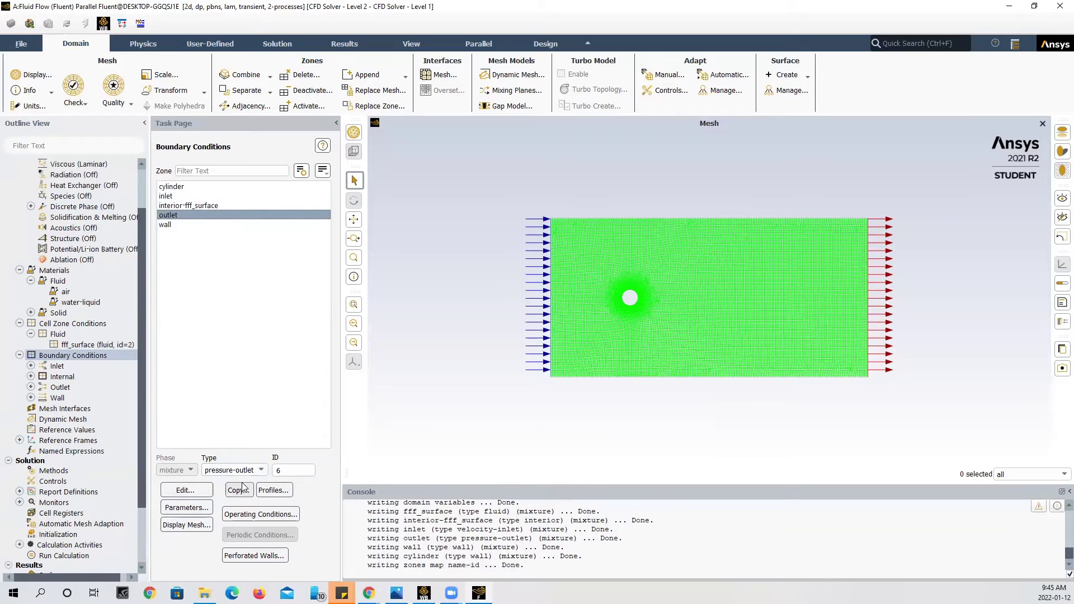
click(160, 225)
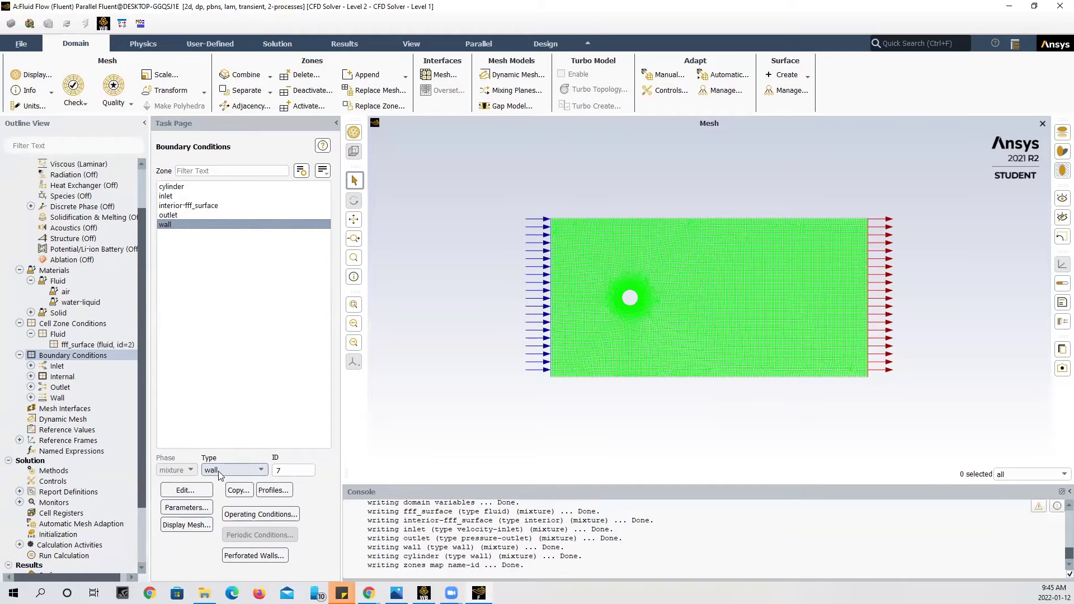
click(172, 196)
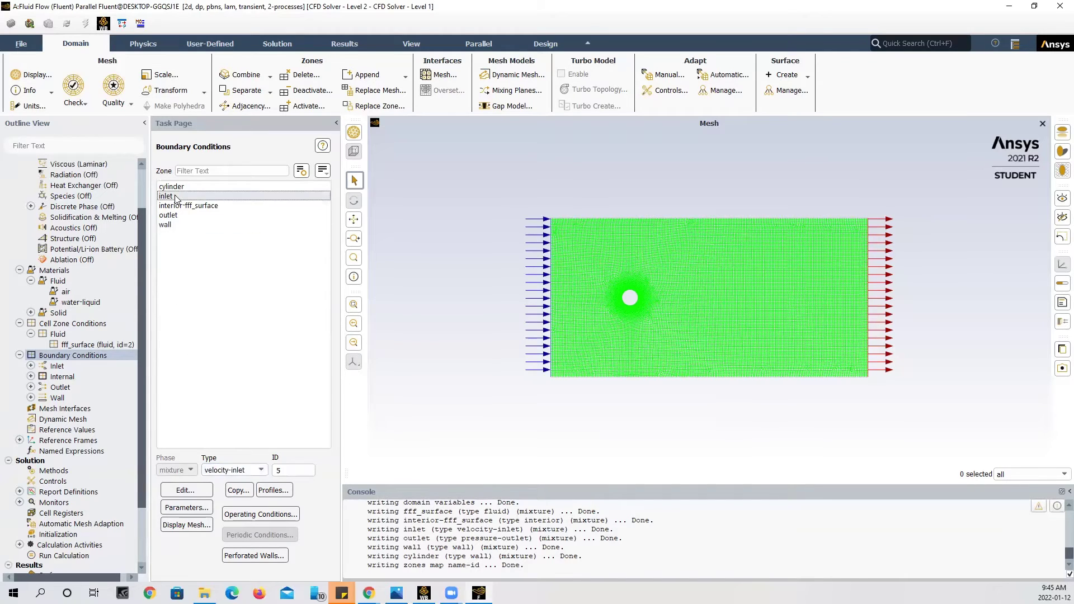
double_click(174, 196)
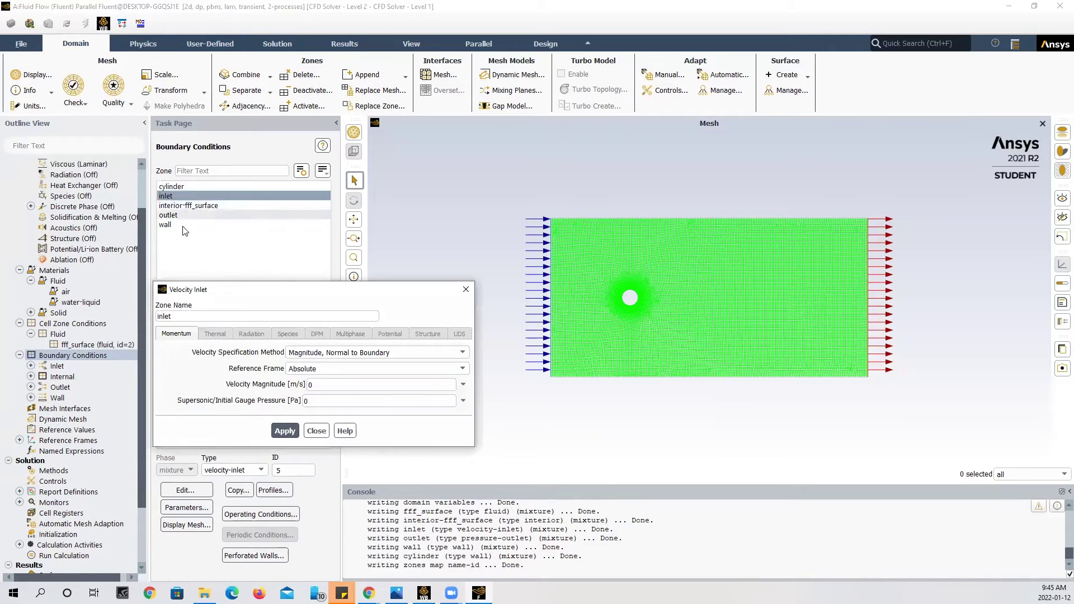
drag(233, 290, 245, 208)
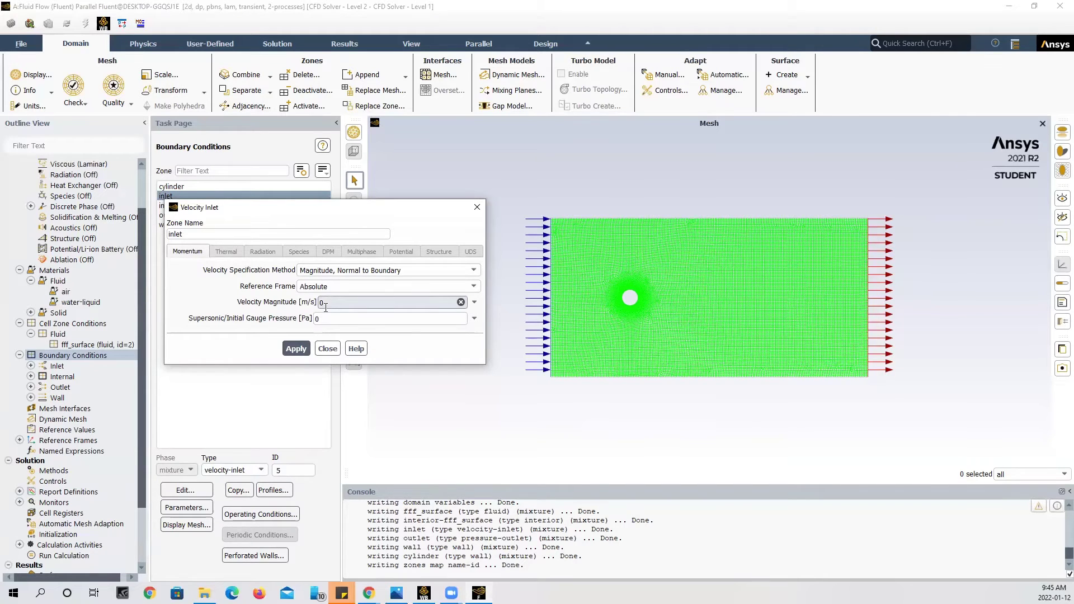
key(BackSpace)
text(0.0001)
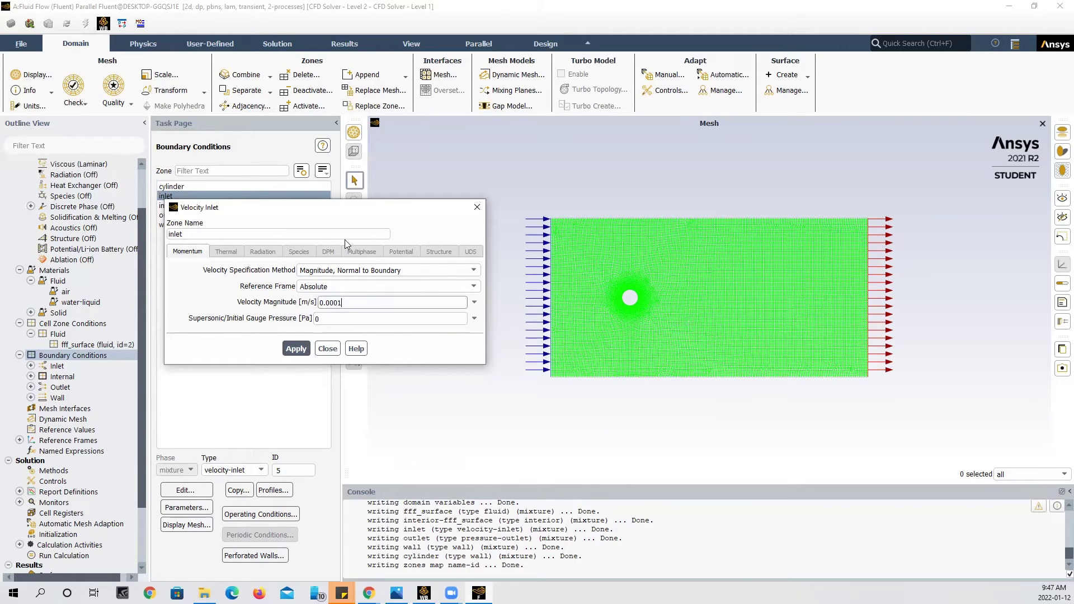
click(295, 348)
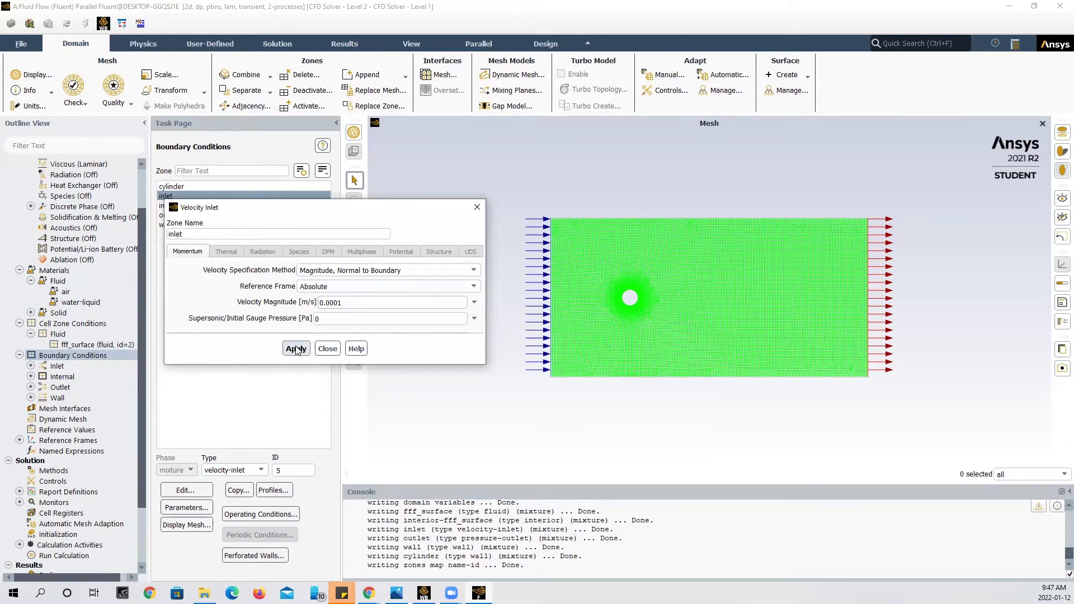
click(327, 348)
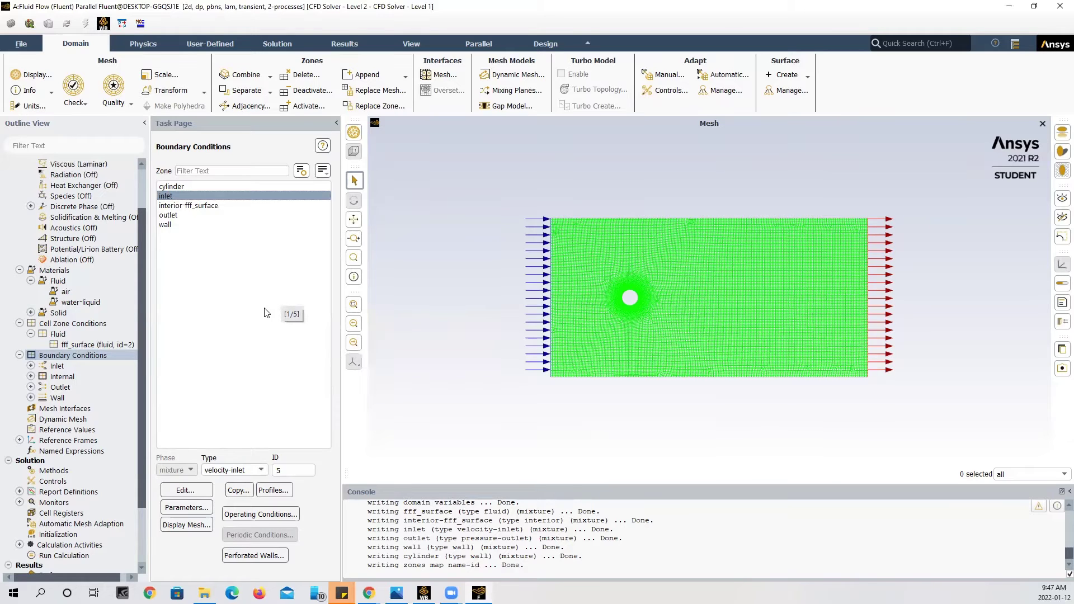
- Compute the reference values from the inlet zone
click(86, 430)
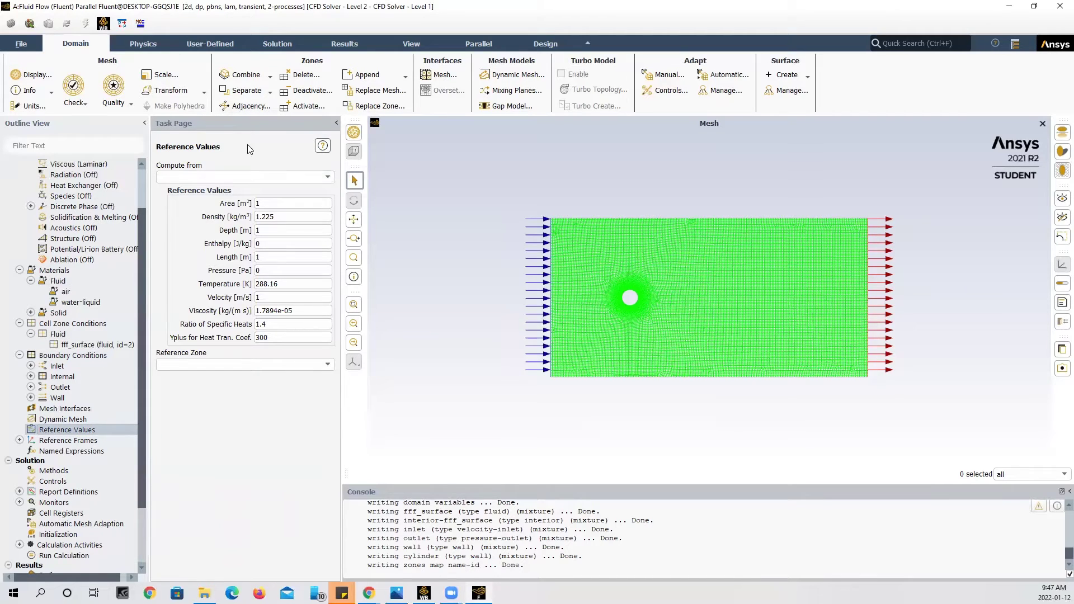
click(327, 177)
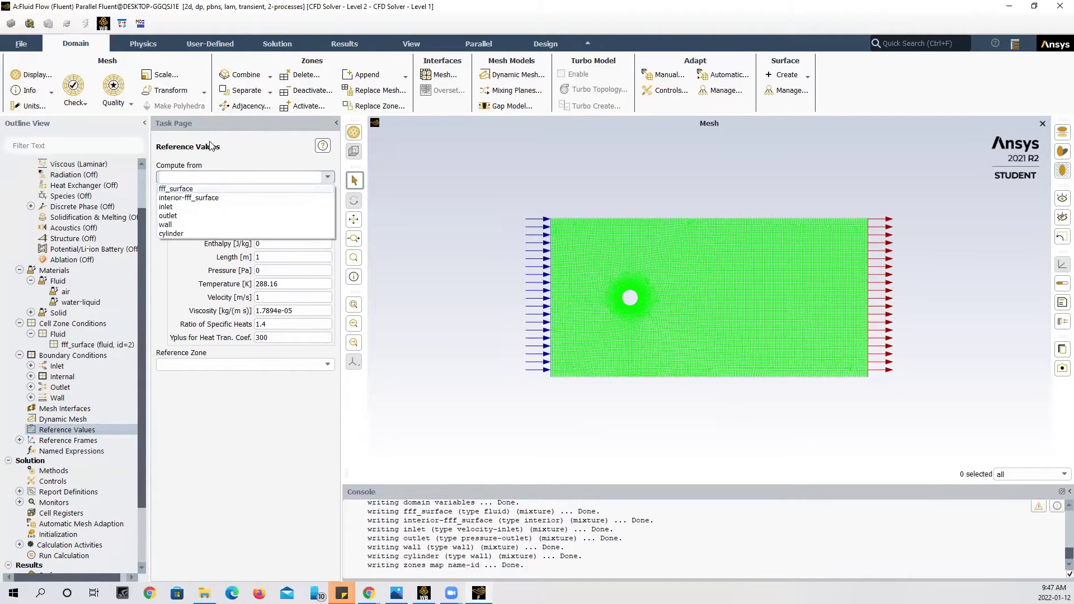
click(198, 209)
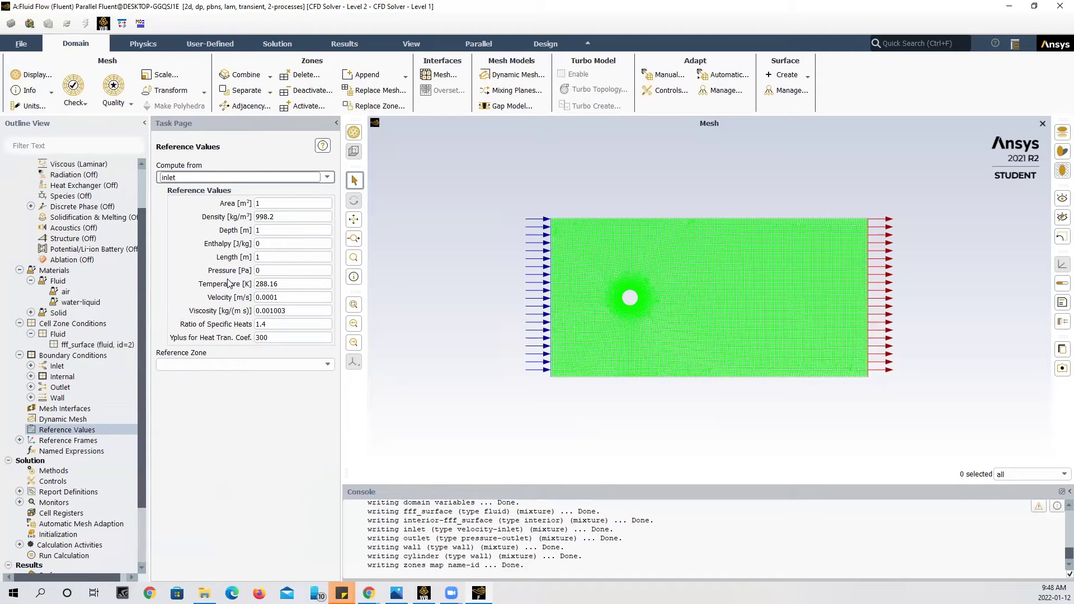
- Set the transient formulation of the solution methods to Second Order Implicit
scroll(111, 308, down, 2)
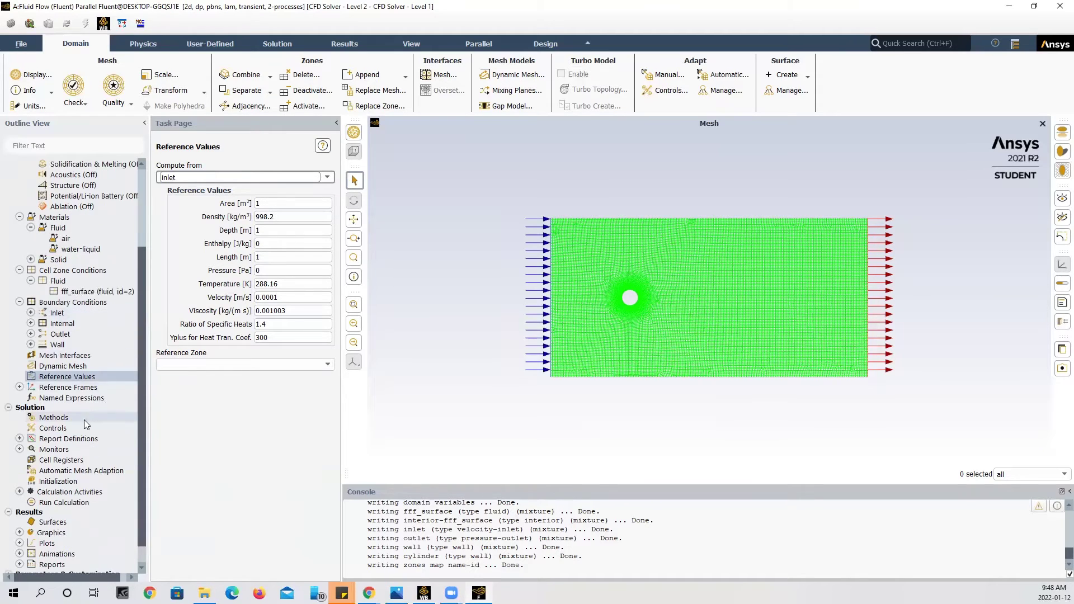
click(56, 421)
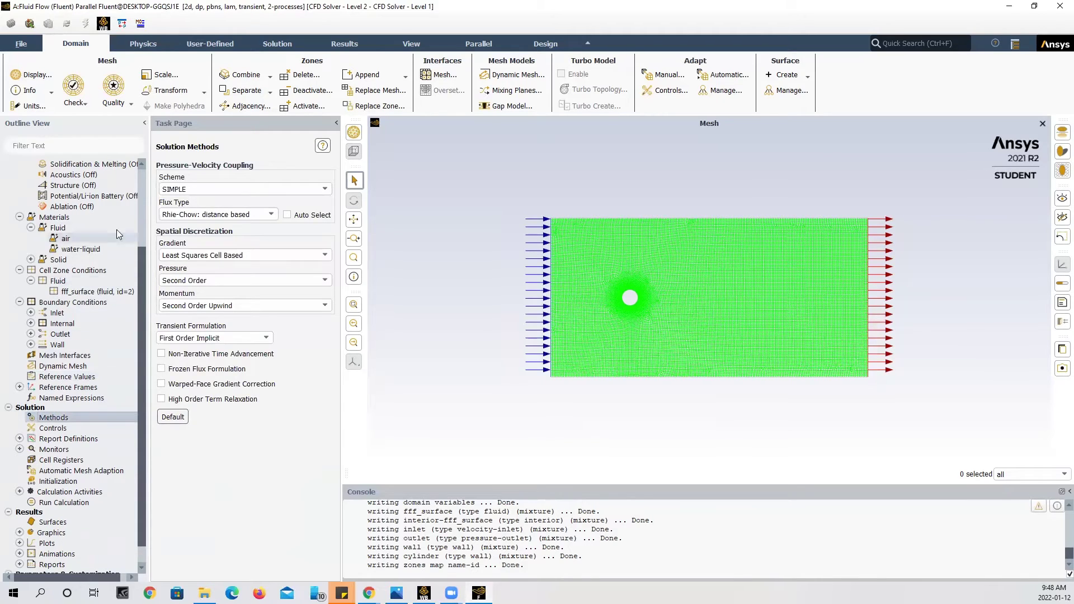
click(249, 339)
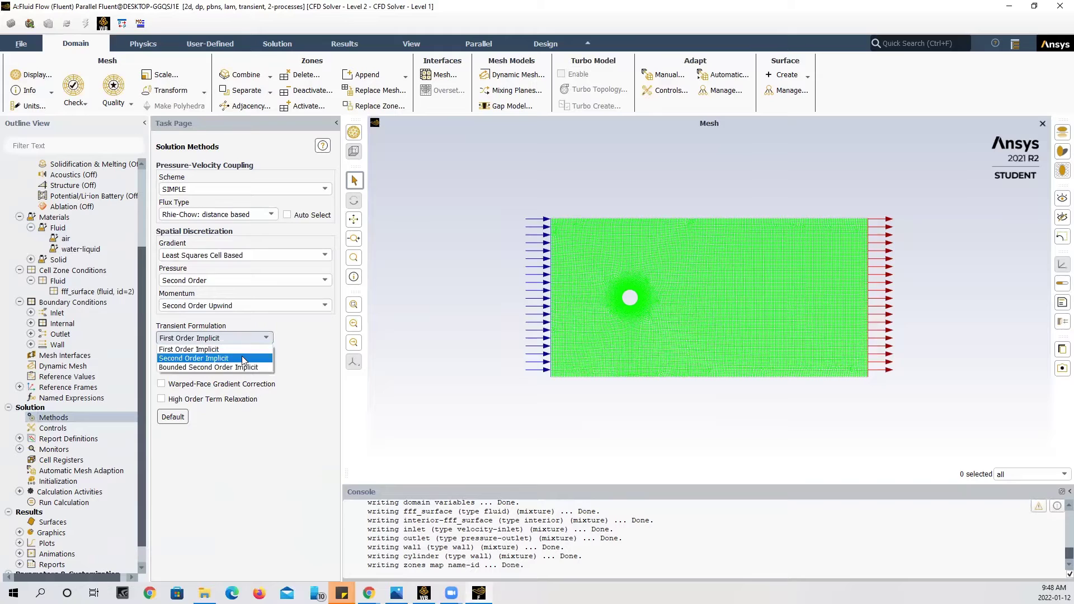
click(241, 357)
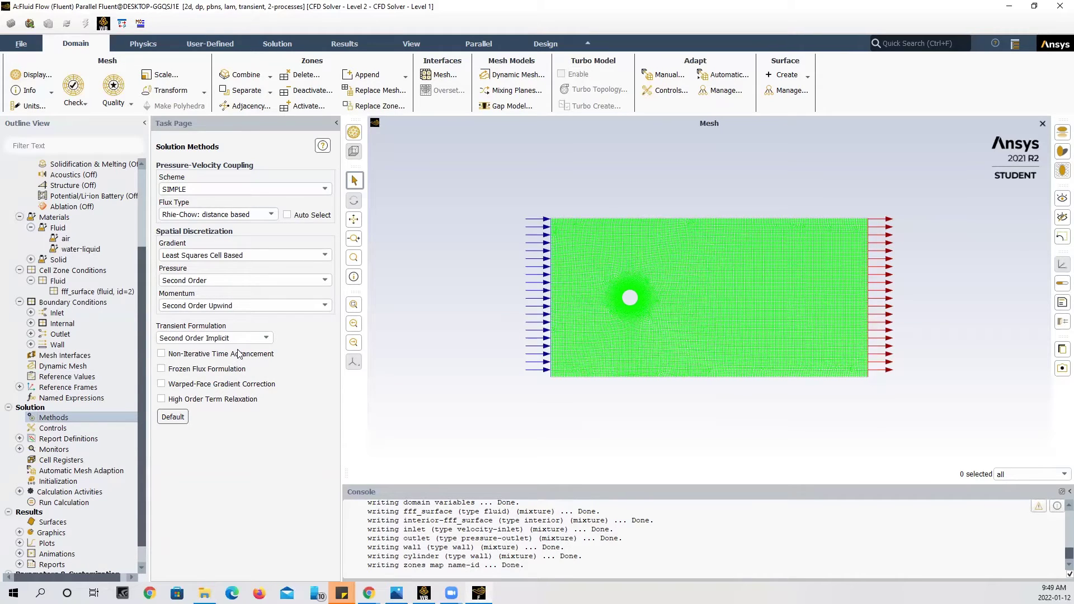
- Create a new report file under the solution monitors and start a new drag force report definition from it
click(20, 449)
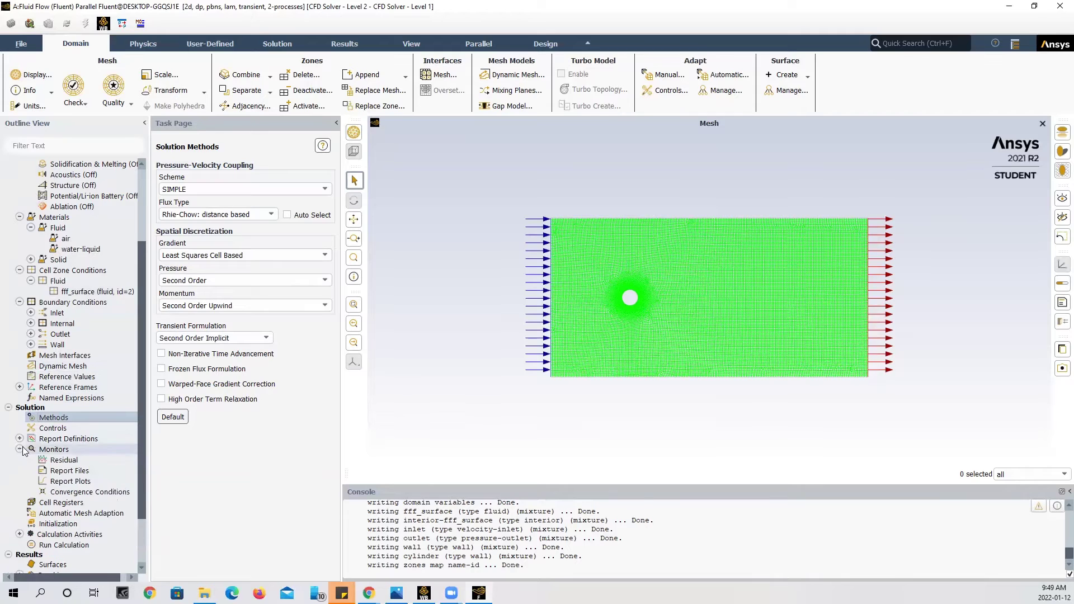
scroll(51, 436, down, 2)
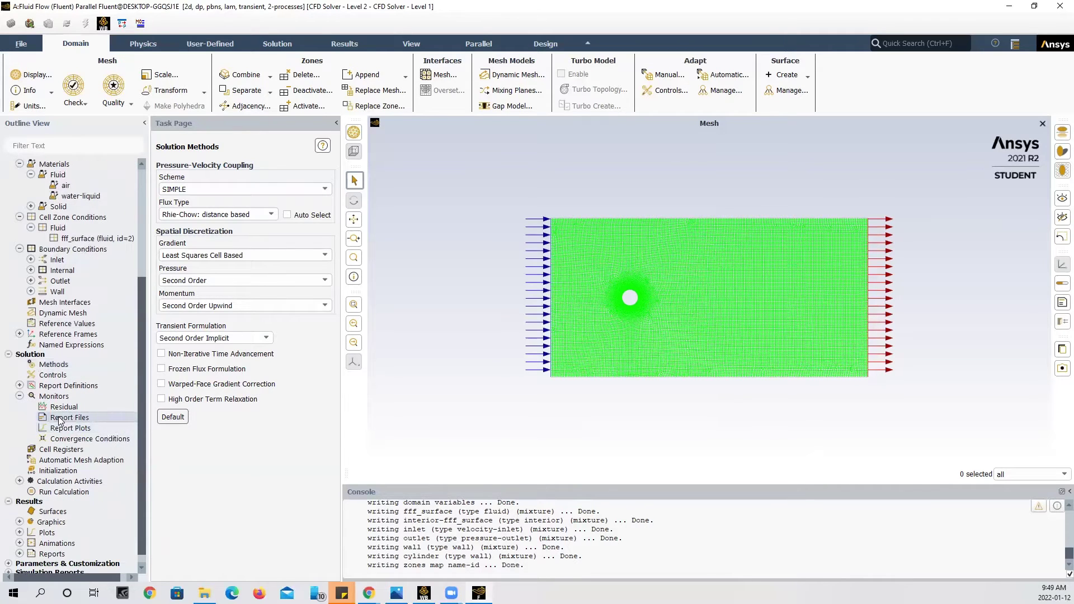
double_click(59, 419)
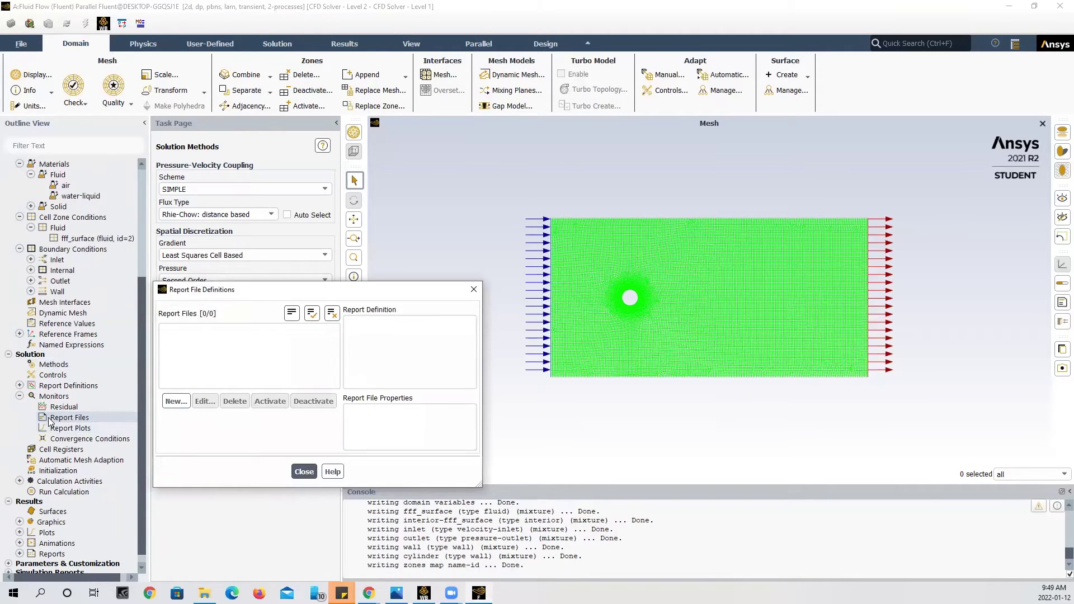
click(185, 399)
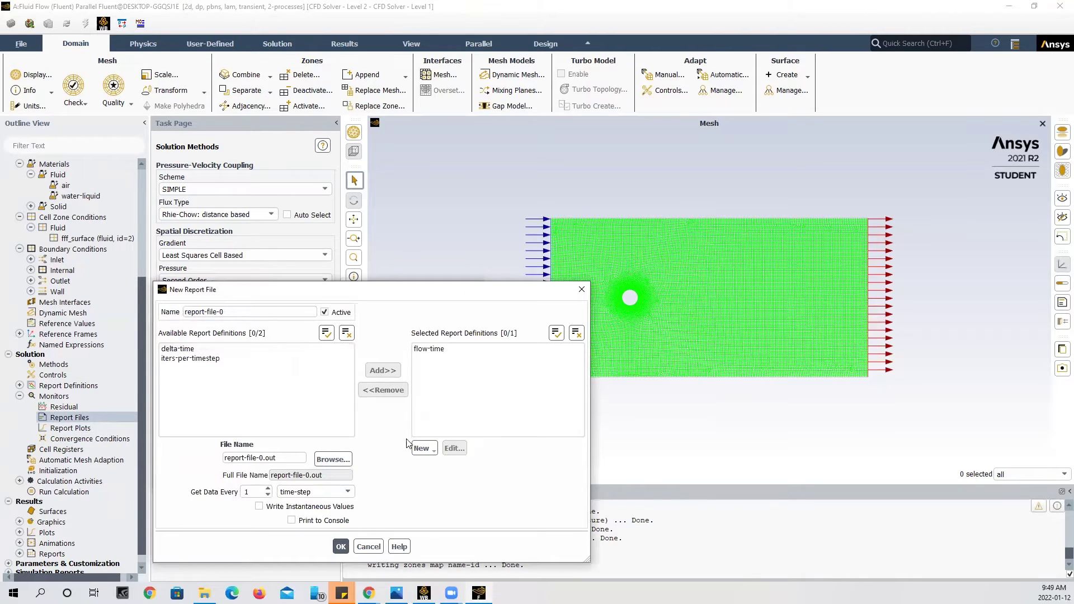
click(425, 449)
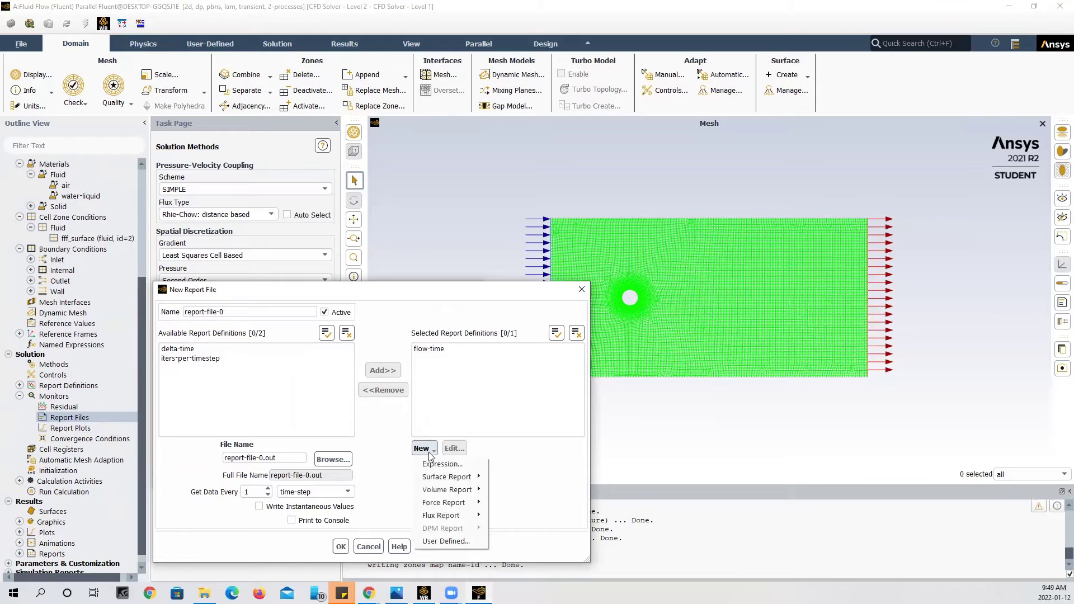
mouse_move(456, 499)
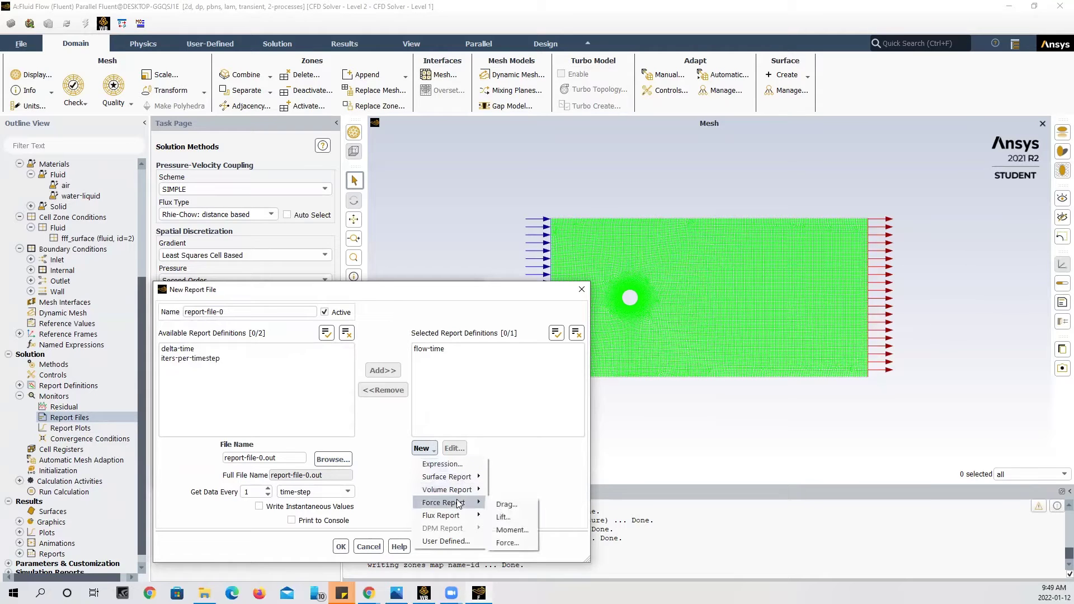
click(506, 505)
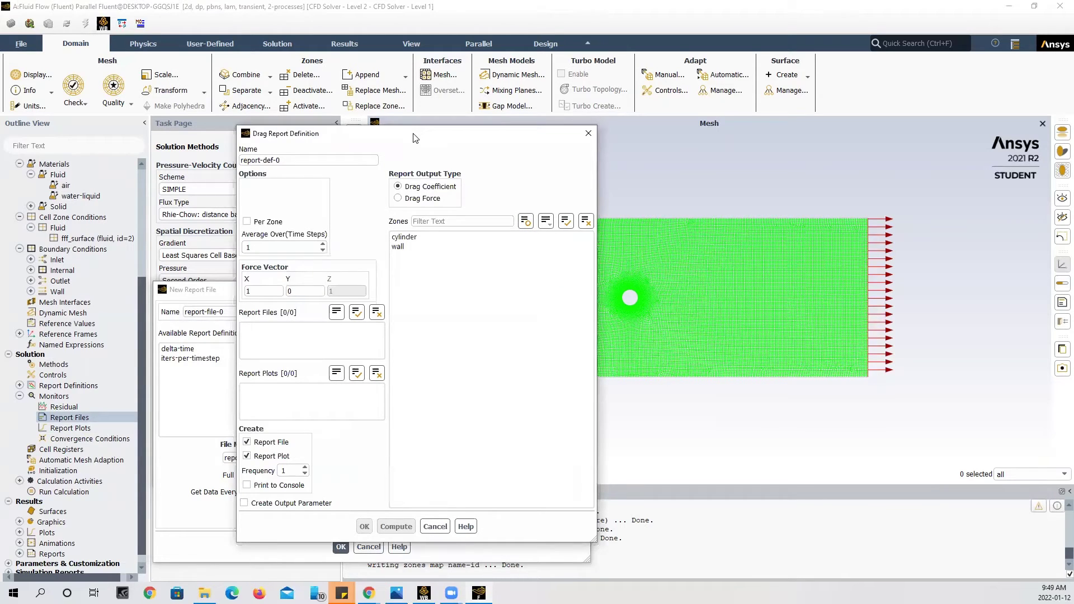
- Define the drag coefficient report as "drag" for the cylinder zone, with printing to the console enabled
drag(304, 160, 164, 136)
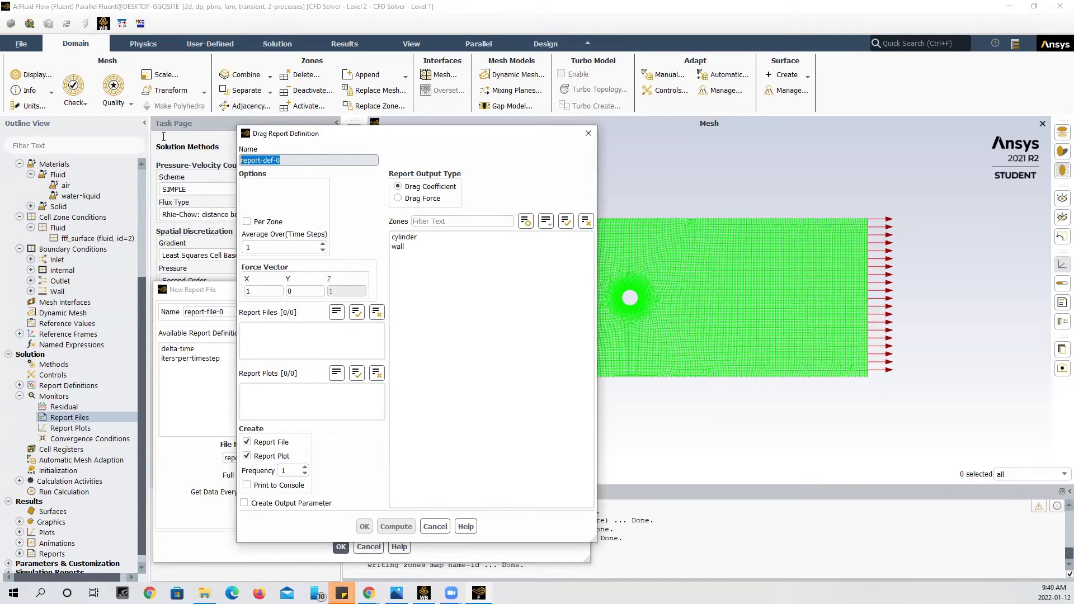
text(dra)
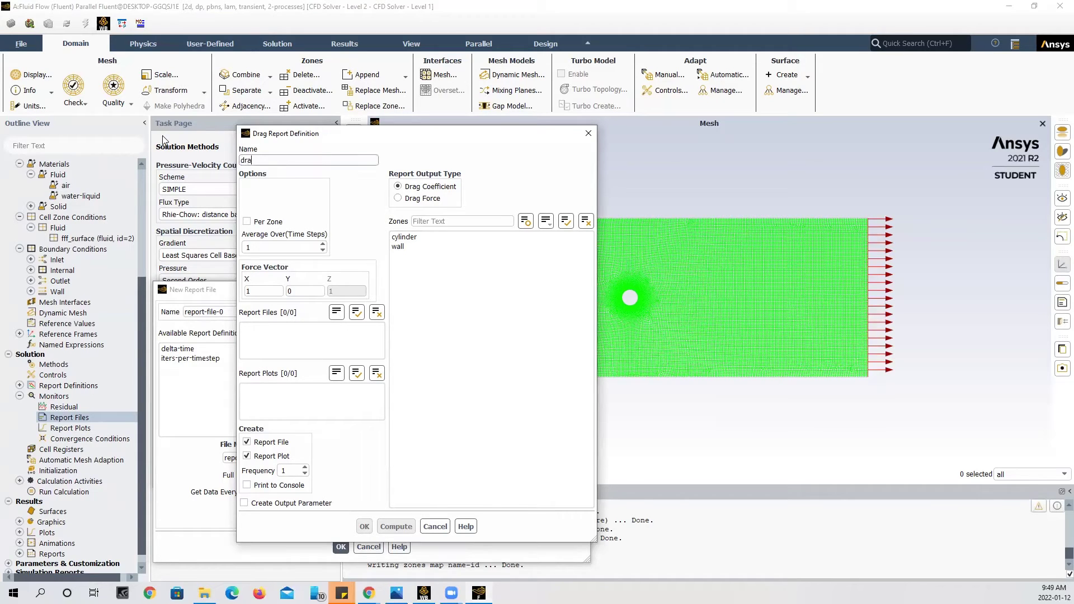
text(g)
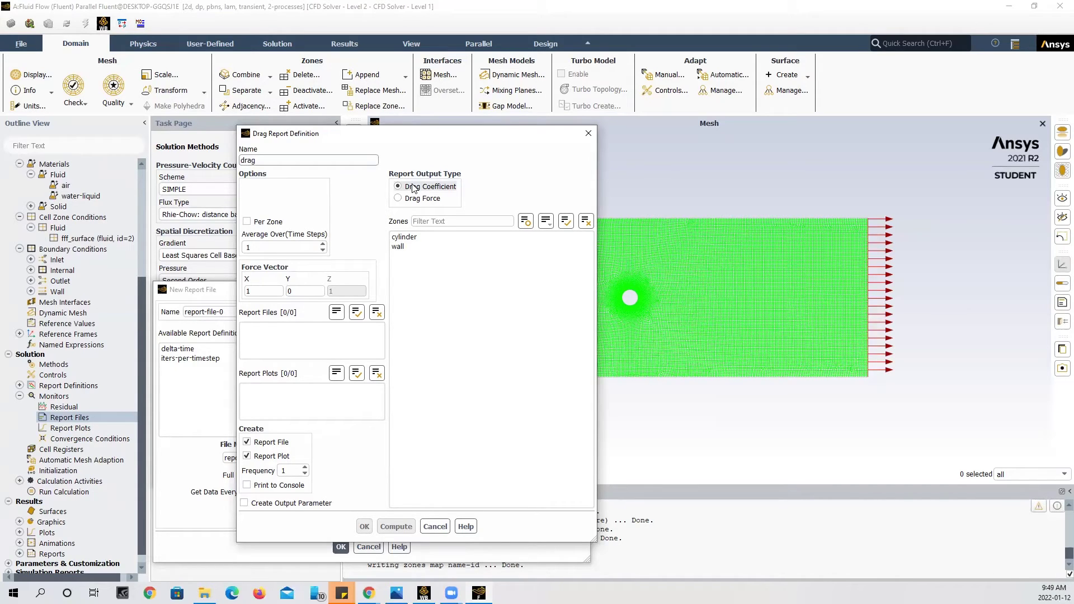
click(426, 237)
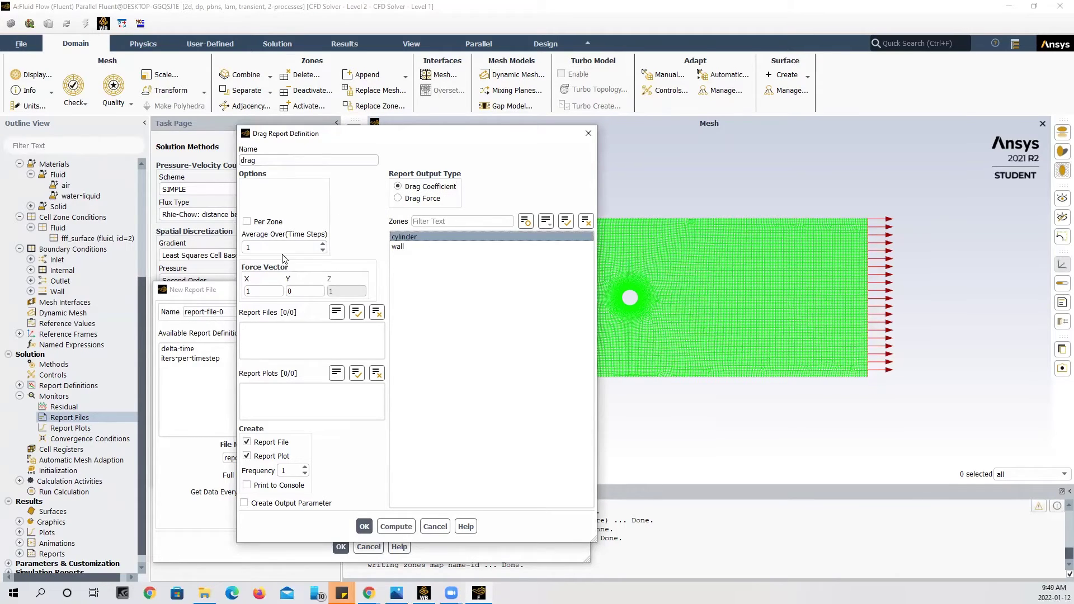
click(289, 291)
click(248, 486)
click(364, 527)
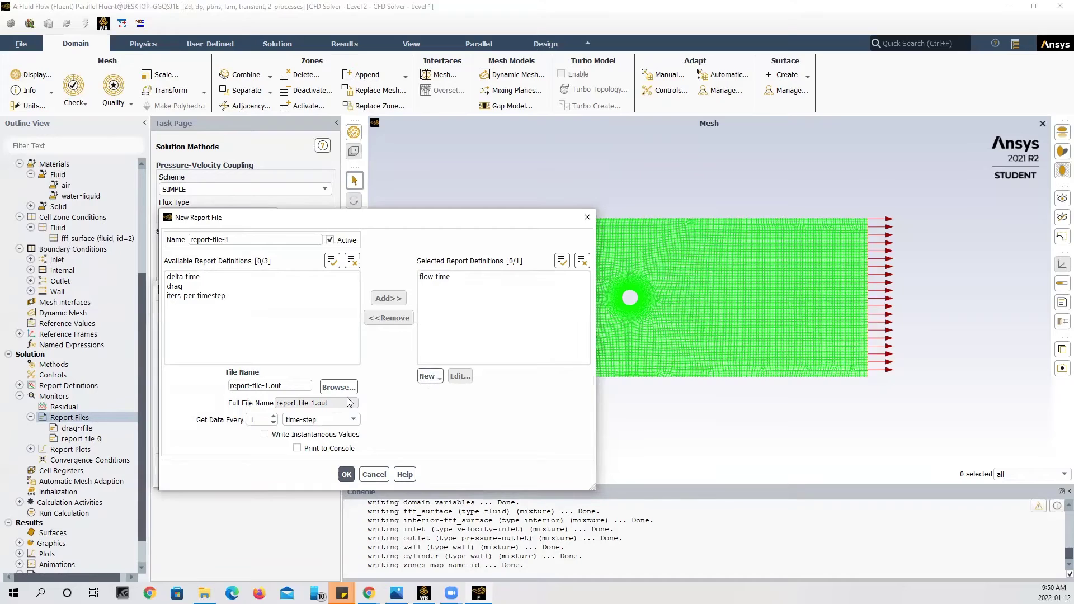
- Add a lift coefficient report named "lift" for the cylinder zone, with printing to the console enabled
click(432, 377)
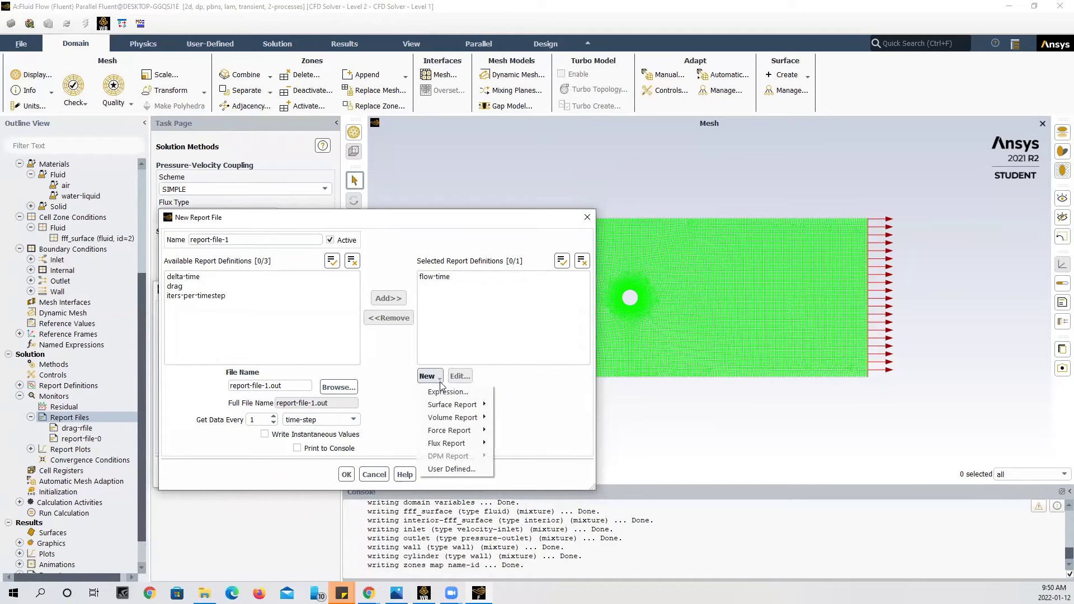
mouse_move(447, 434)
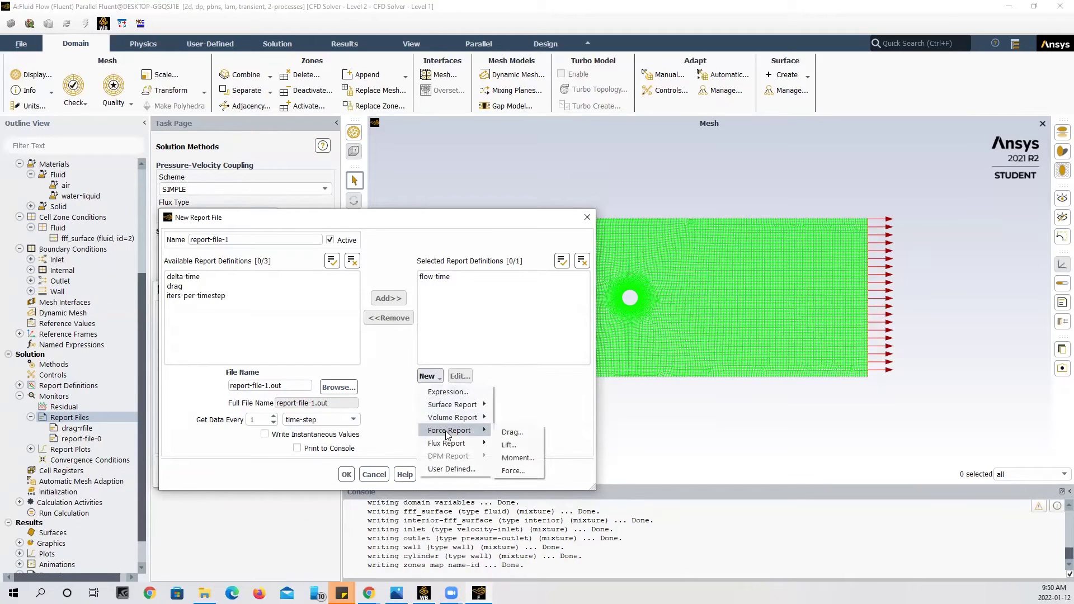
click(506, 444)
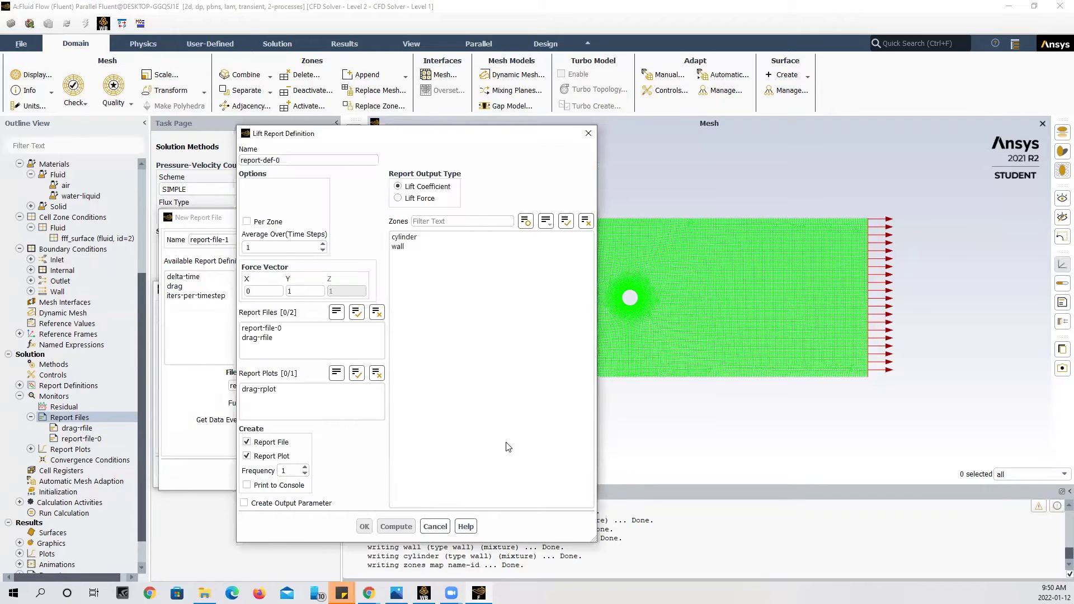
drag(292, 153, 173, 157)
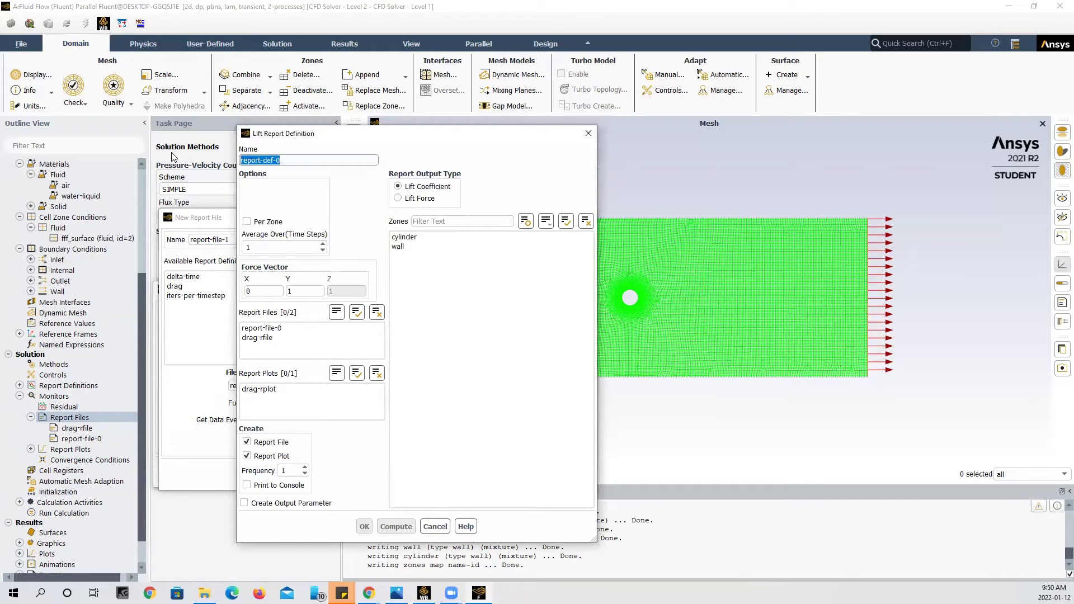
text(lift)
click(407, 237)
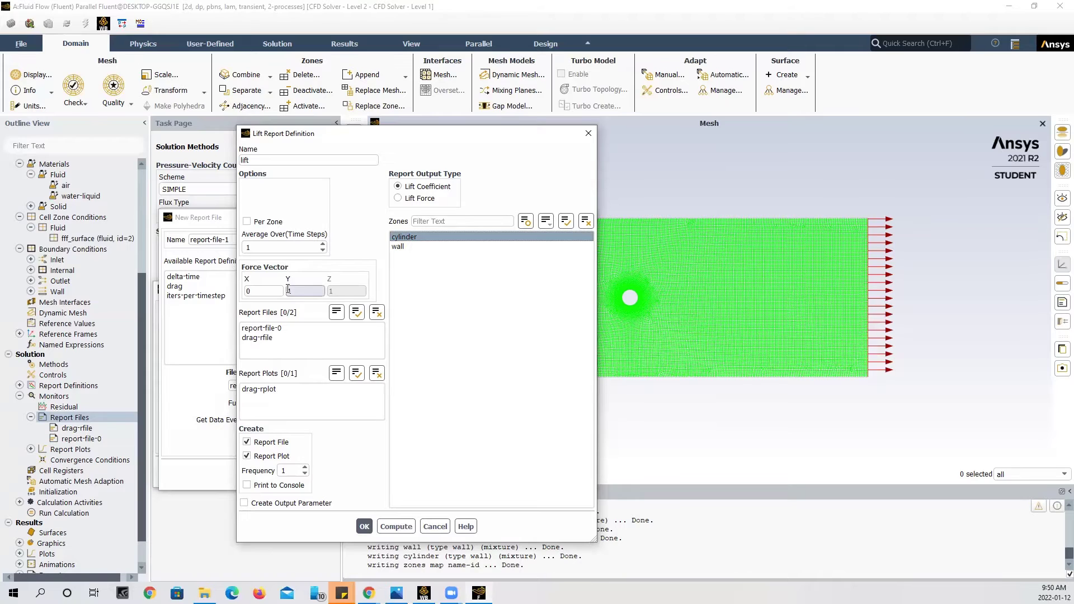
click(247, 485)
click(364, 526)
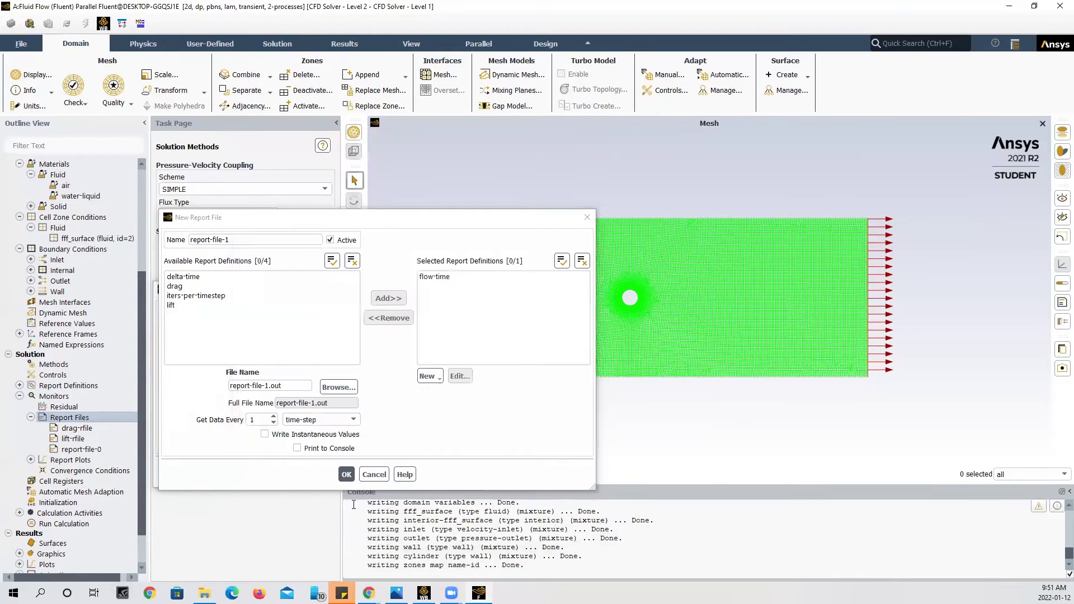
- Accept the new report file, close the report file definitions and check the drag and lift report plots in the outline
click(346, 474)
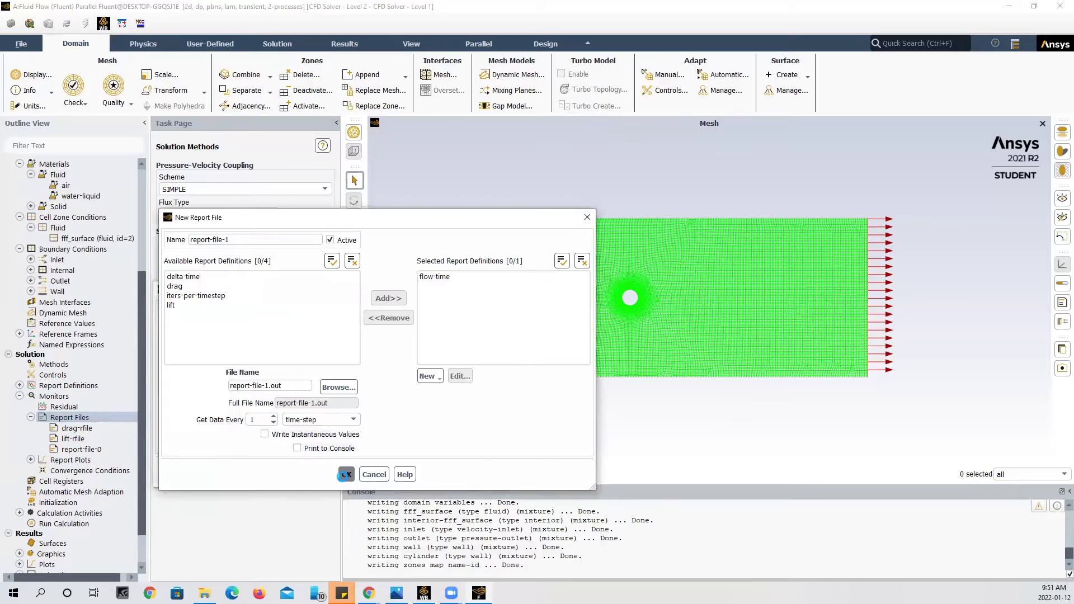
click(303, 471)
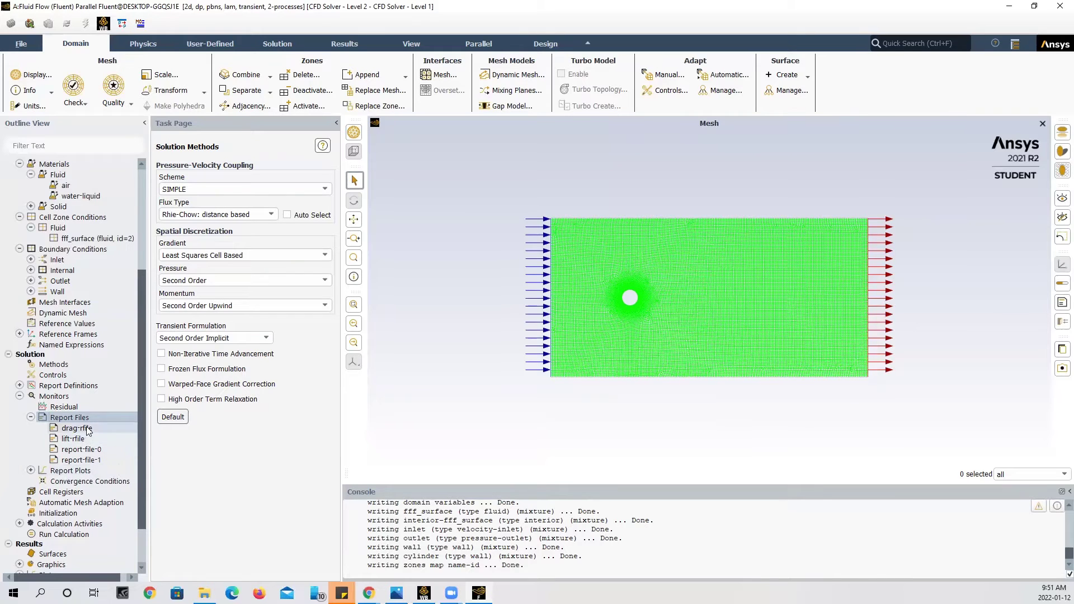
click(31, 470)
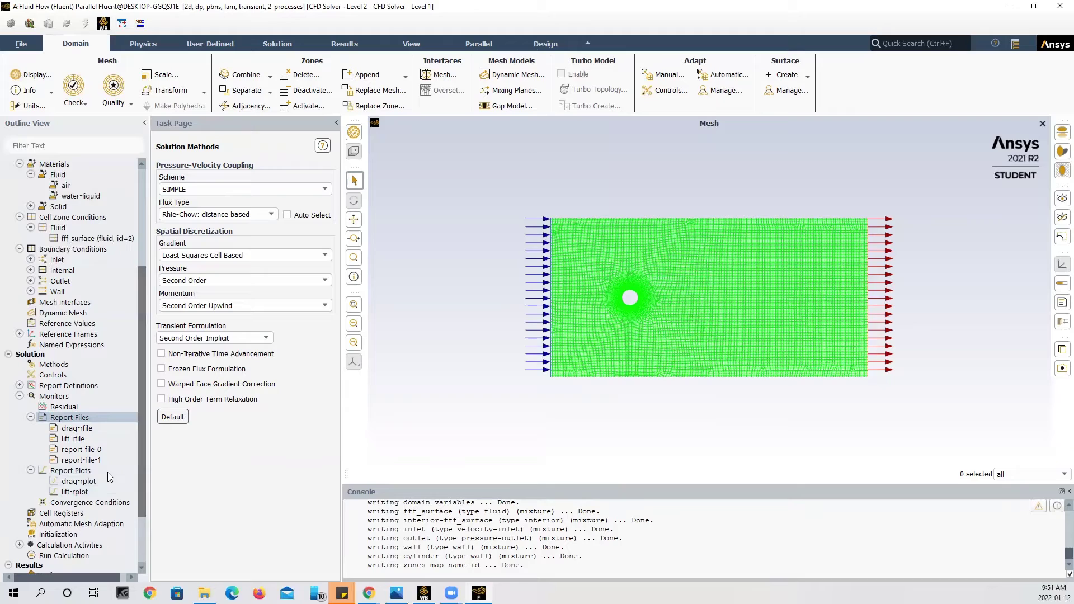
click(31, 471)
click(31, 417)
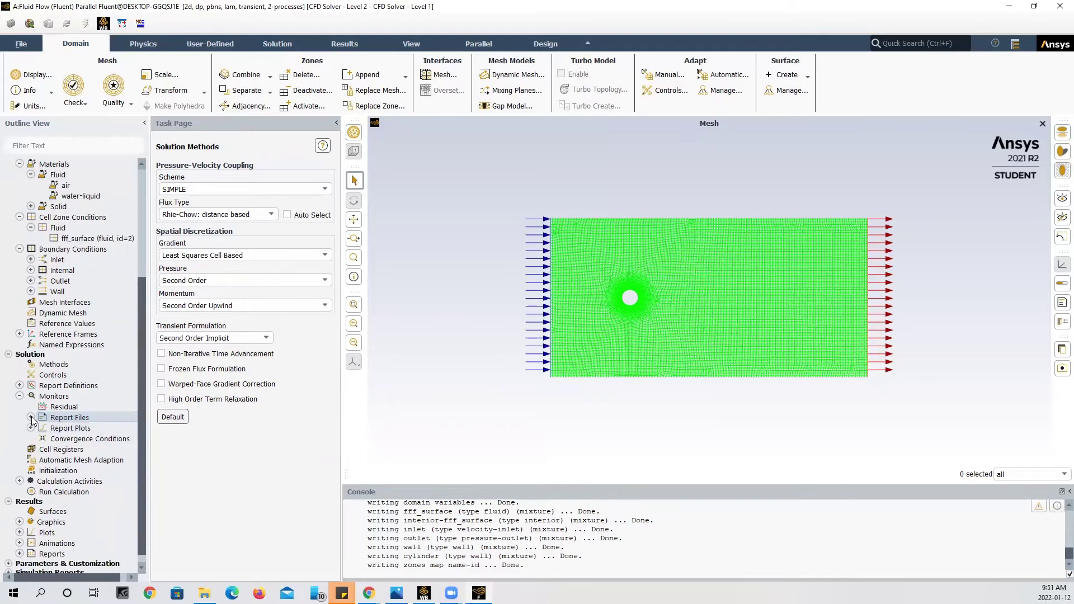
click(31, 417)
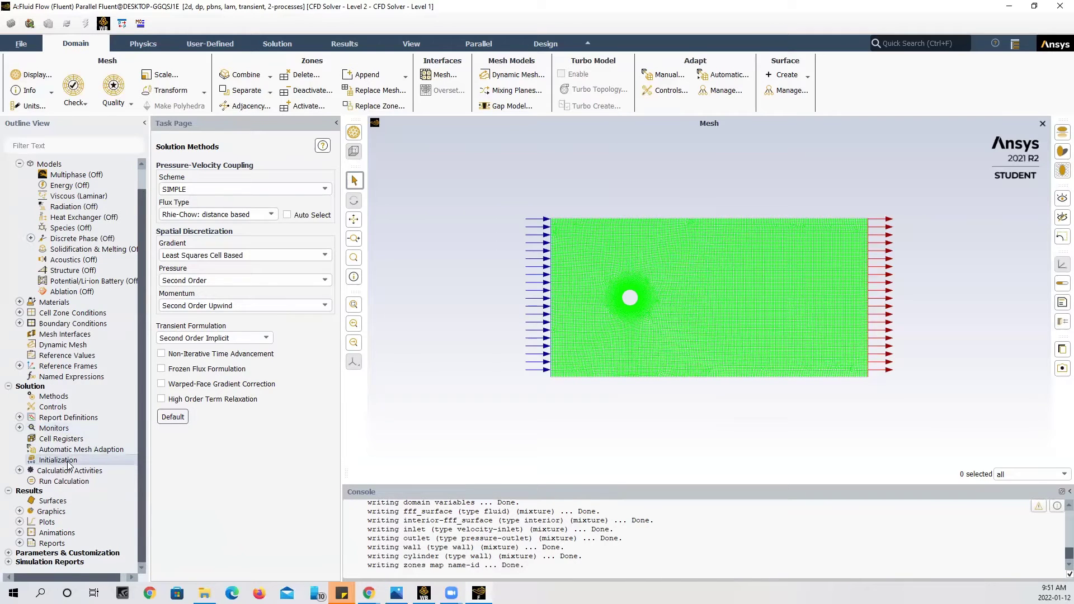
- Initialize the solution with the Hybrid Initialization method
double_click(68, 463)
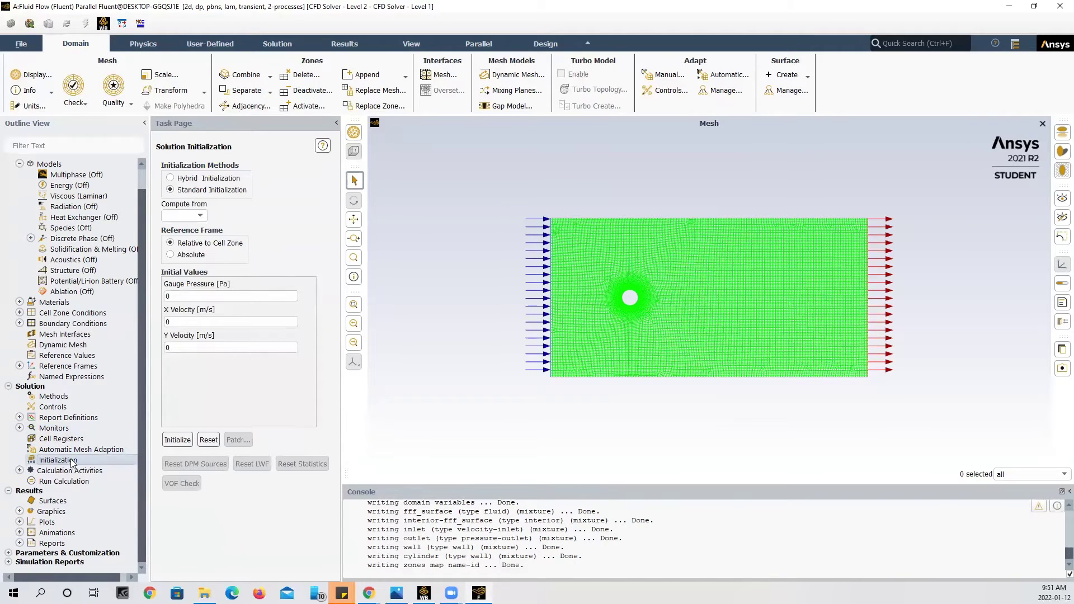
click(170, 179)
click(241, 211)
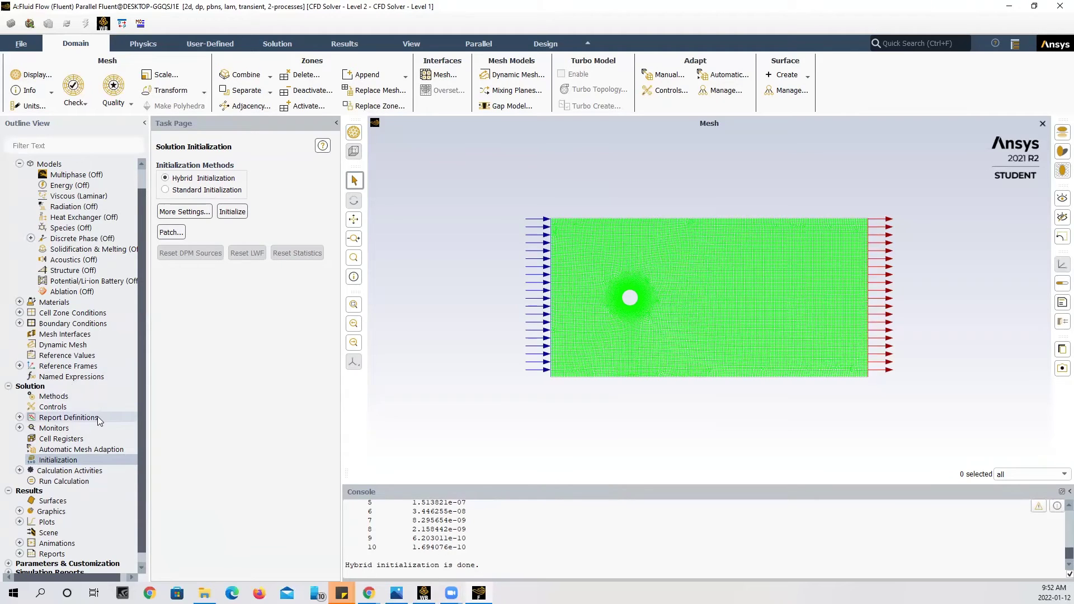
- Set the calculation activities to autosave every 1 time step
double_click(97, 471)
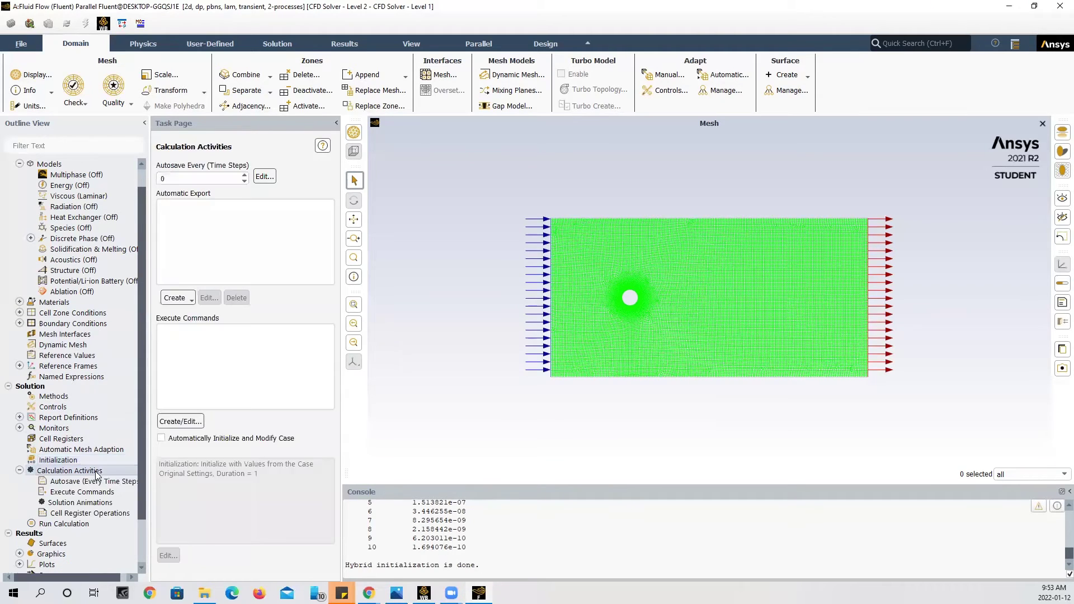
click(187, 181)
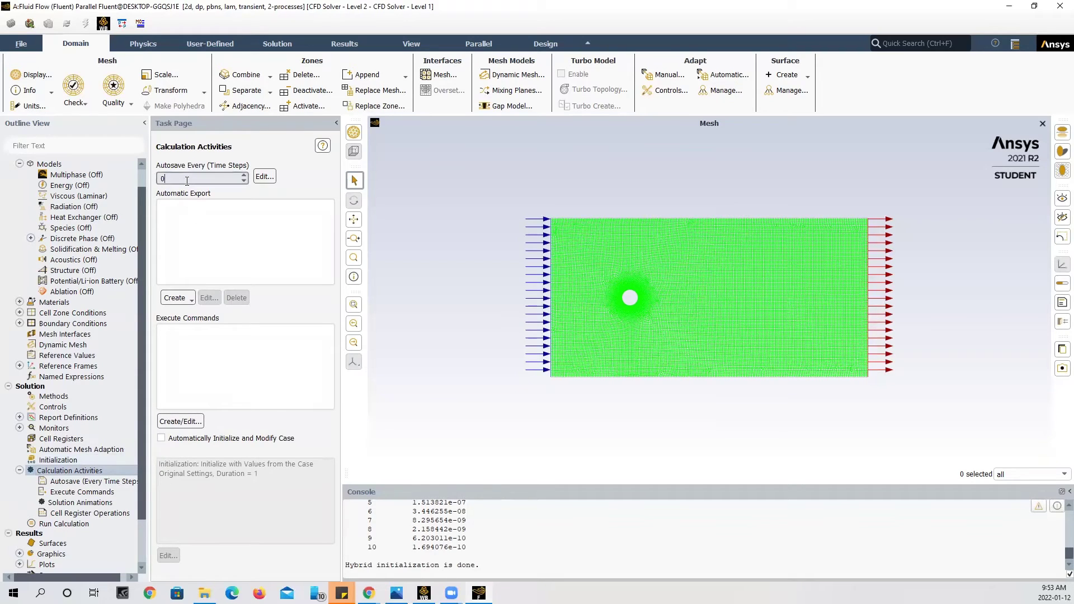
key(BackSpace)
text(1)
- Set the run calculation parameters to a time step size of 250 s, 4000 time steps and 40 maximum iterations per time step
scroll(62, 459, down, 3)
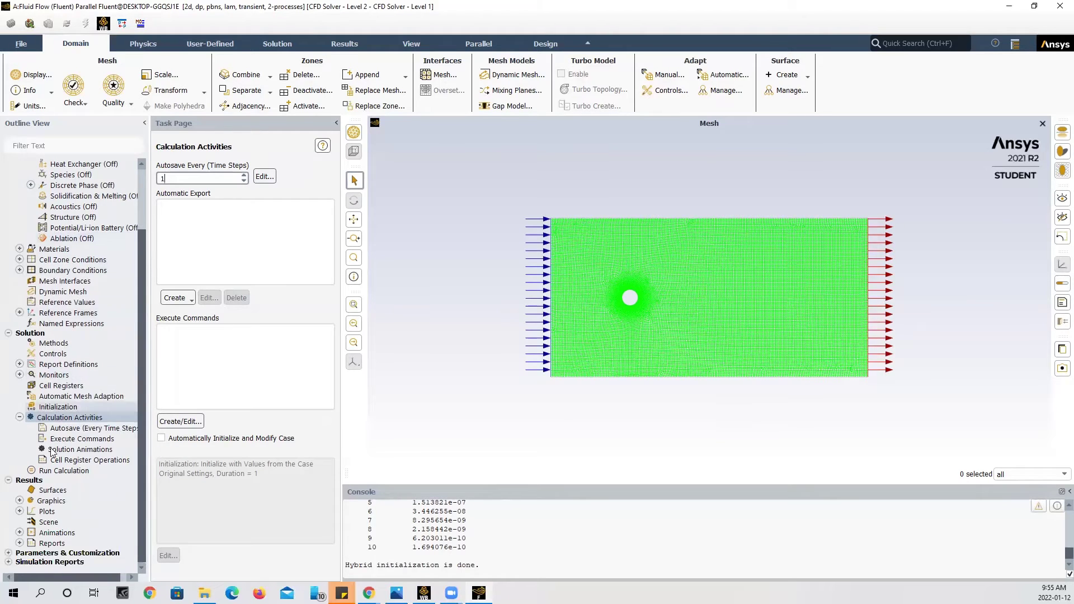
double_click(50, 472)
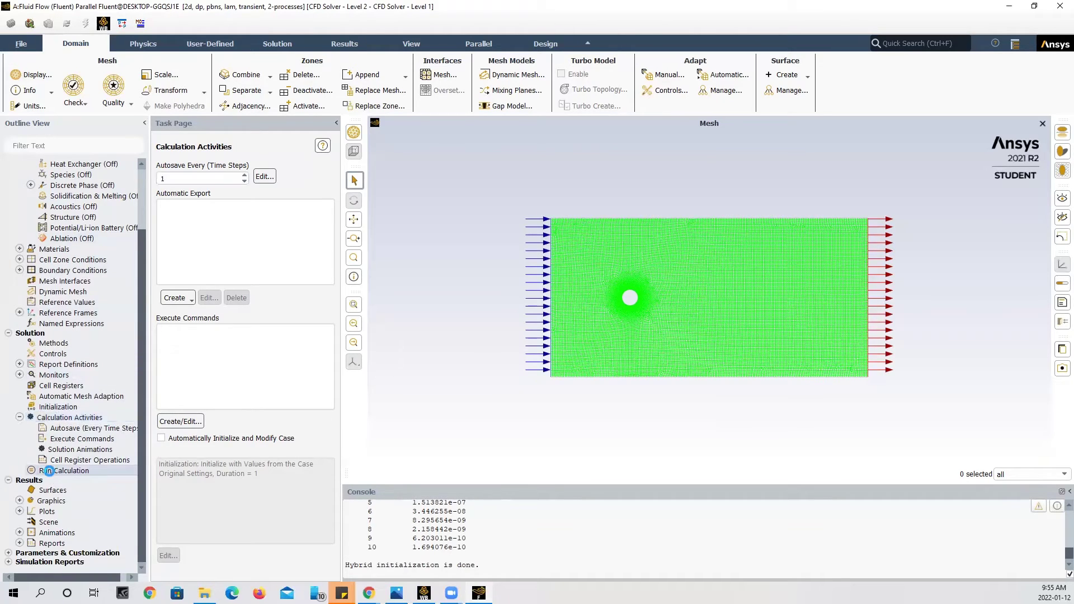
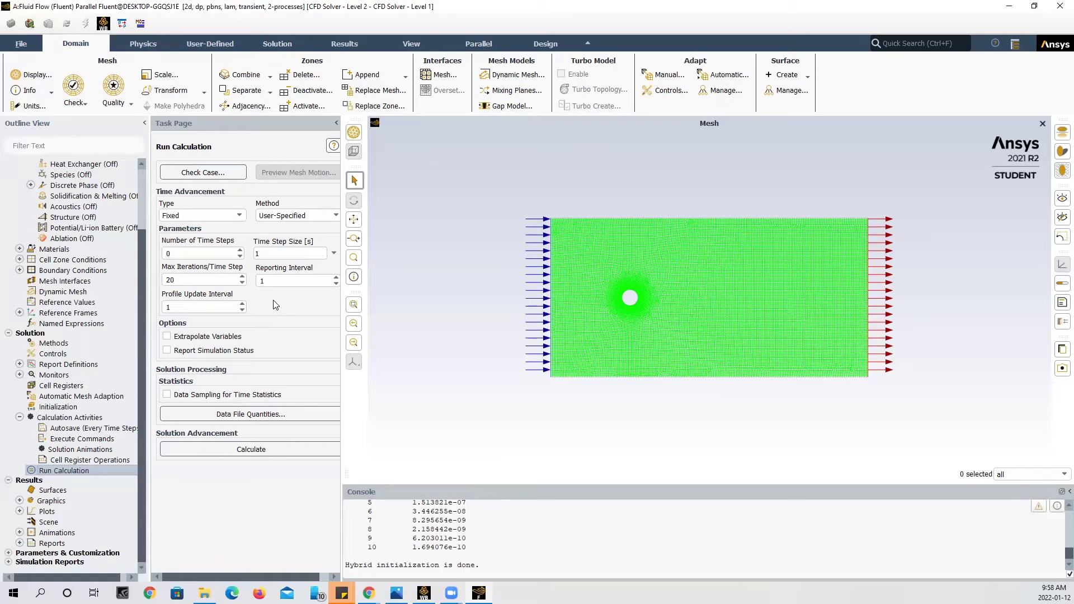
click(287, 253)
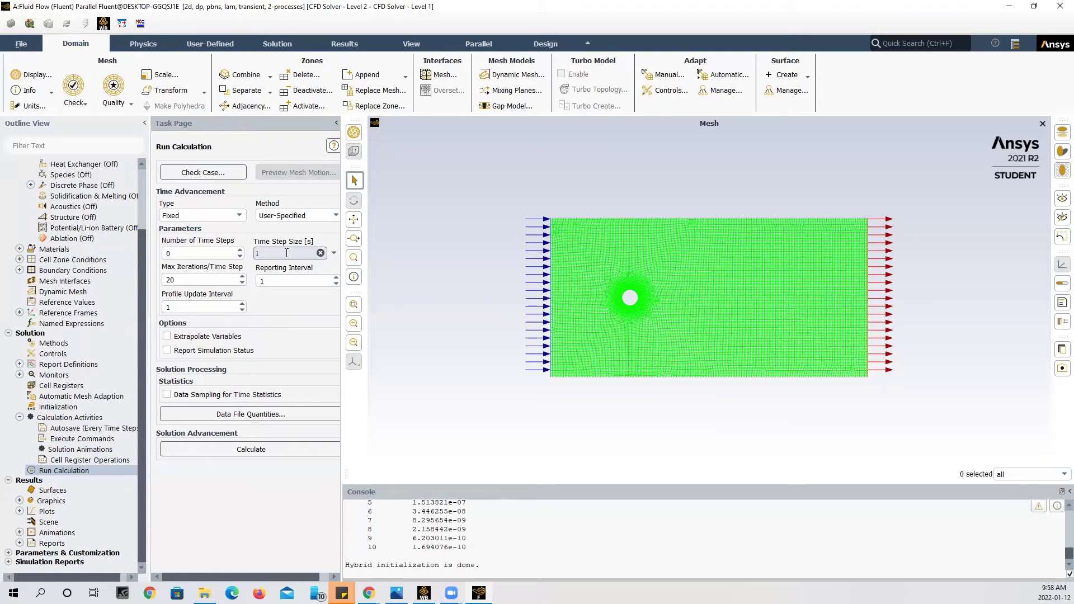
key(BackSpace)
text(250)
click(212, 254)
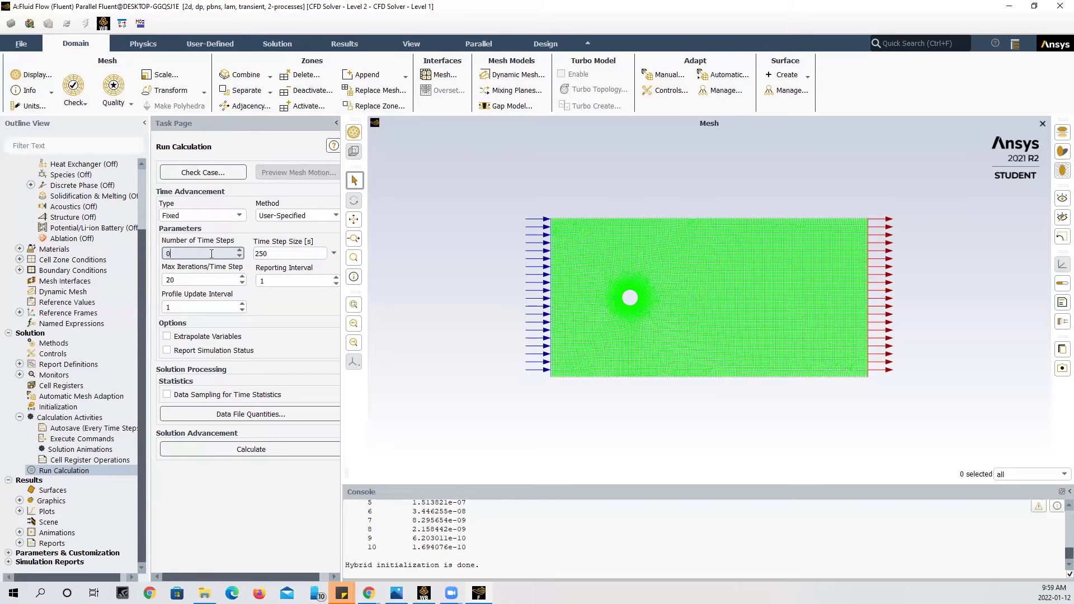
key(BackSpace)
text(4000)
click(194, 279)
key(BackSpace)
key(BackSpace)
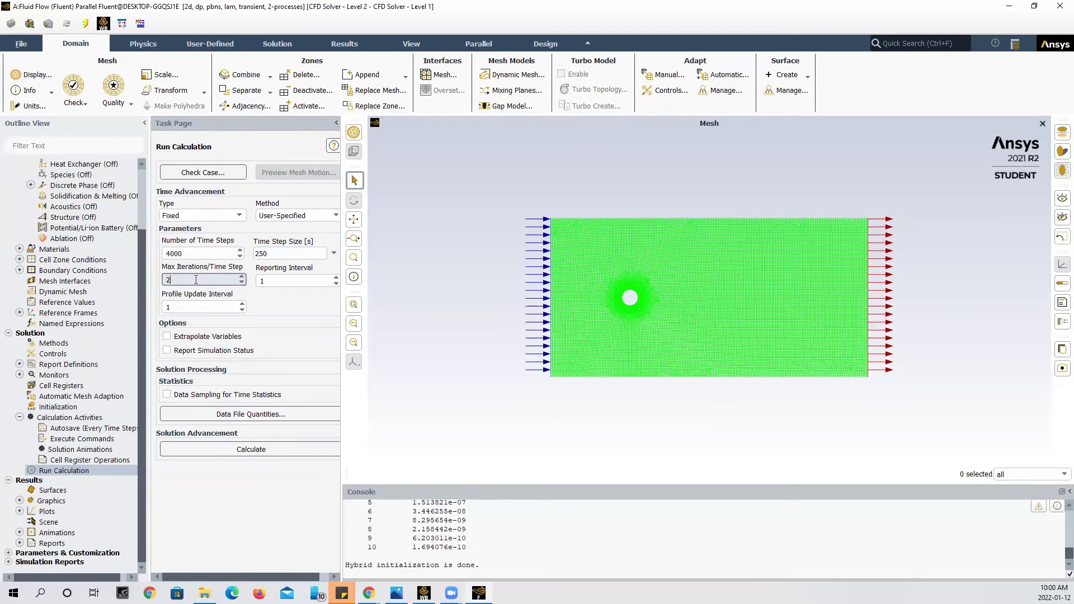
text(40)
- Start the calculation and display the drag coefficient plot while it runs
click(239, 449)
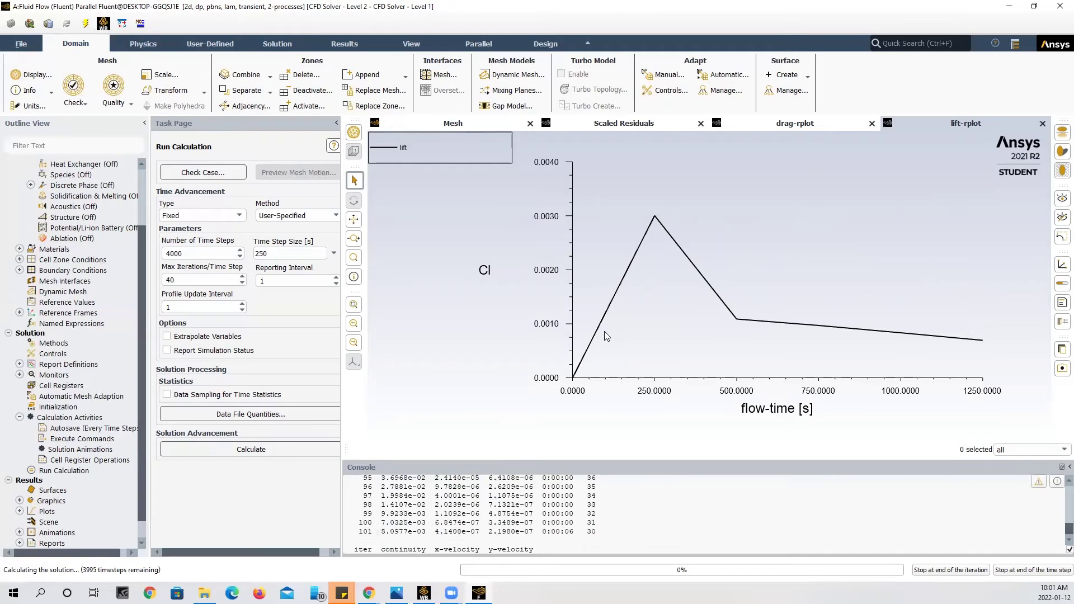
click(822, 123)
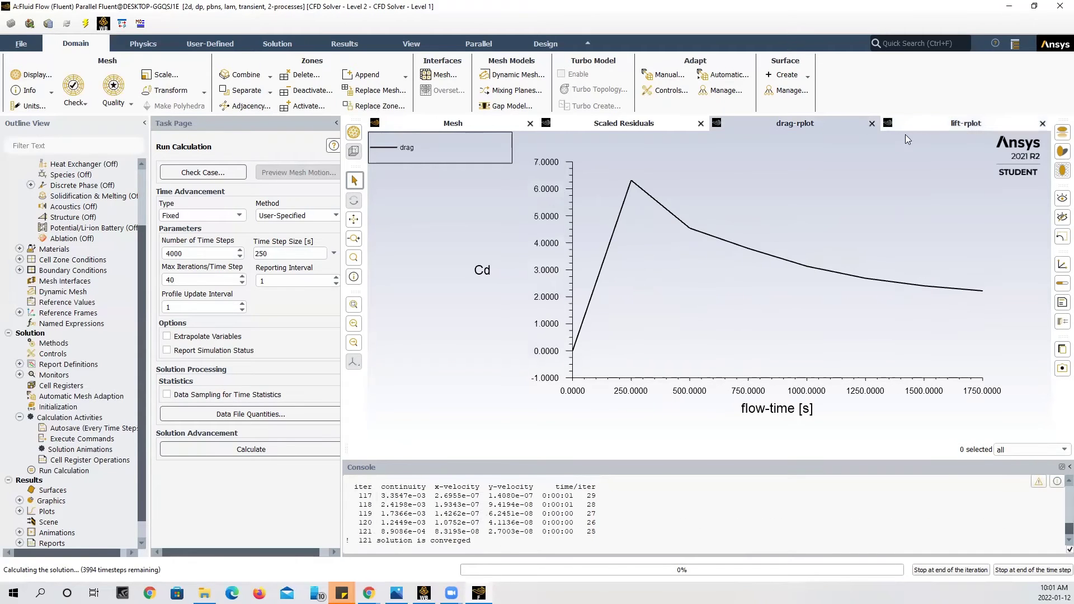
- Acknowledge the completed calculation and examine the lift and drag coefficient plots over flow time
click(939, 125)
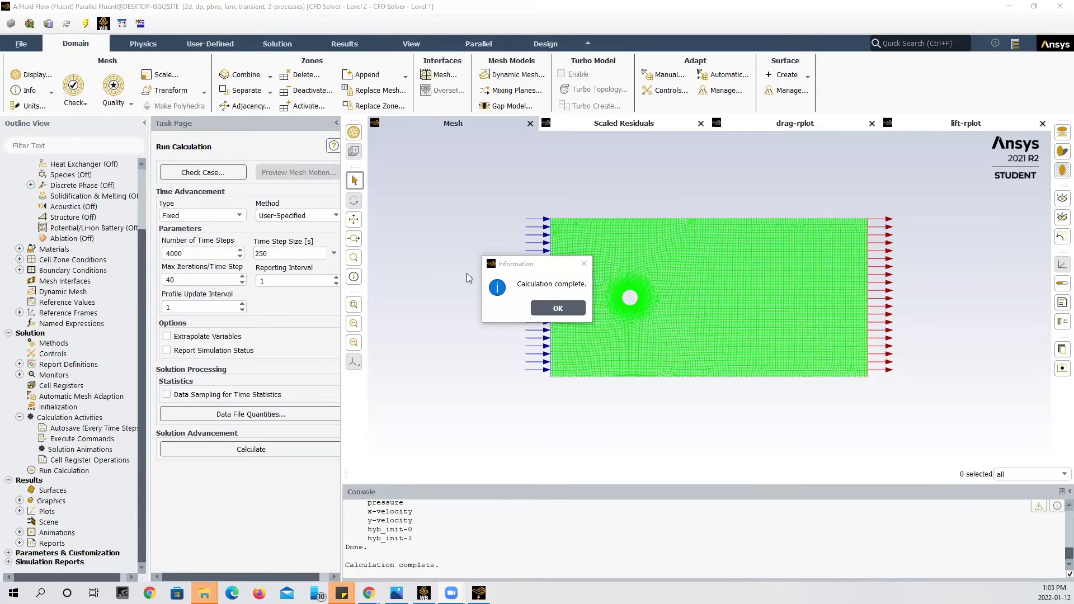
click(540, 307)
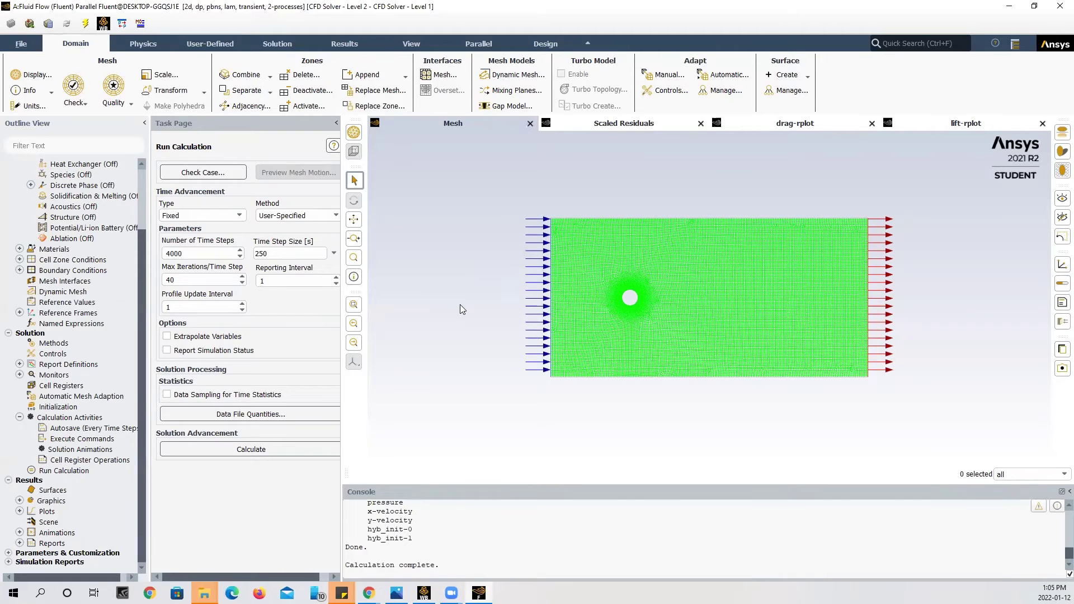
click(927, 122)
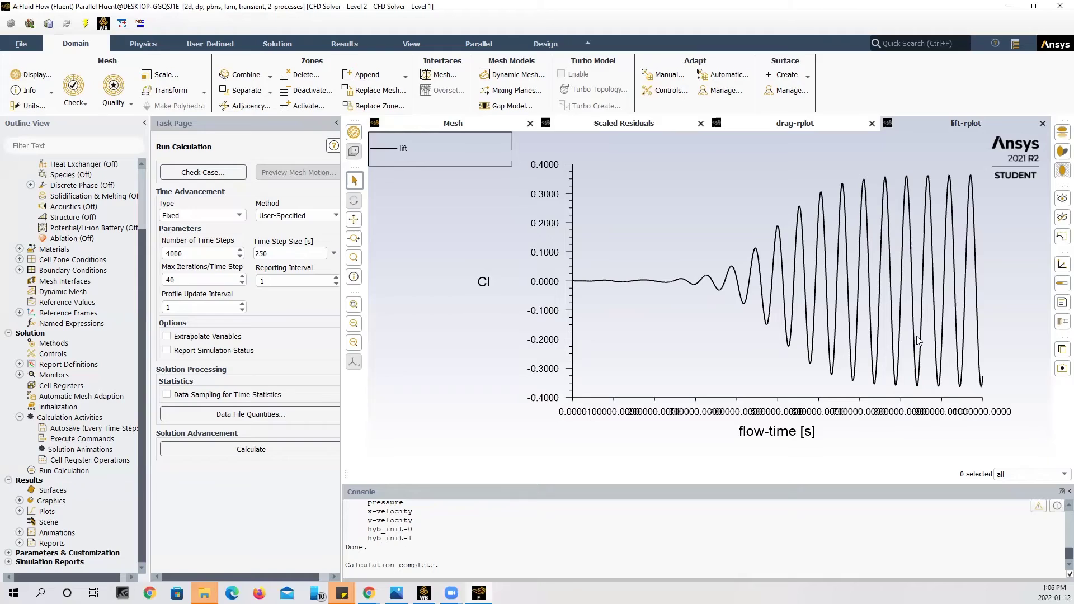
click(794, 126)
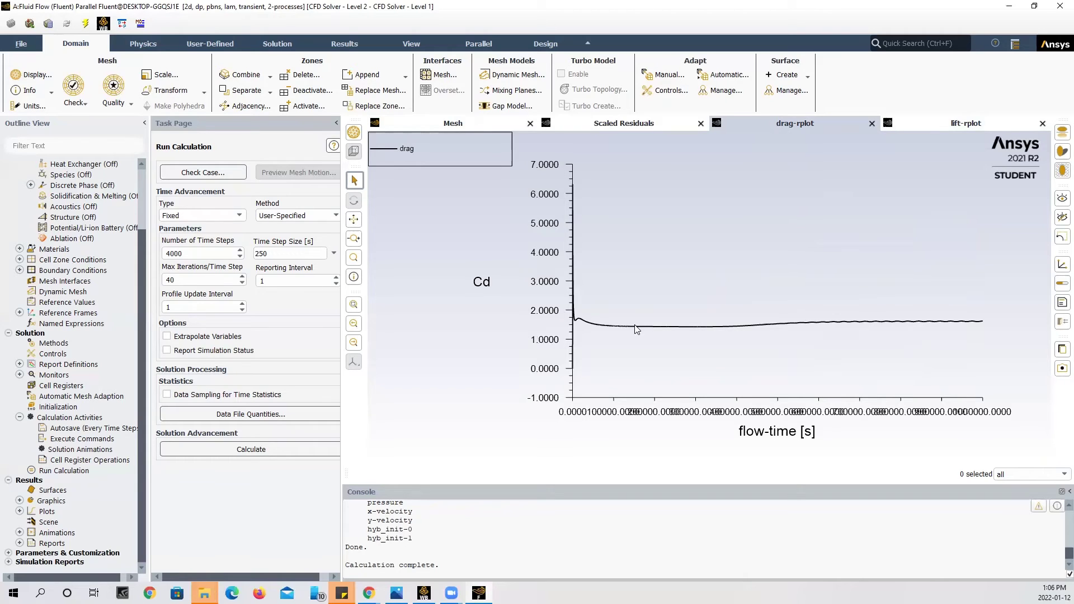
click(978, 123)
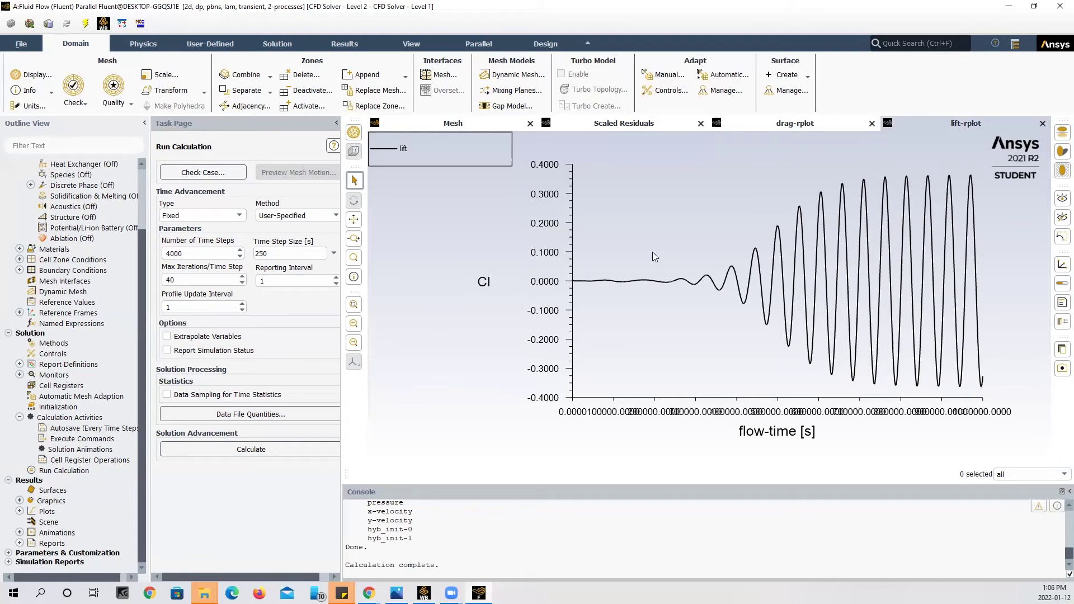
click(788, 126)
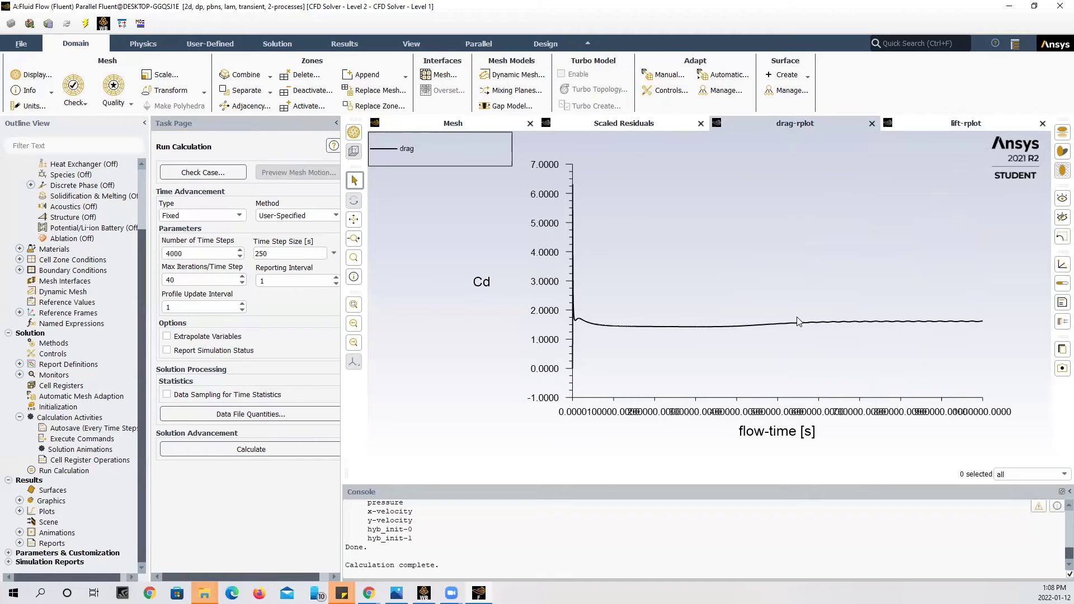
click(956, 126)
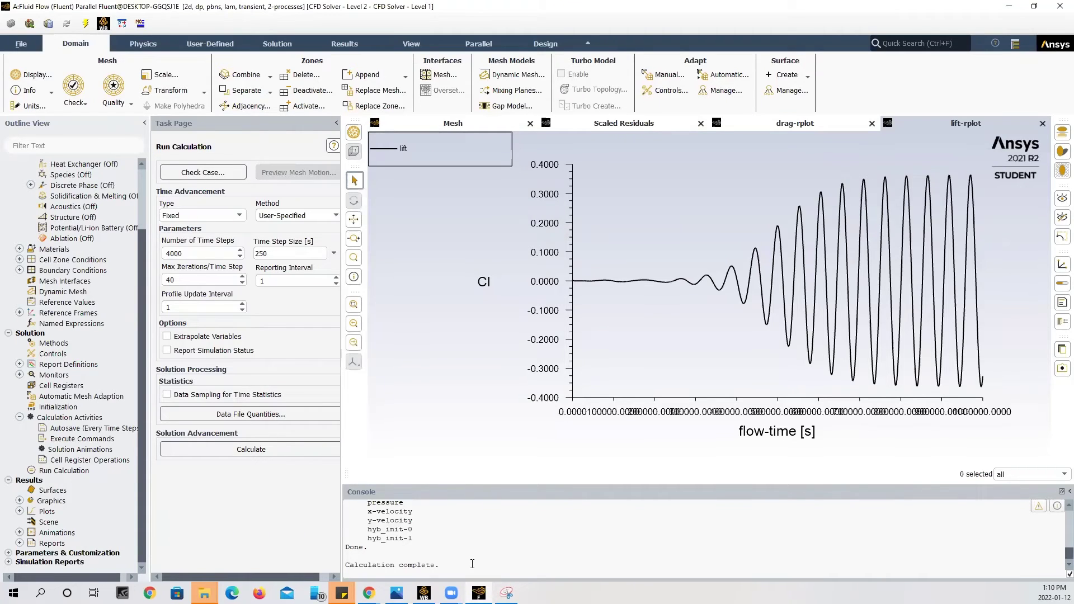
- Quit Fluent, switch to the results in CFD-Post and view the domain face-on in the XY plane
click(1060, 6)
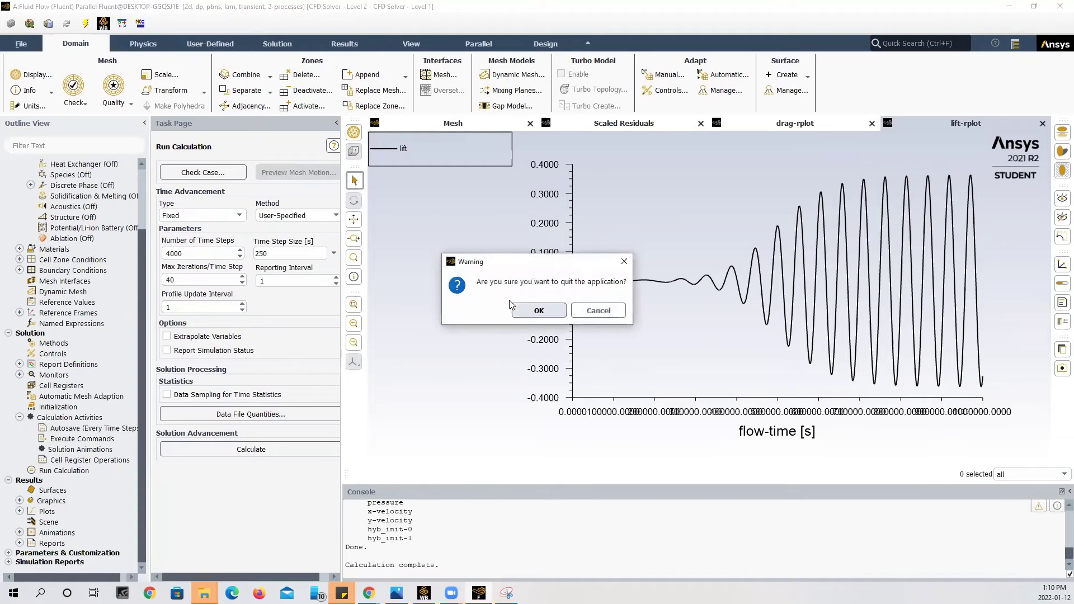
click(539, 311)
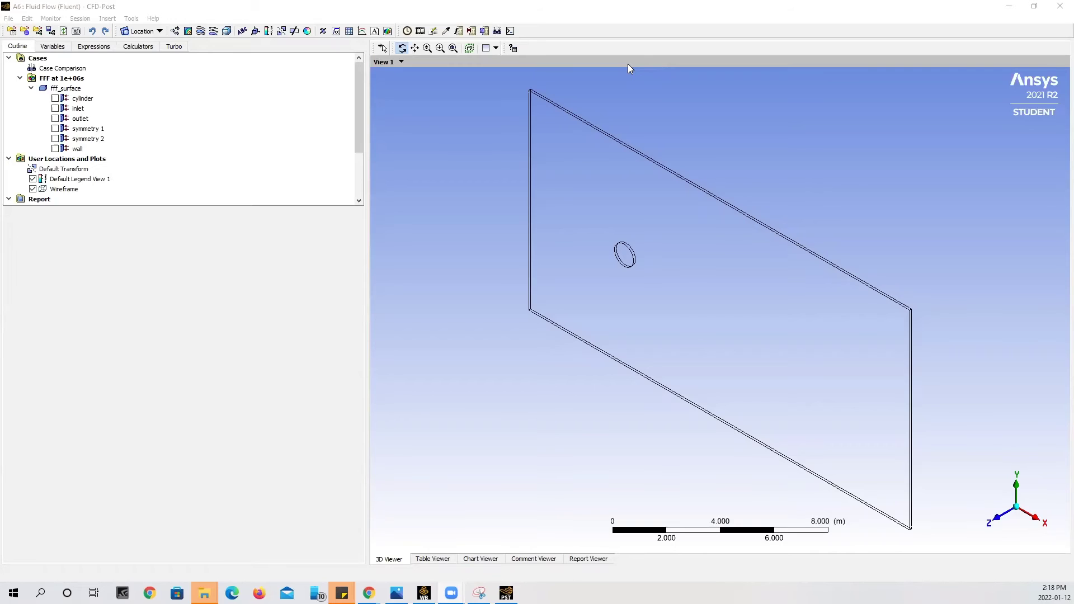
click(987, 516)
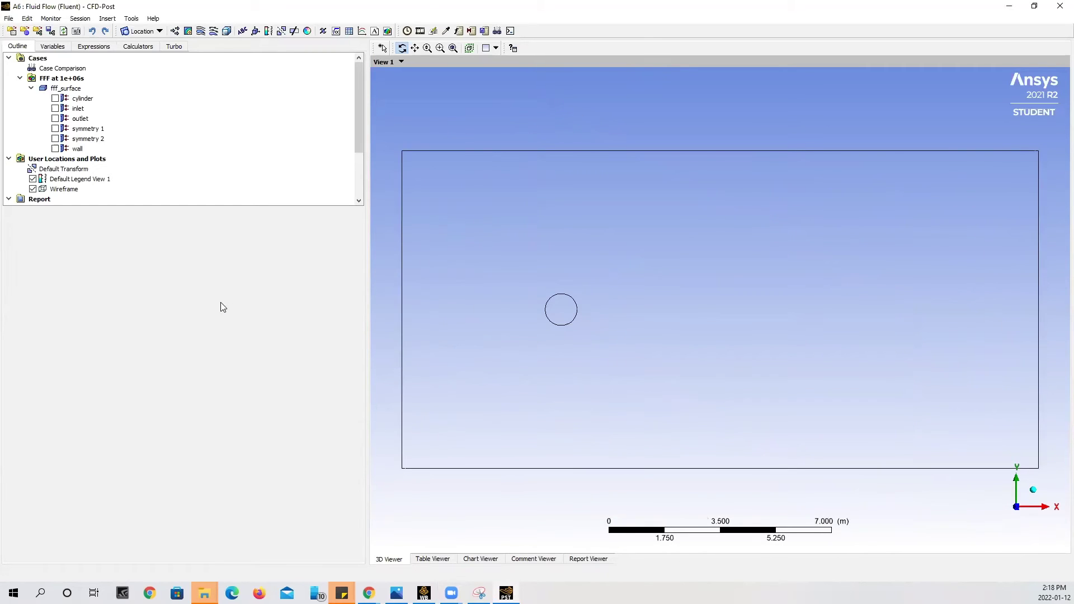
- Insert a contour plot named Contour 1 on the fff_surface domain at the symmetry 1 location
click(188, 31)
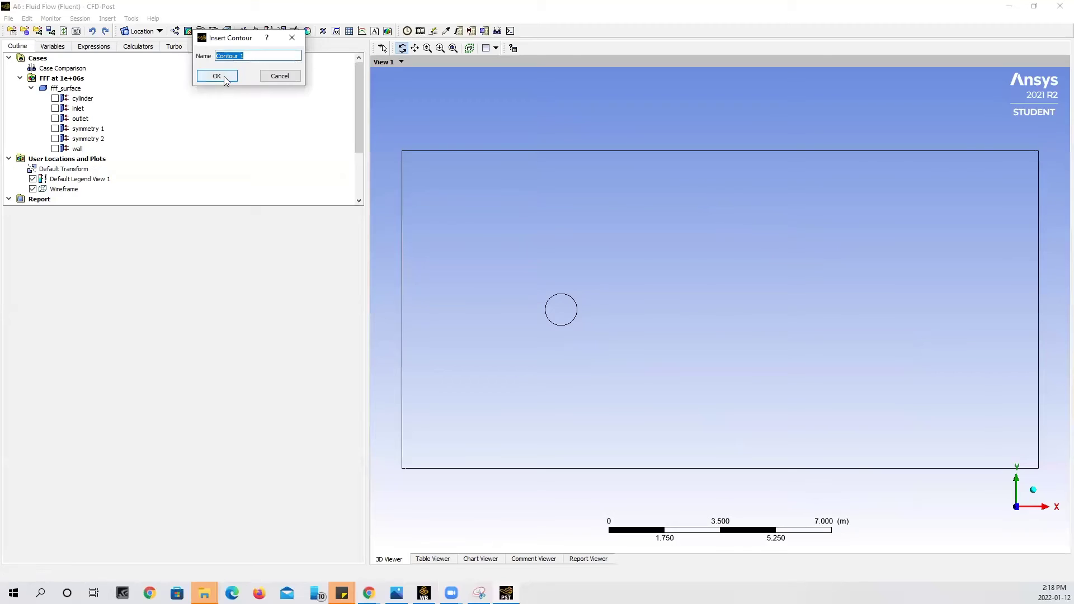
click(231, 76)
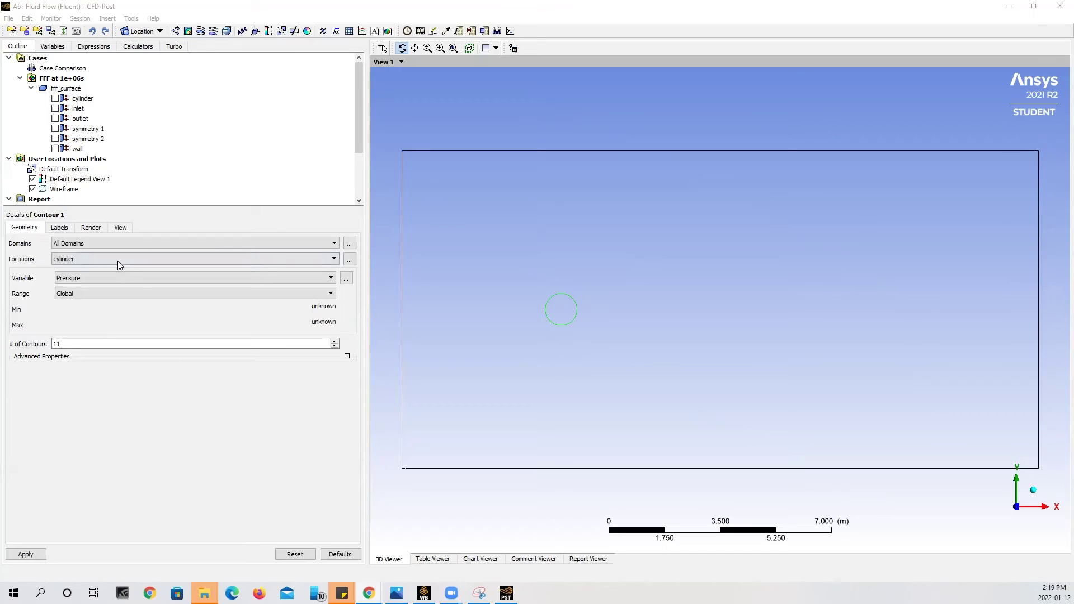
click(121, 245)
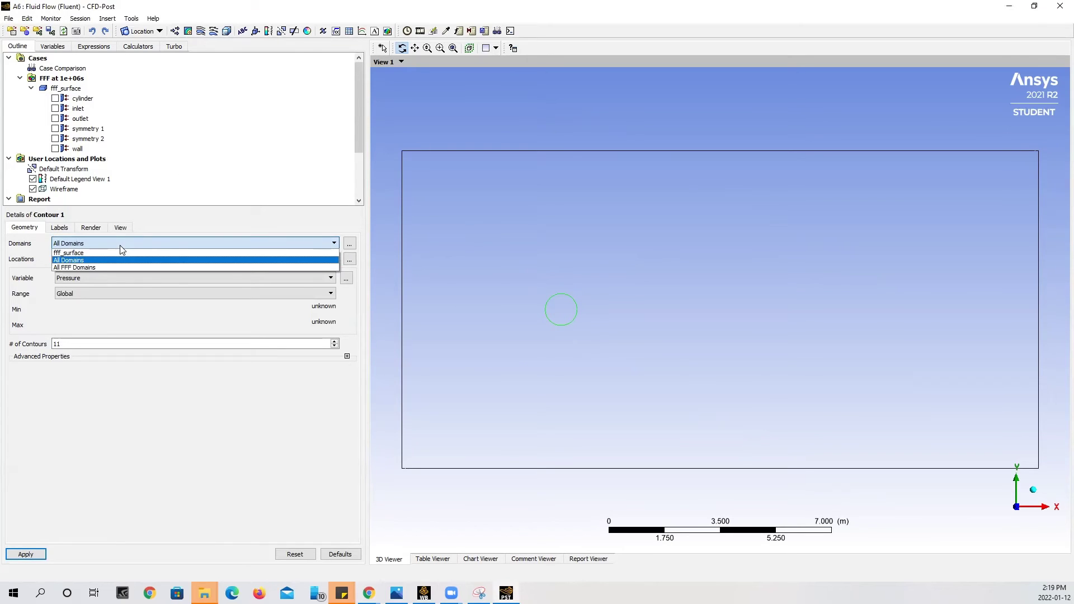
click(109, 253)
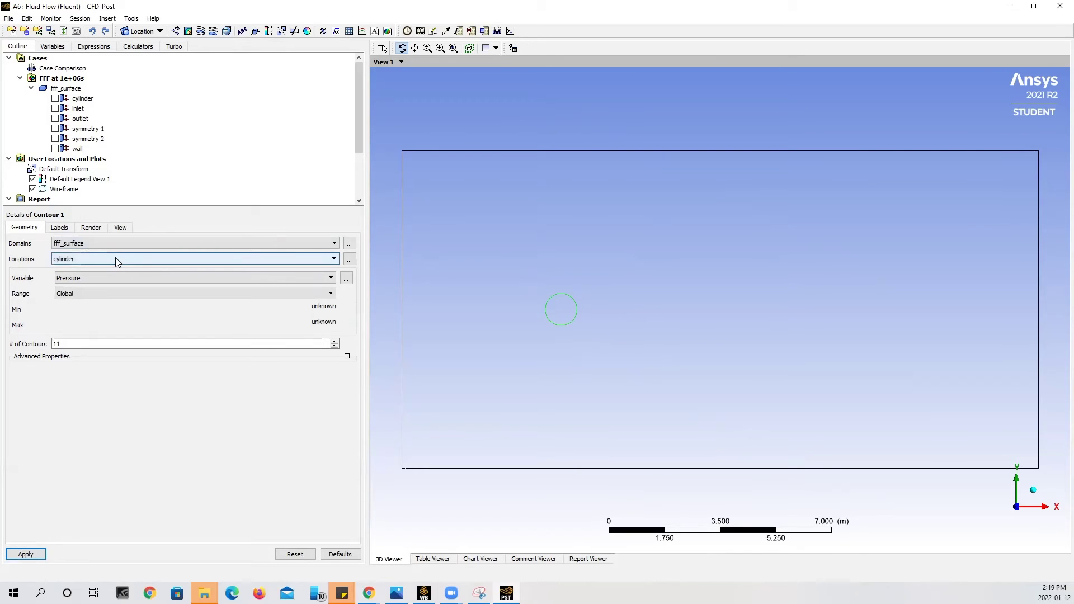
click(90, 261)
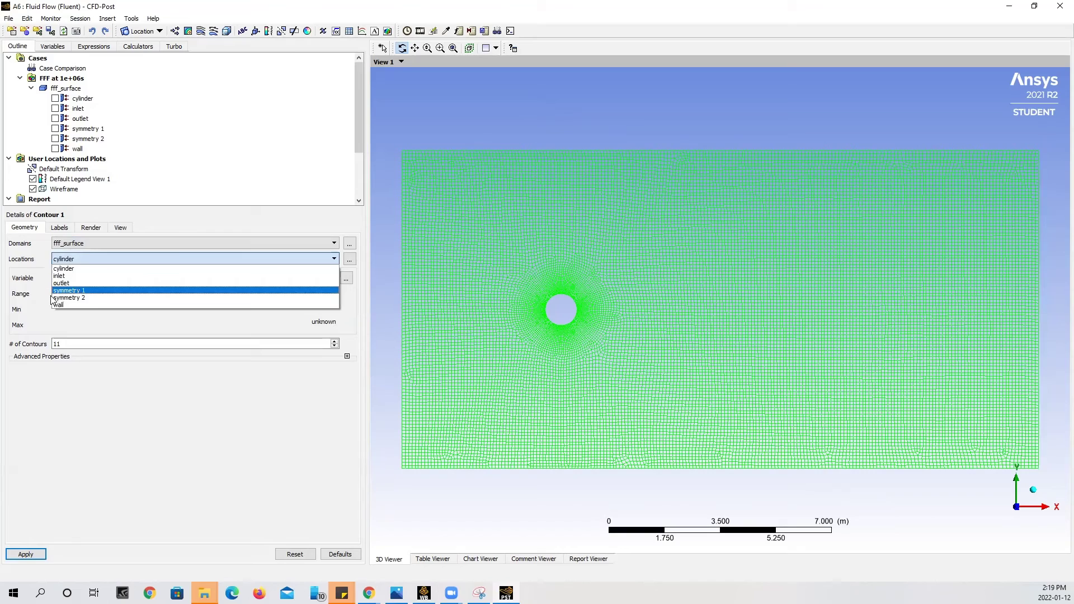
click(79, 290)
click(73, 279)
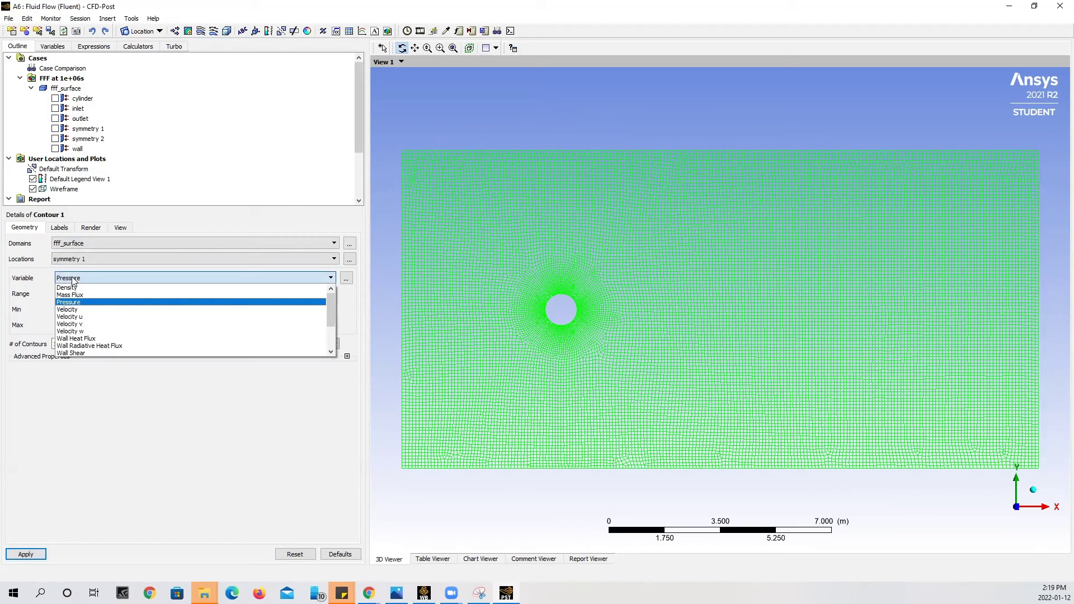
click(81, 317)
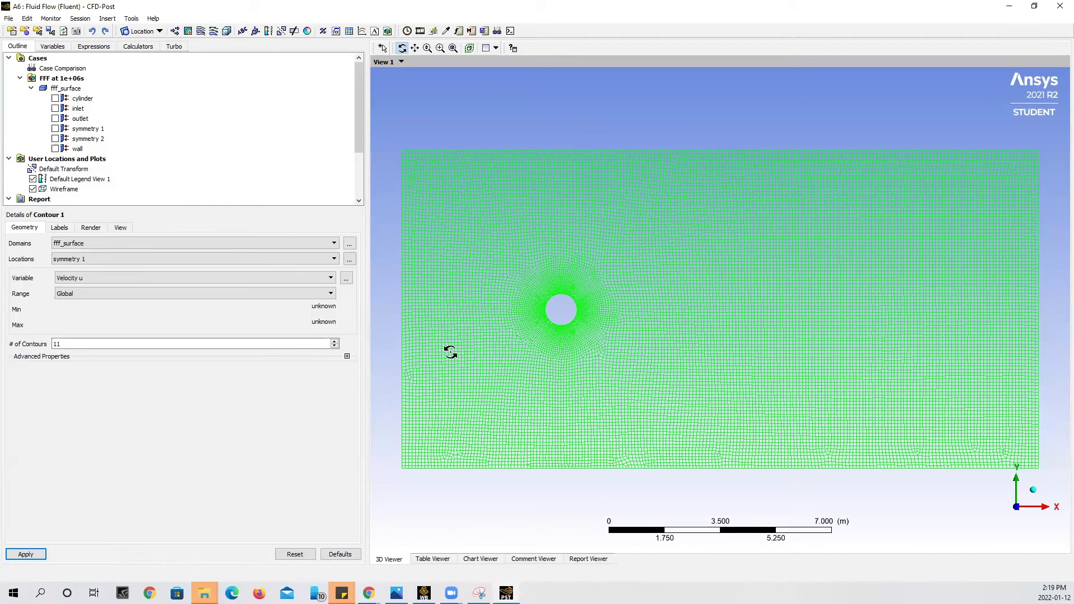
click(259, 278)
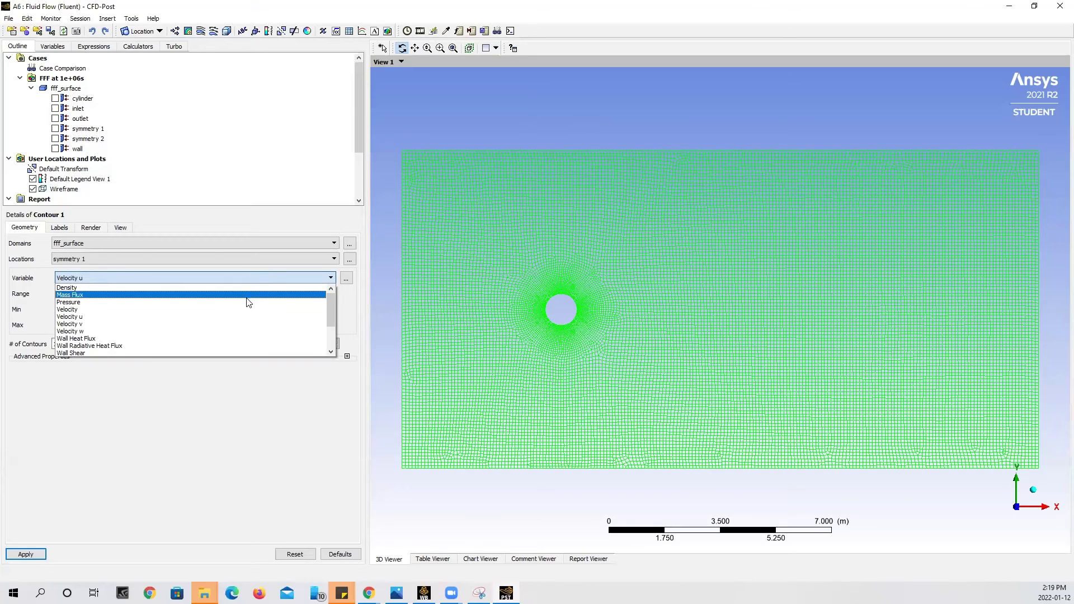
scroll(249, 302, down, 2)
scroll(249, 302, up, 2)
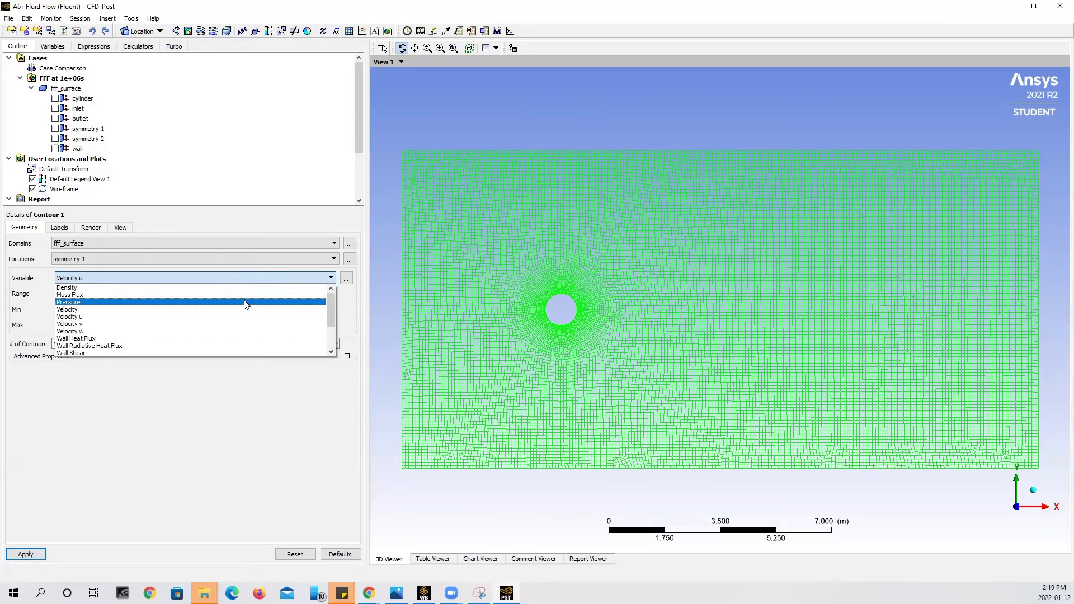
click(158, 302)
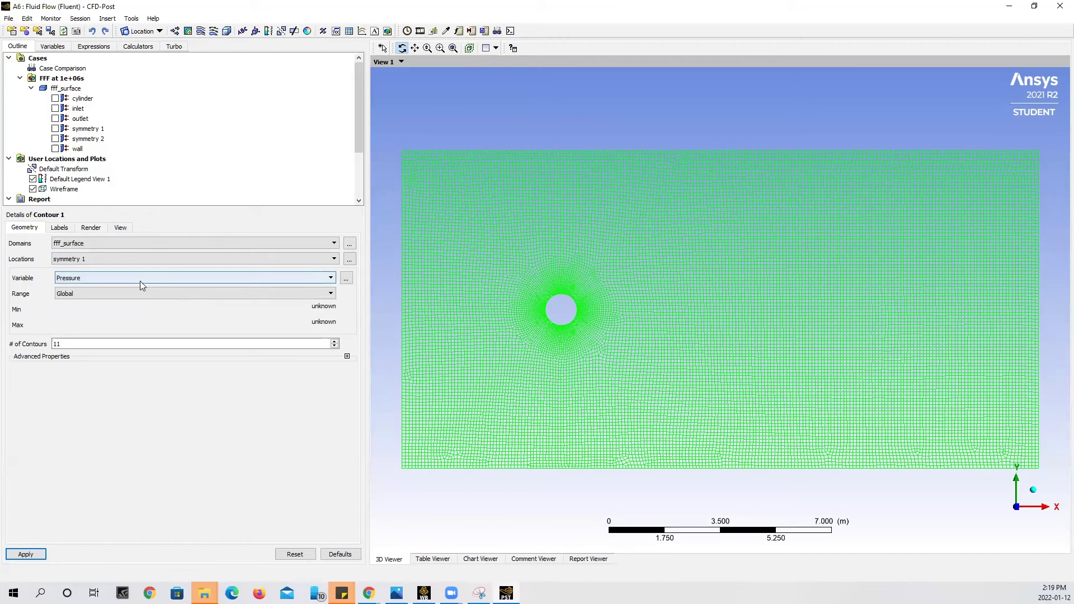
click(117, 277)
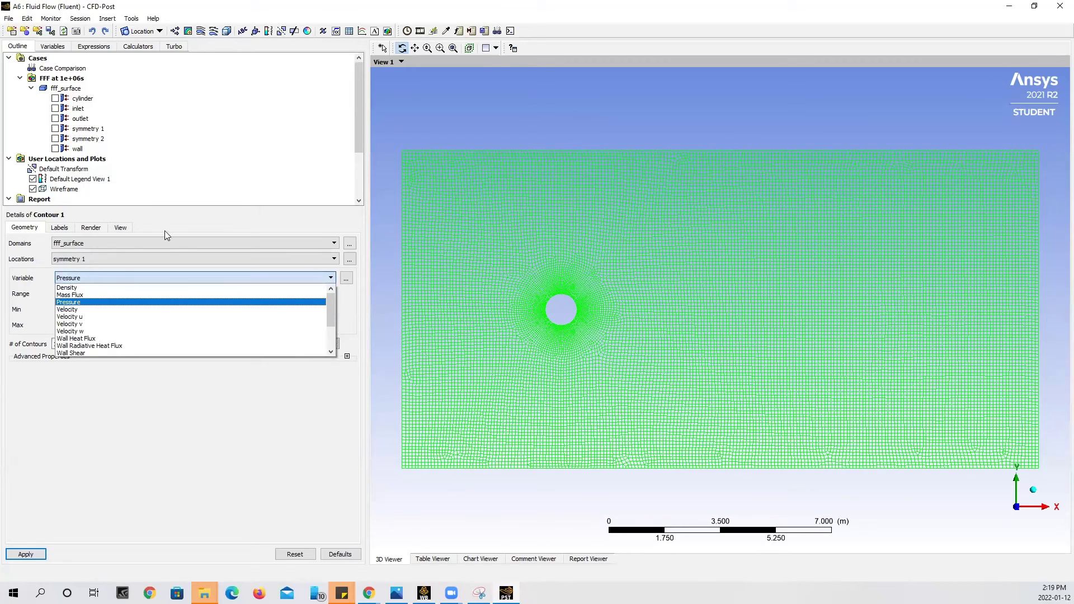
click(153, 302)
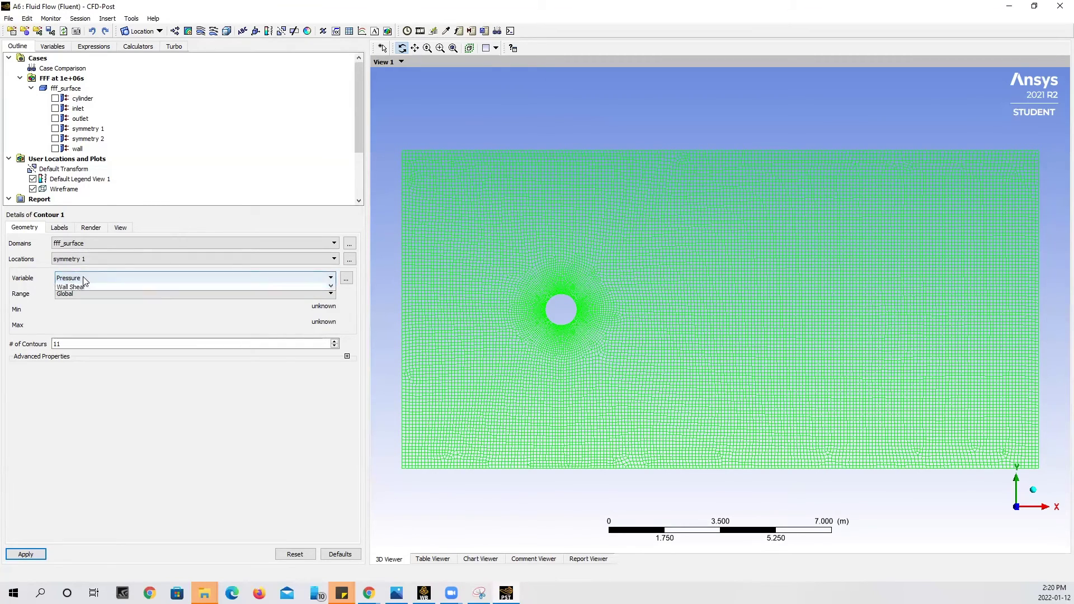
- Plot the Velocity u variable with 100 contours and hide the wireframe
click(82, 277)
click(88, 317)
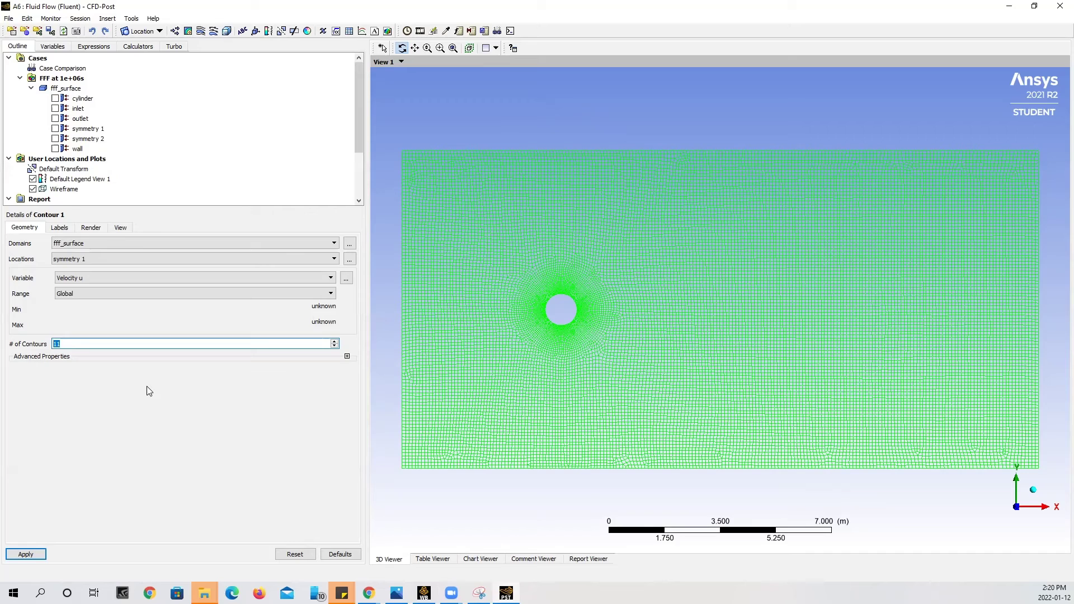
text(100)
click(25, 554)
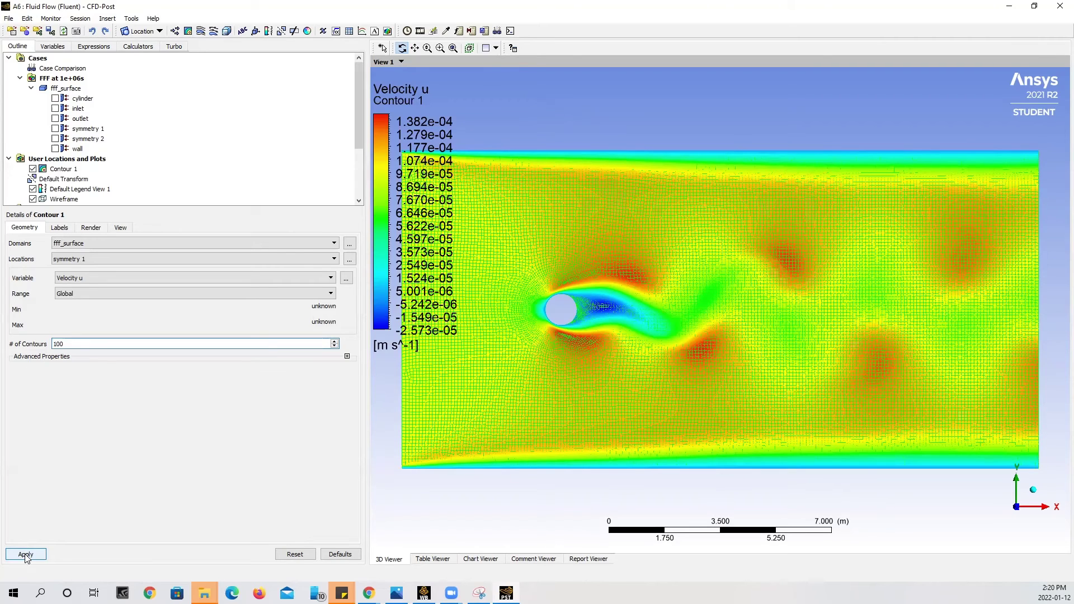
scroll(39, 167, down, 3)
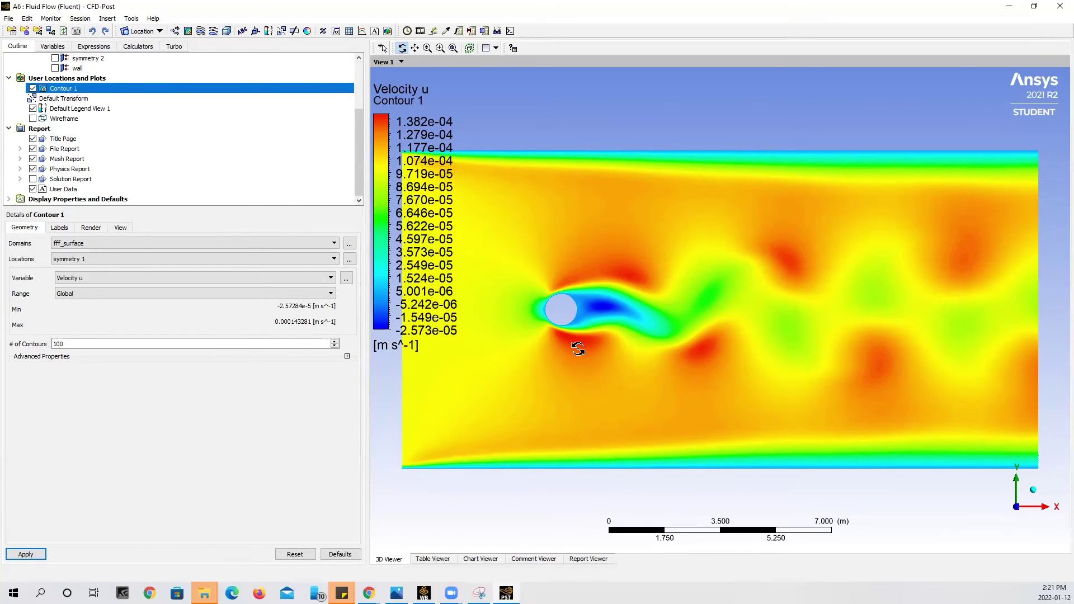
- Increase the number of contours in Contour 1 to 200 and apply the change
key(alt+Tab)
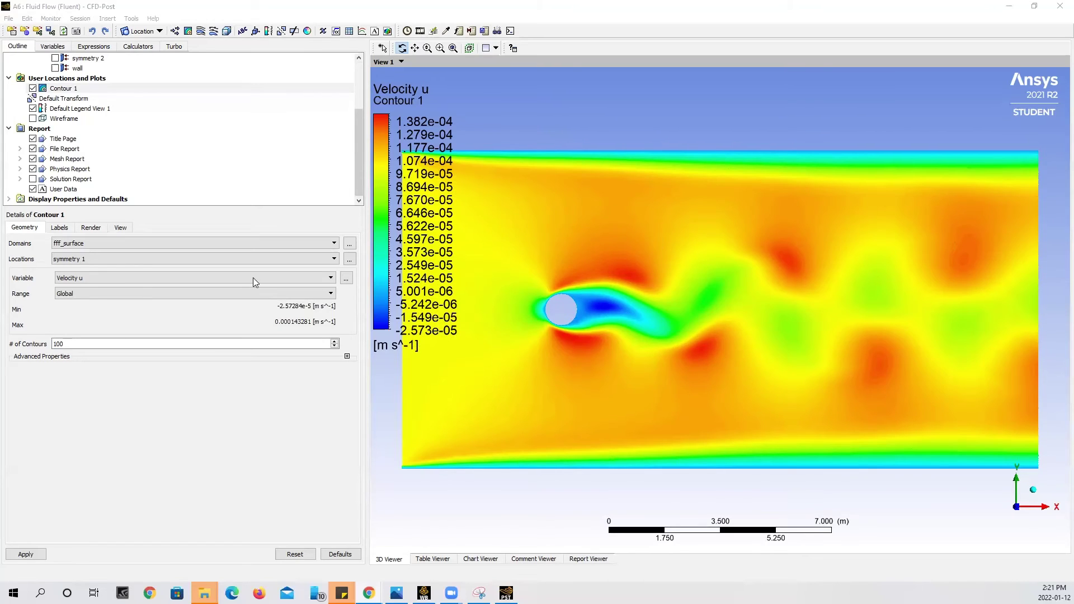
double_click(58, 343)
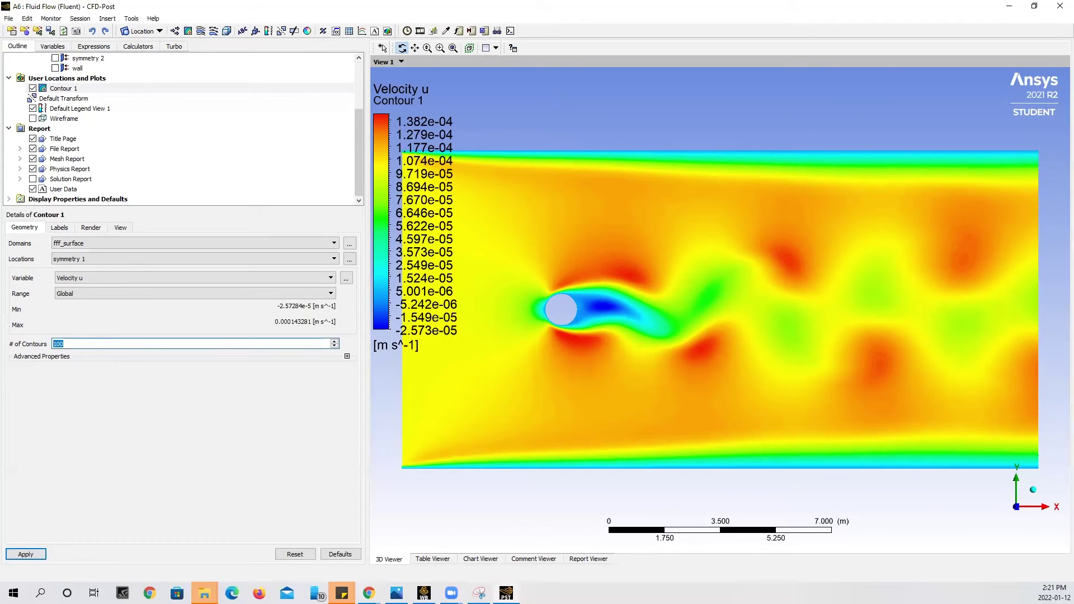
text(200)
click(43, 554)
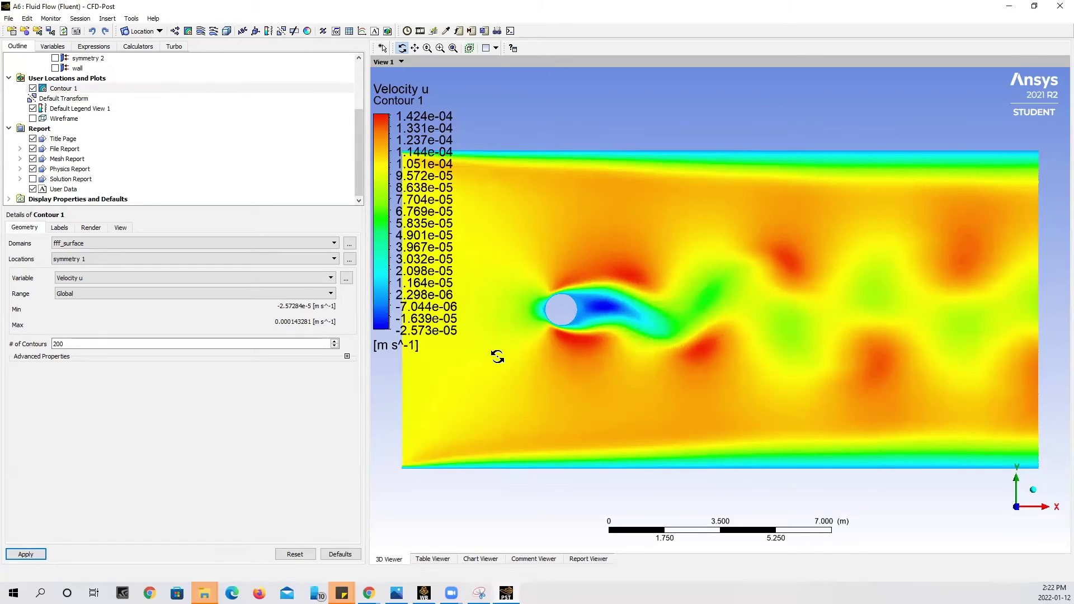
- Load timestep 2175 from the Timestep Selector to update the velocity contour
click(406, 31)
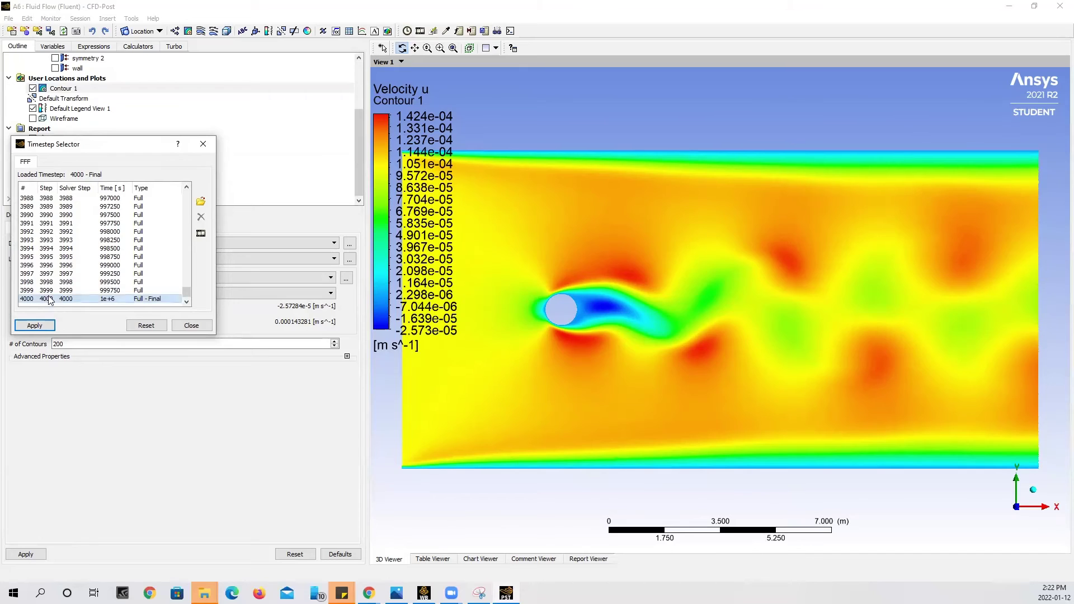
scroll(83, 288, up, 17)
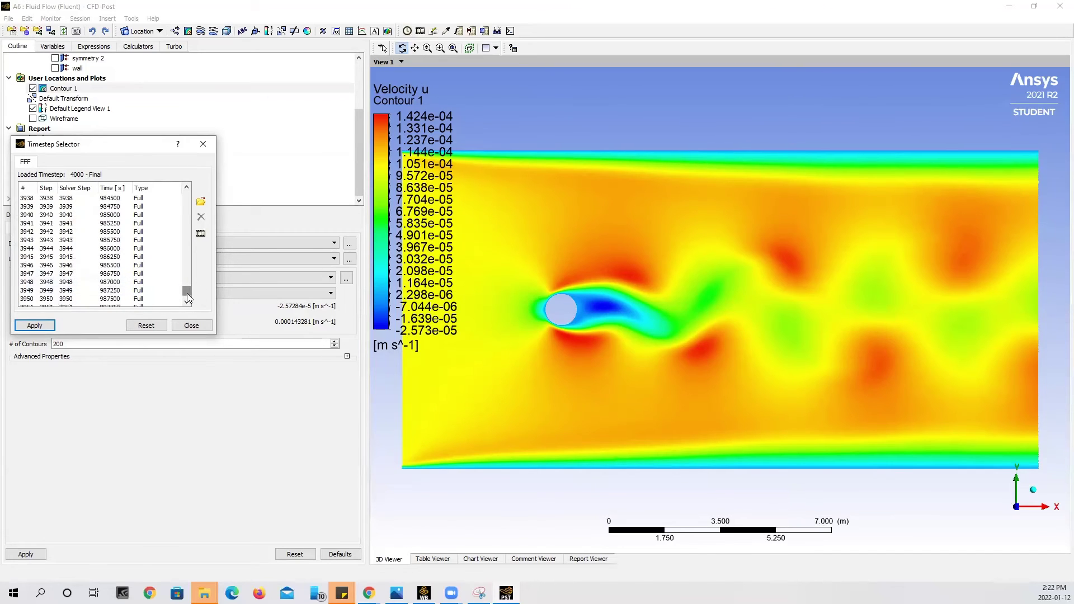
drag(187, 292, 188, 274)
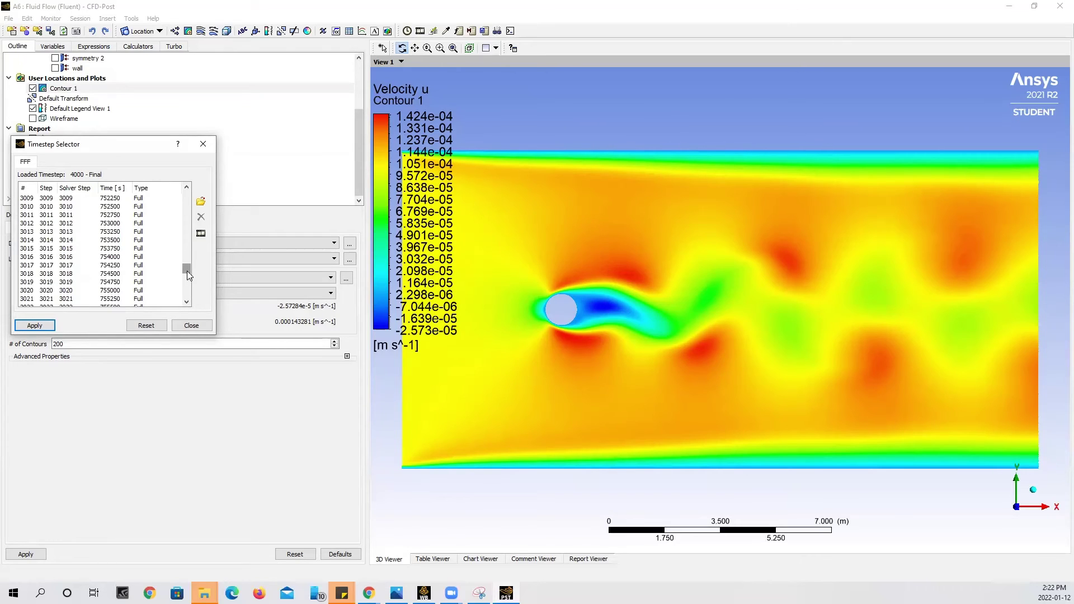
drag(187, 271, 186, 248)
click(47, 247)
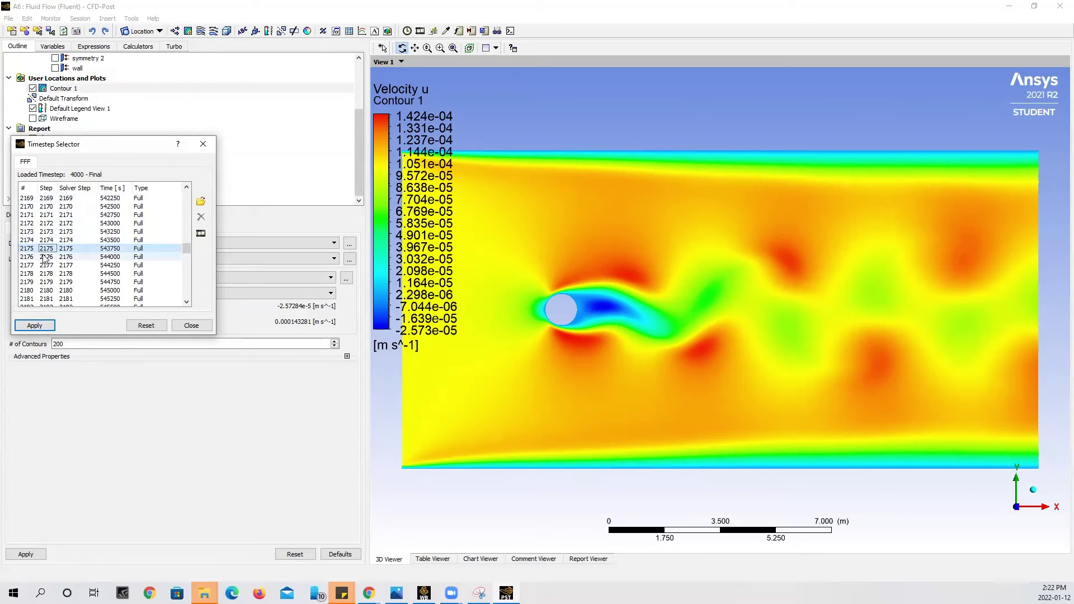
click(33, 325)
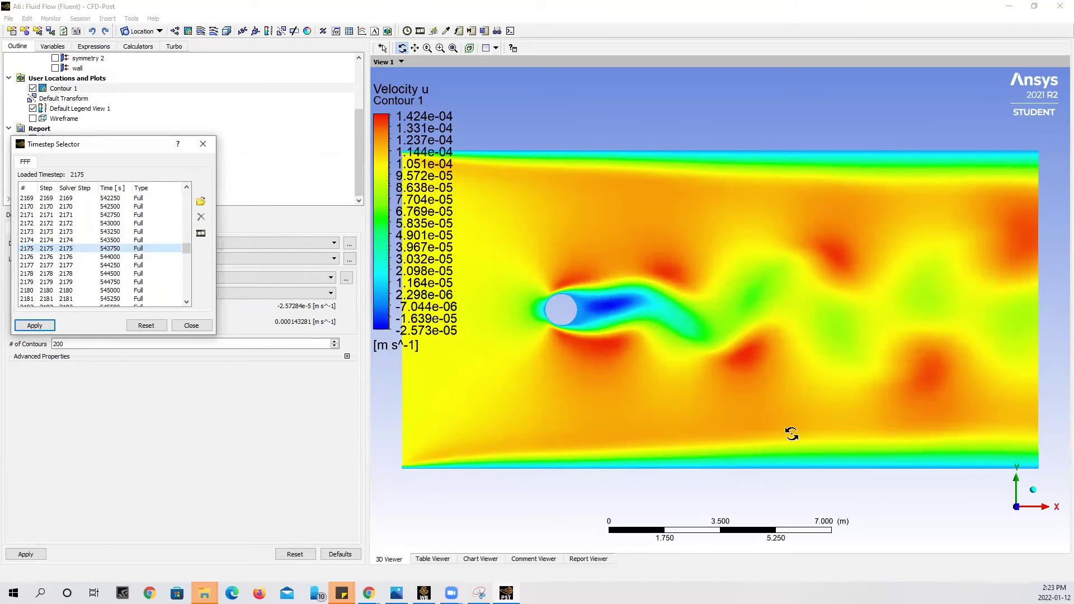
- Load timestep 1649 to view the velocity contour at that earlier time
scroll(112, 280, up, 20)
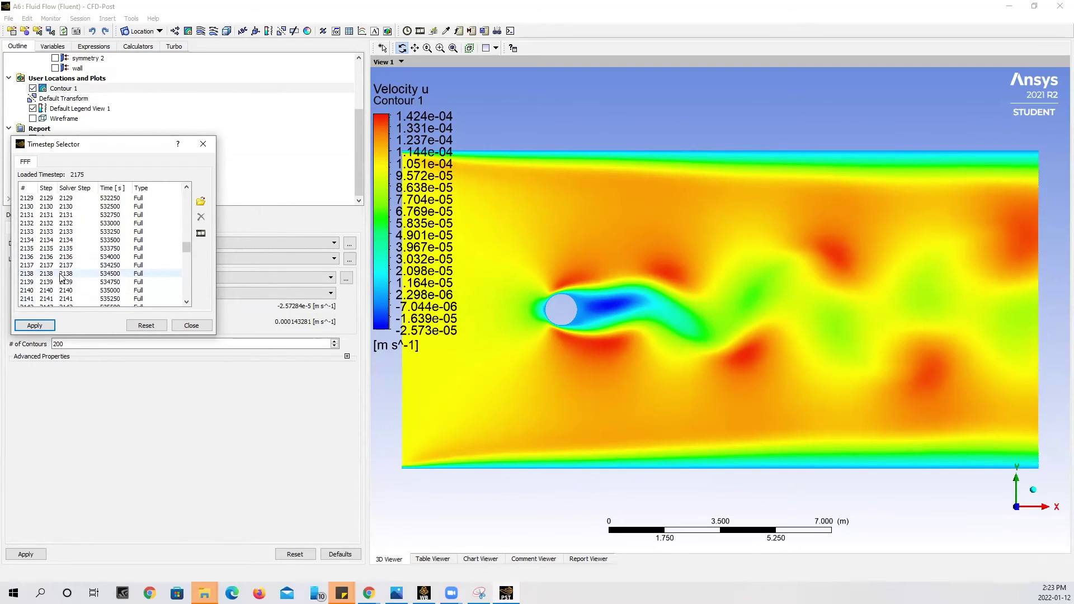
scroll(49, 278, up, 20)
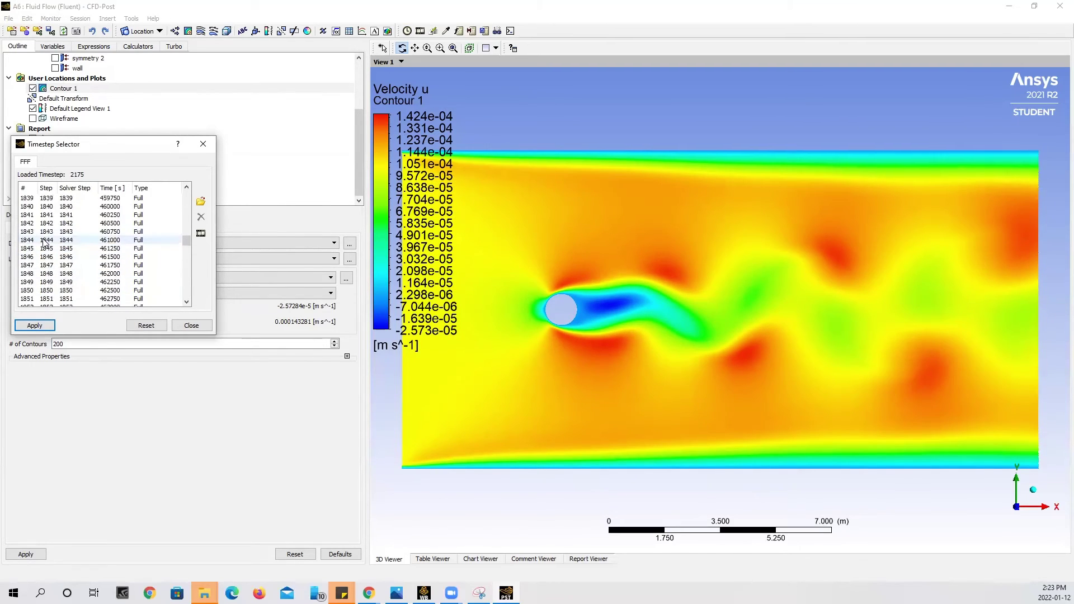
scroll(45, 242, up, 20)
click(45, 241)
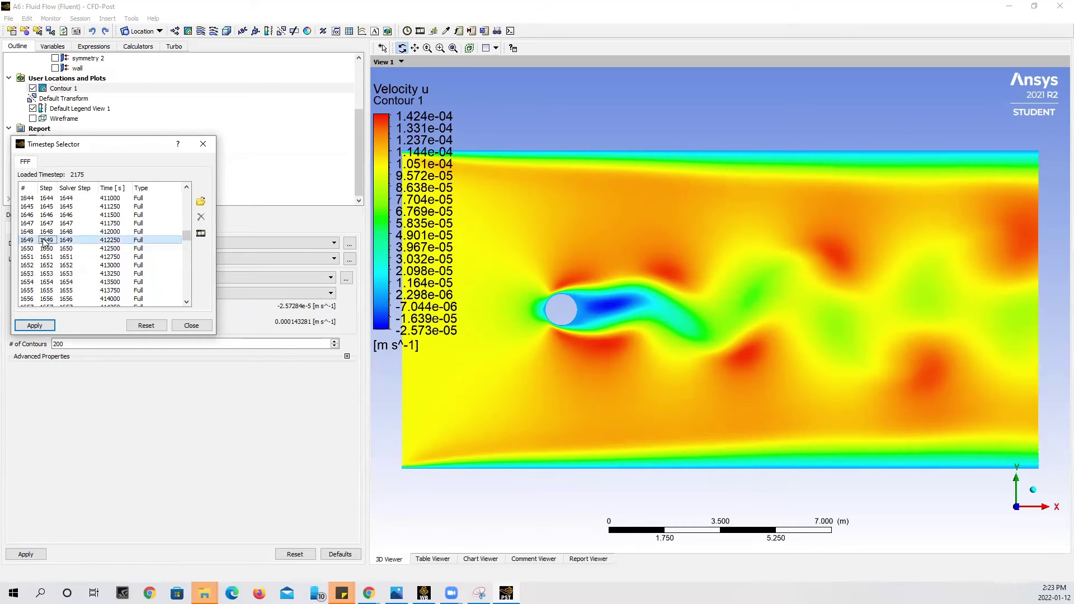
click(36, 324)
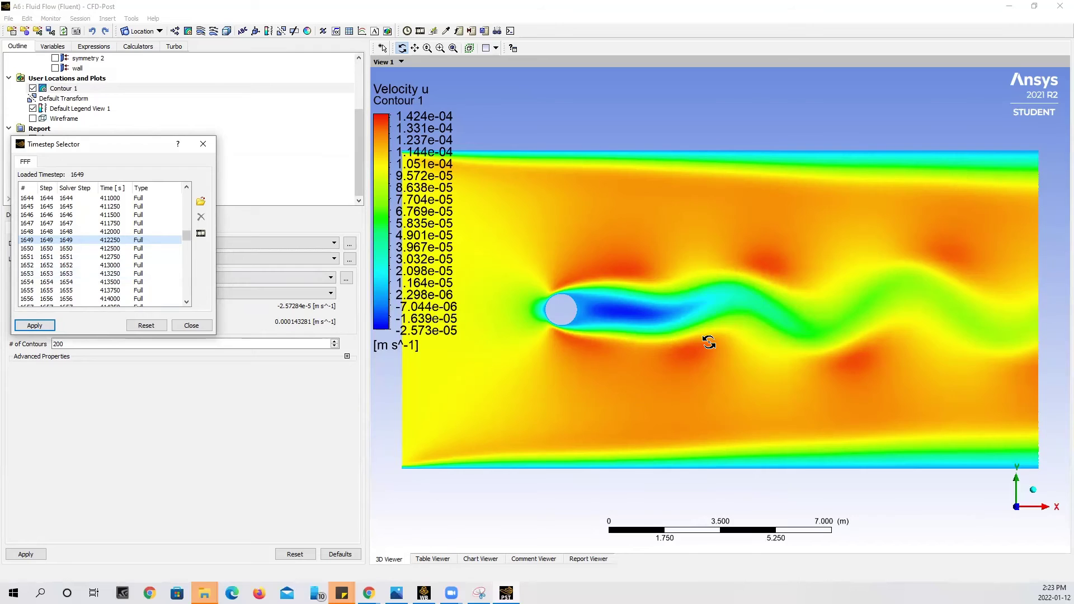
- Load the final timestep, 4000, for the velocity contour and close the Timestep Selector
scroll(166, 288, down, 8)
scroll(166, 284, down, 20)
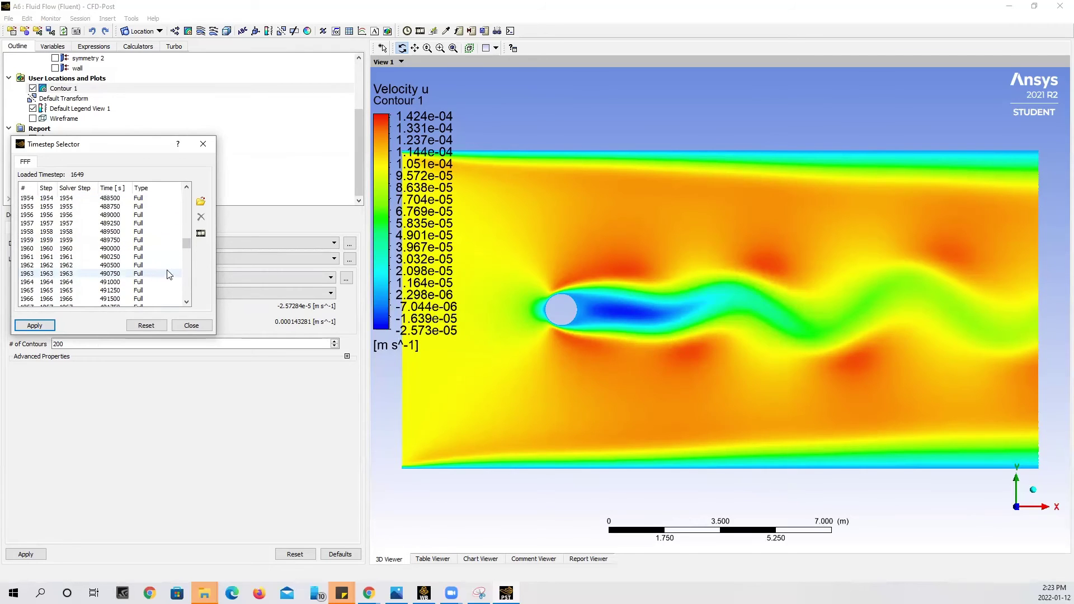
drag(188, 245, 162, 338)
click(60, 300)
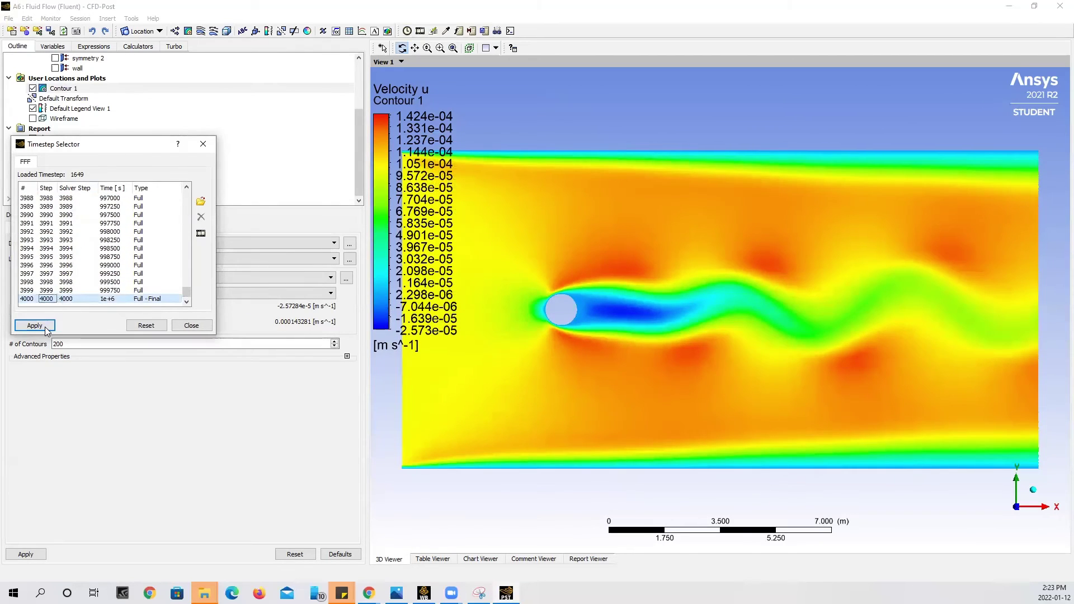
click(42, 326)
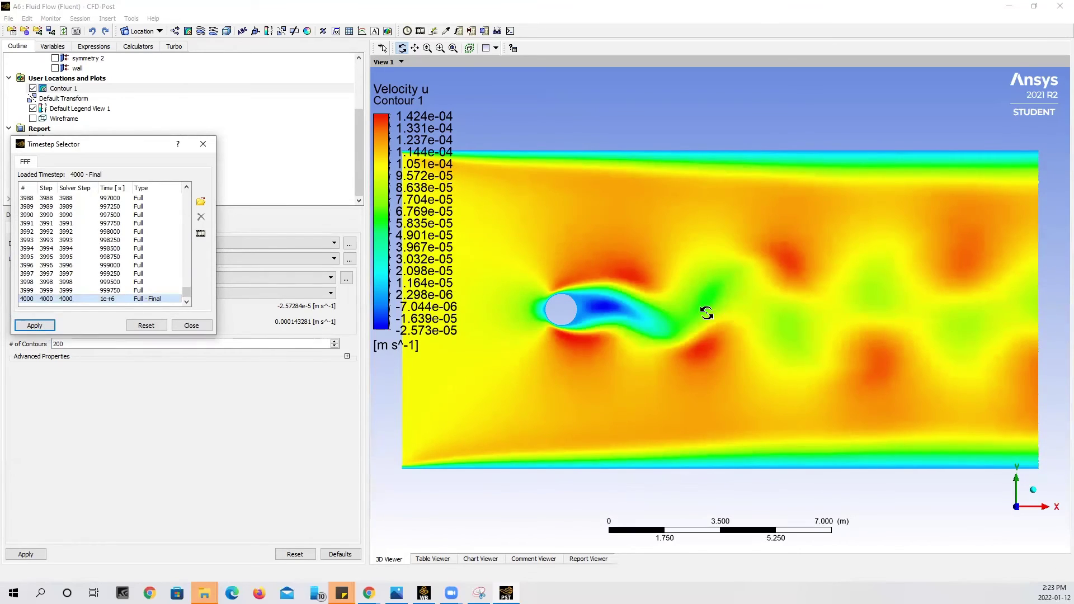
click(192, 326)
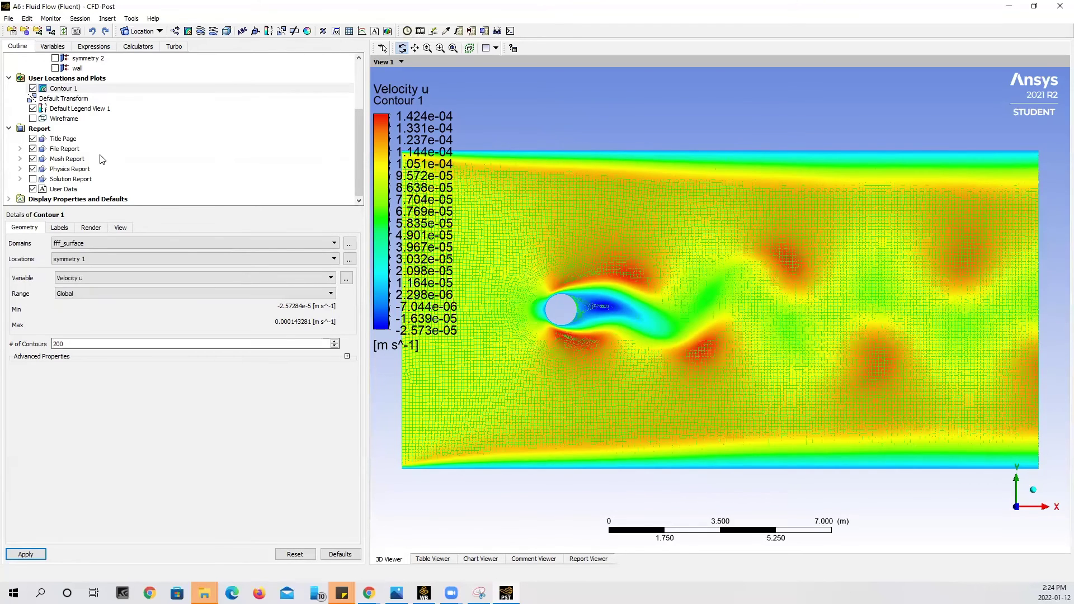
- Hide Contour 1 and show the wireframe of the flow domain
click(33, 88)
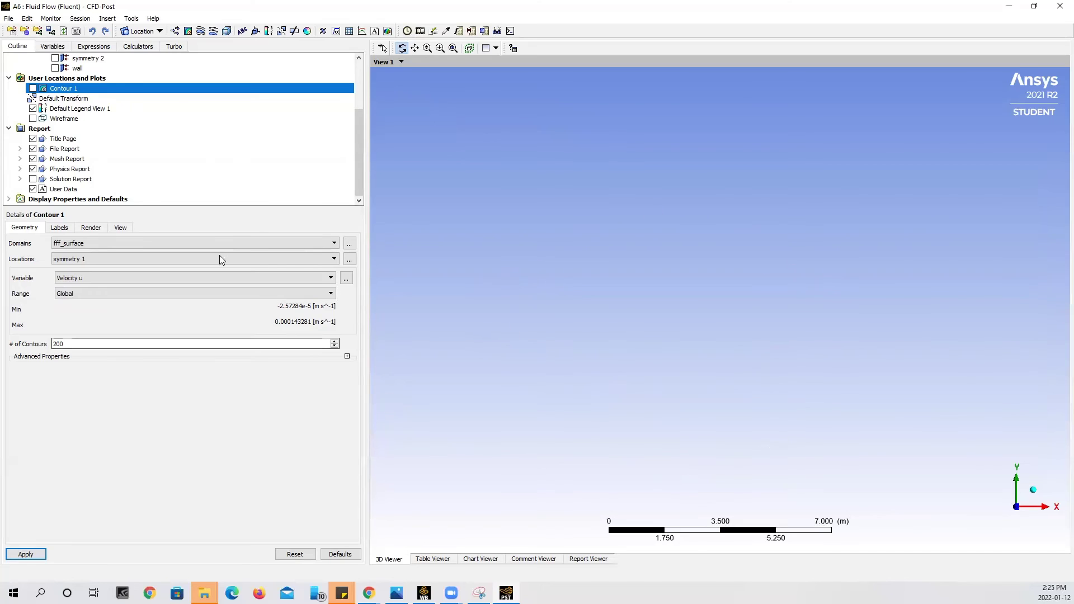
click(33, 119)
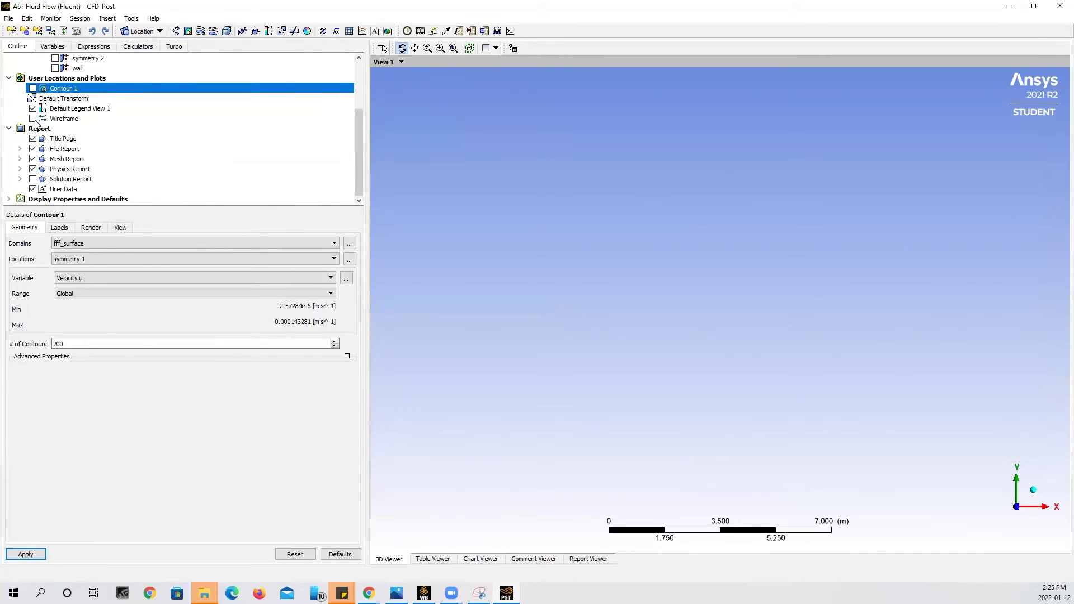
click(33, 119)
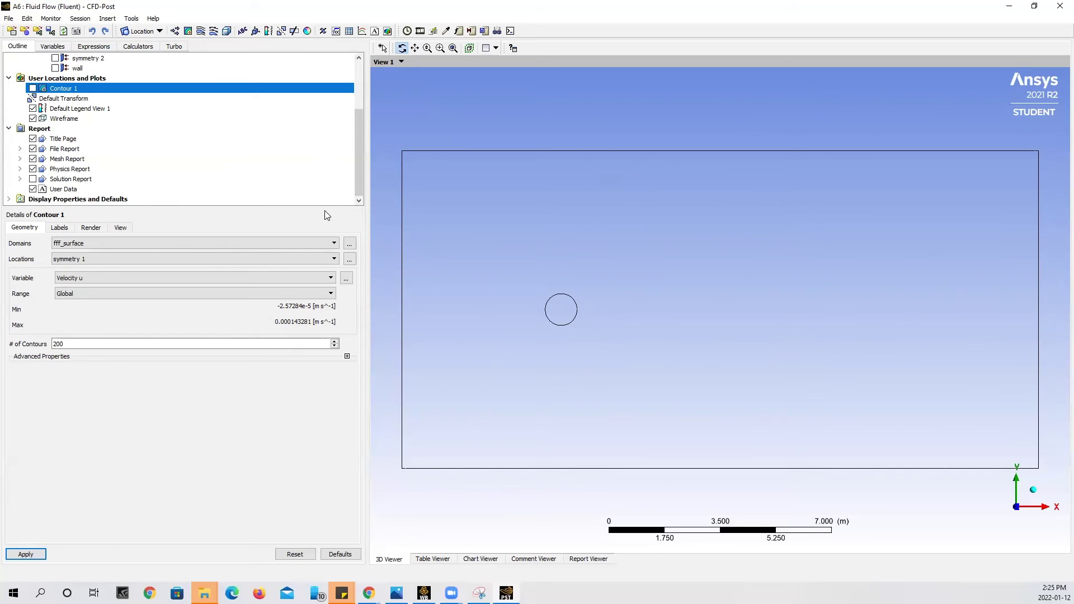
- Insert a 3D streamline plot named Streamline 1 on the fff_surface domain, starting from the inlet
click(199, 34)
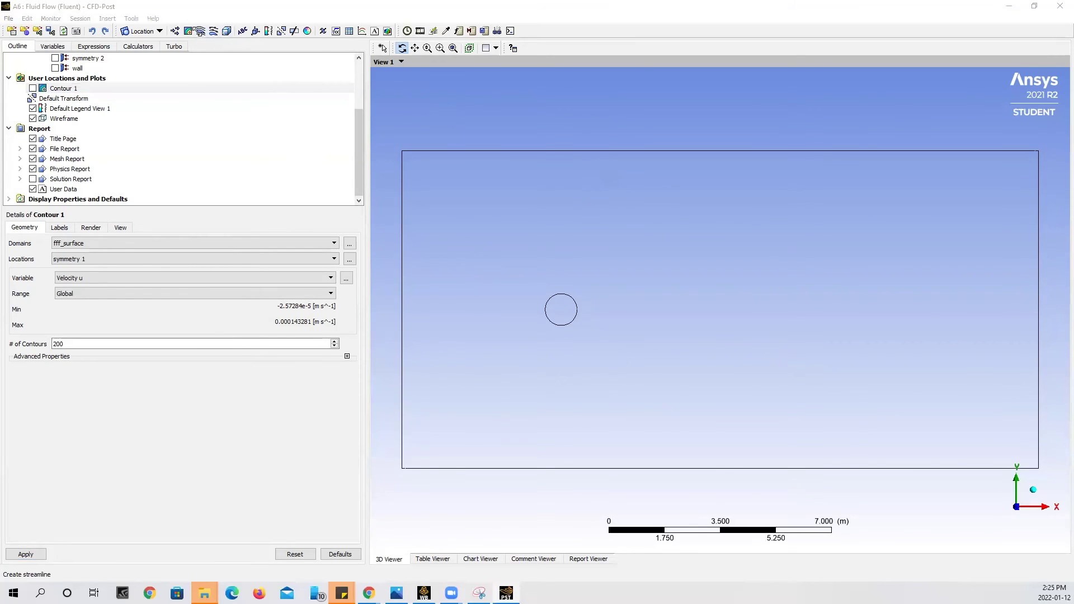
click(226, 78)
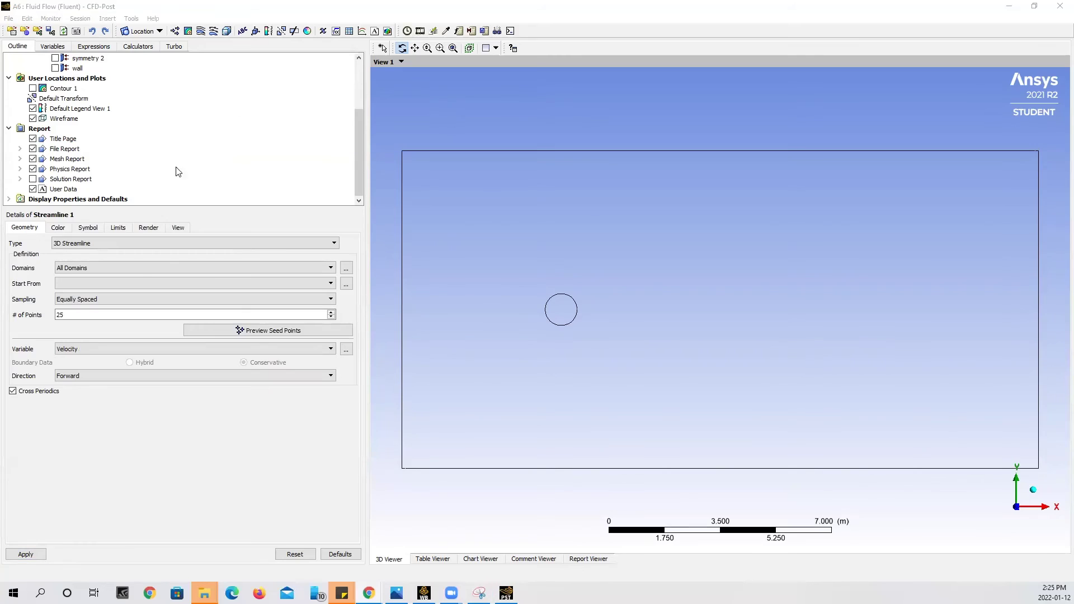
click(138, 272)
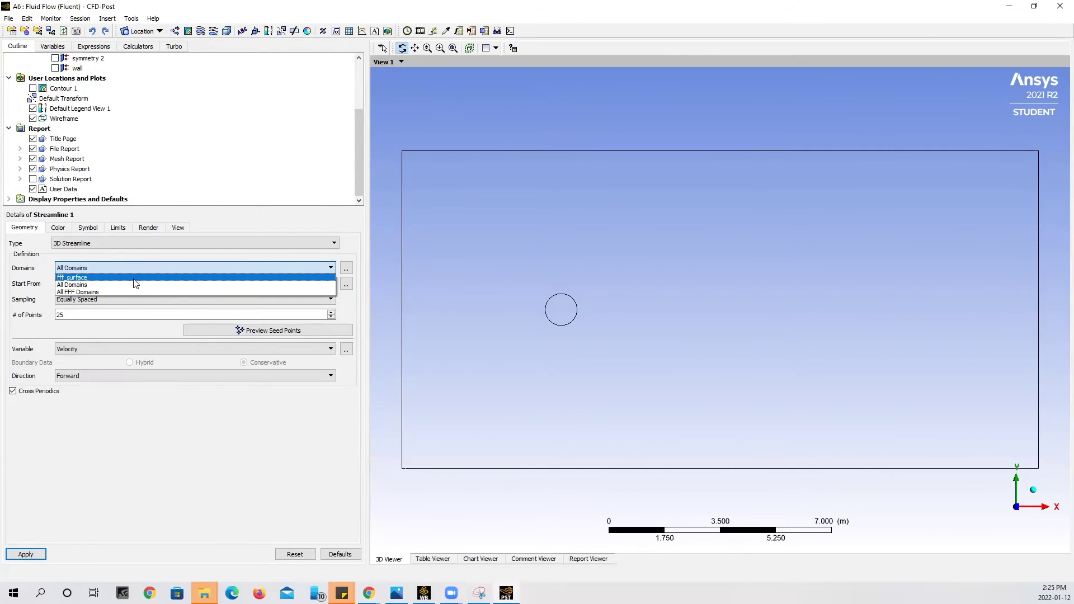
click(133, 278)
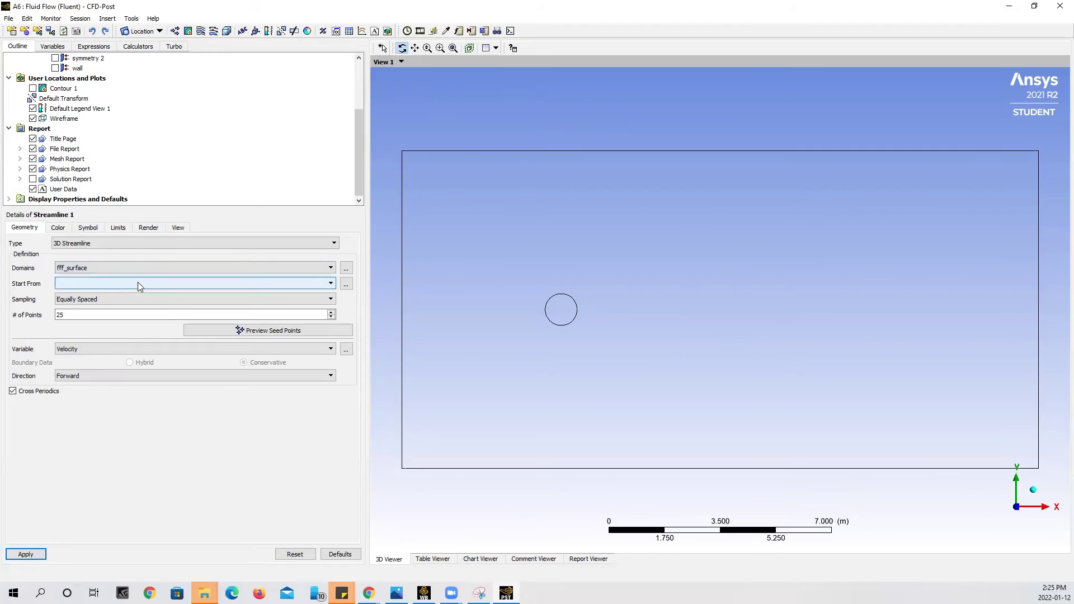
click(139, 286)
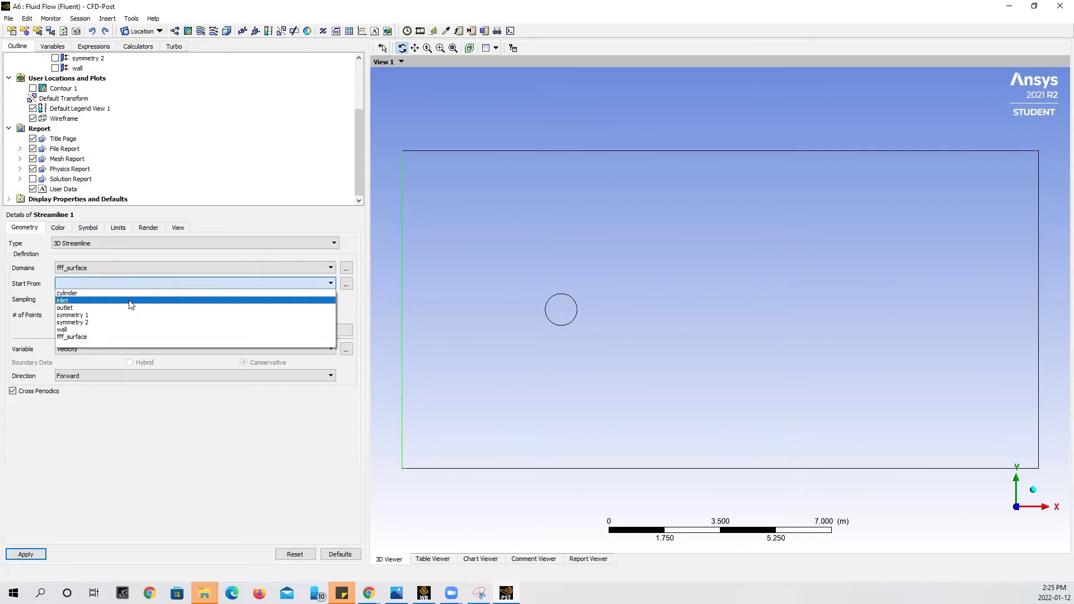
click(129, 301)
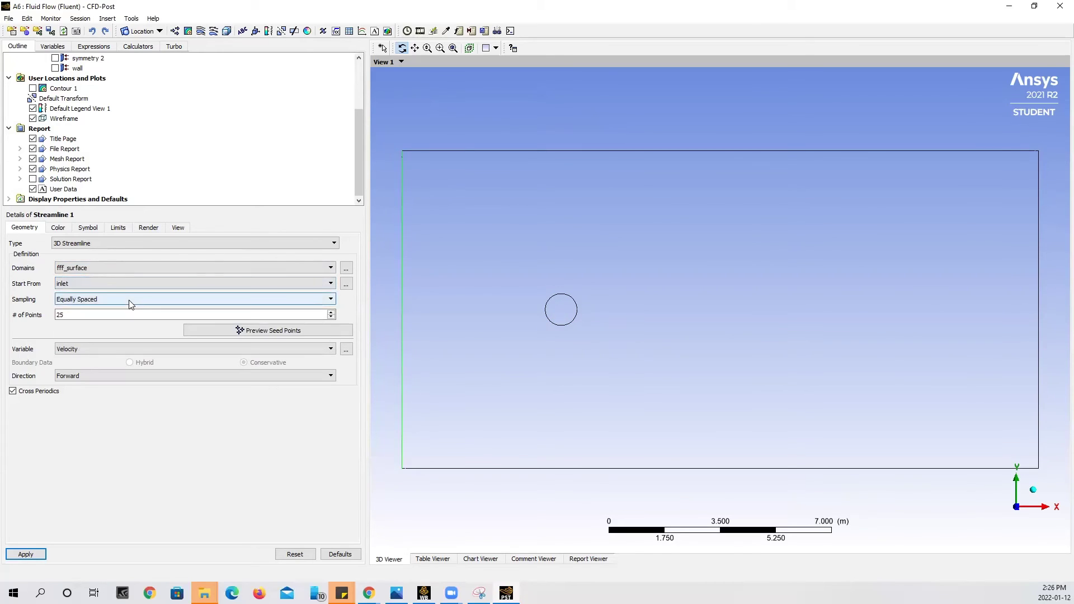
- Set Streamline 1 to 100 equally spaced points with the Velocity variable and generate the streamlines
click(76, 314)
key(BackSpace)
key(BackSpace)
text(100)
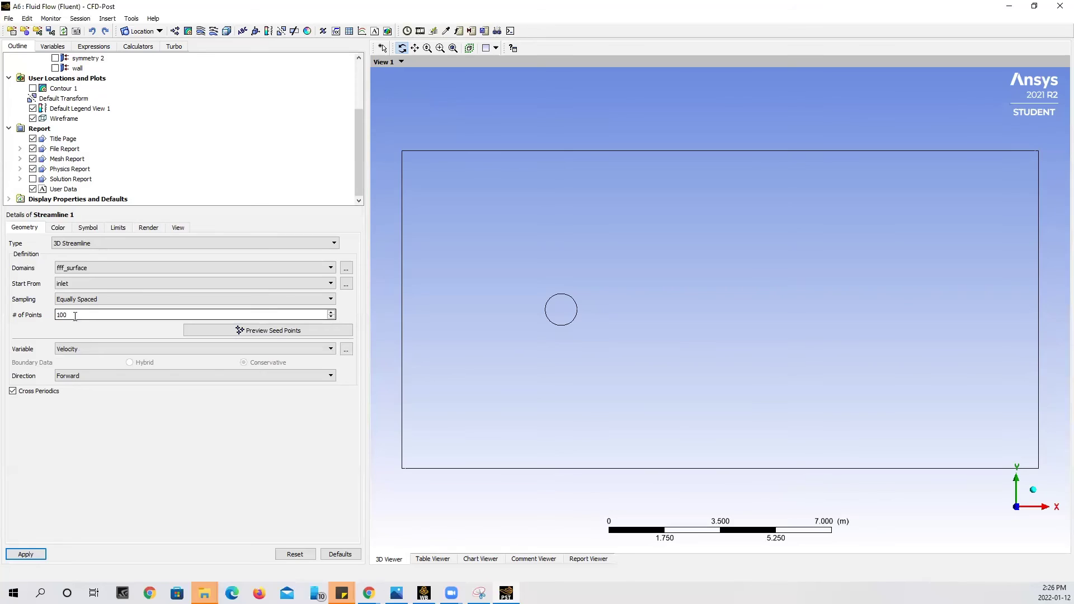
click(80, 347)
click(80, 346)
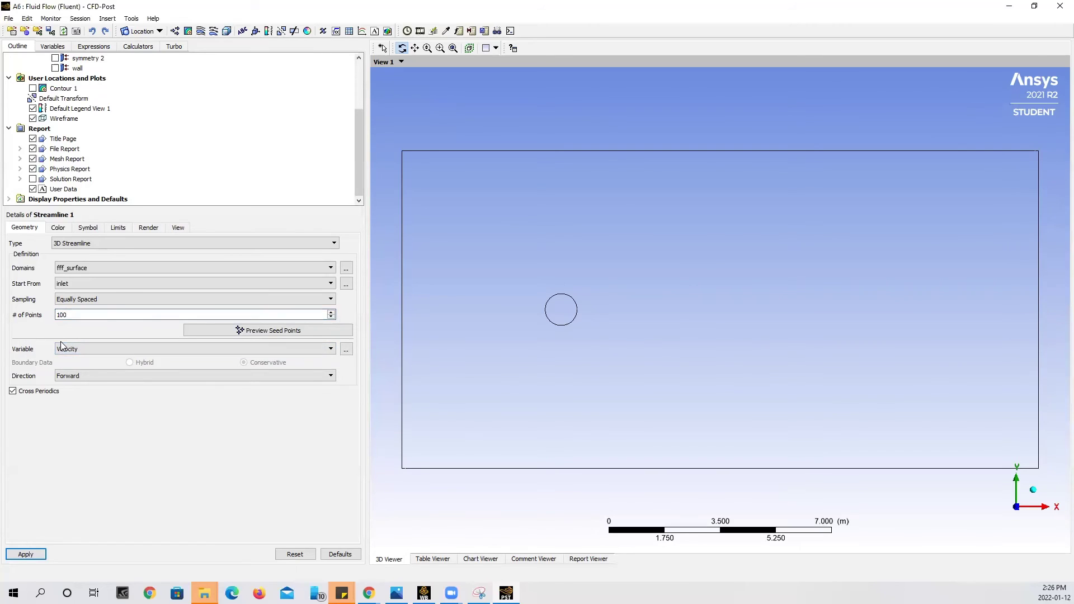
click(33, 557)
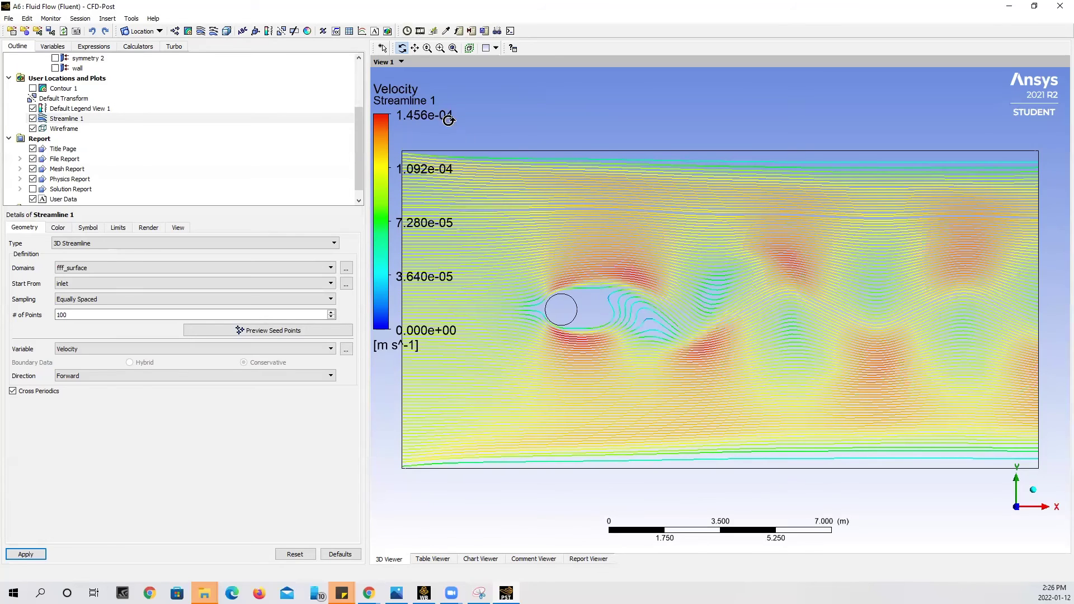
- Load timestep 3814 to update the streamlines and close the Timestep Selector
click(406, 33)
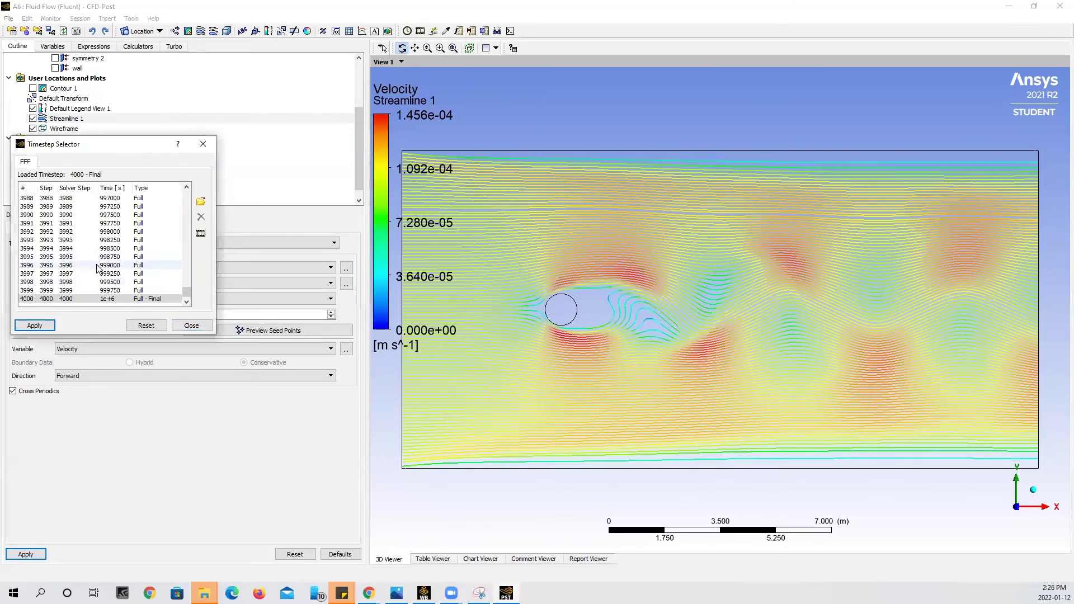
scroll(76, 250, up, 20)
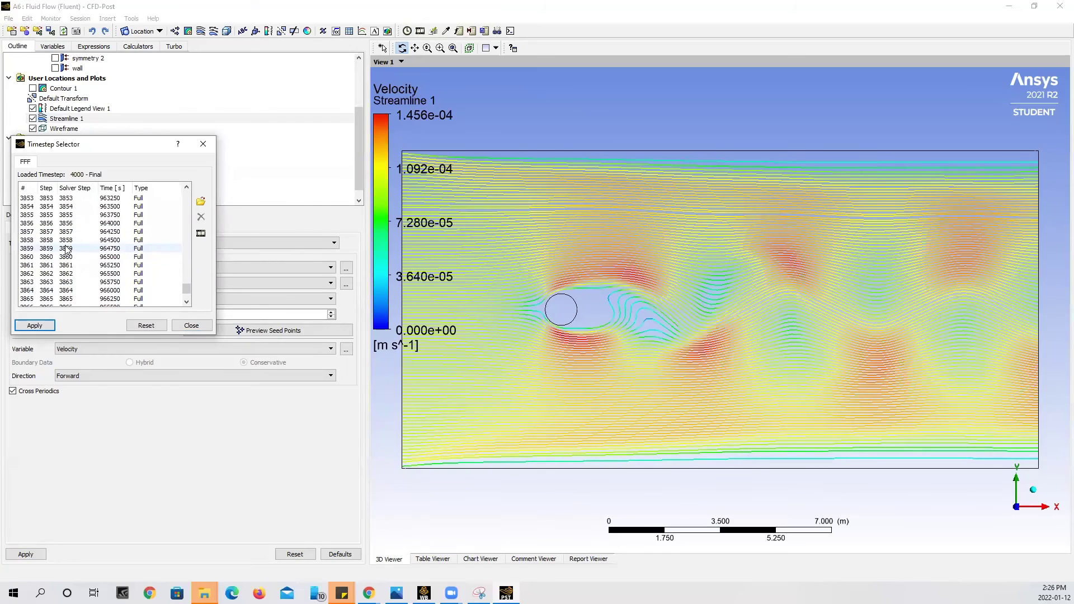
click(75, 249)
click(33, 327)
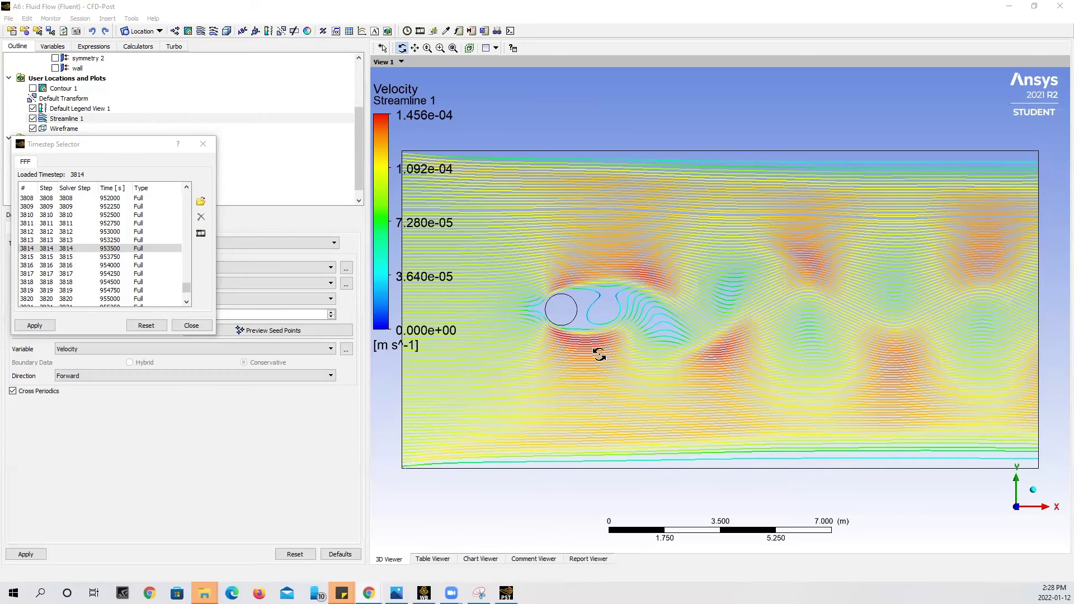
click(192, 325)
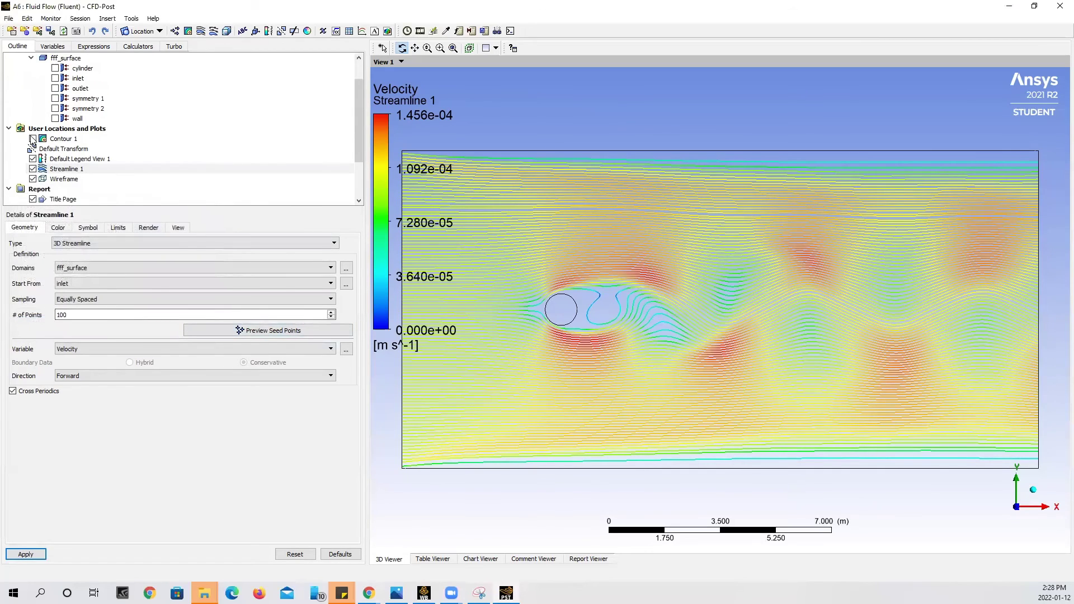
- Show Contour 1 again and hide both Streamline 1 and the wireframe
click(32, 139)
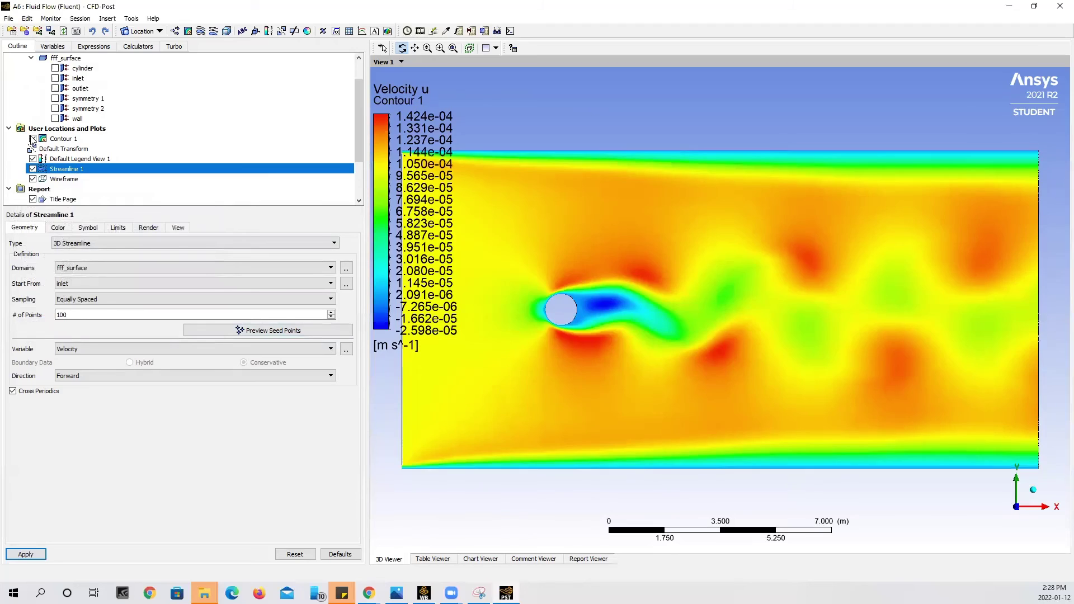
click(33, 169)
click(32, 179)
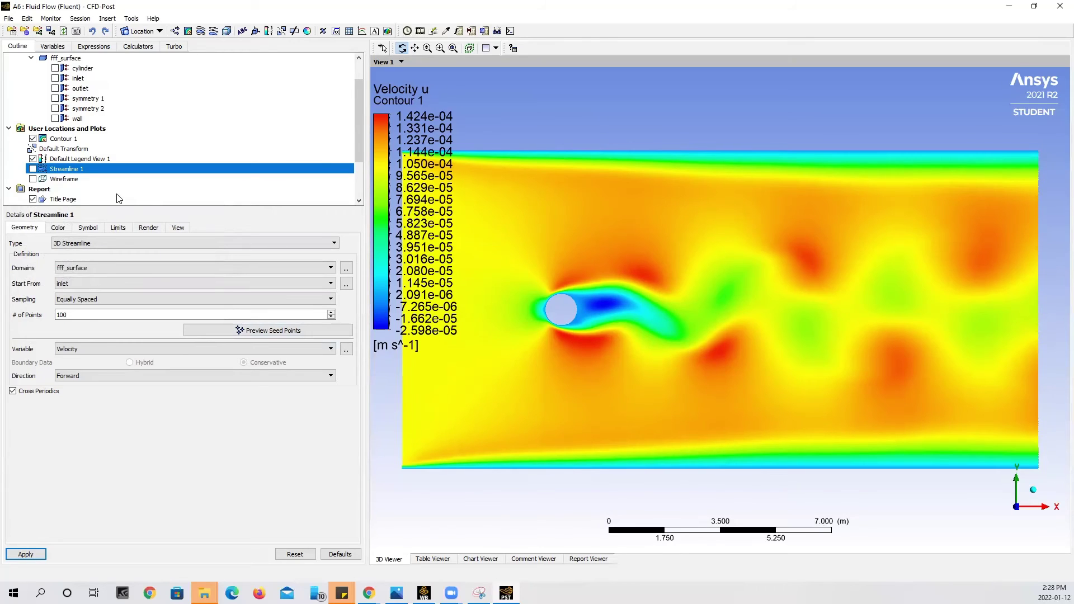
- Open a timestep animation of the contour, rewind it to timestep 1 and keep it controlled by timestep
click(420, 31)
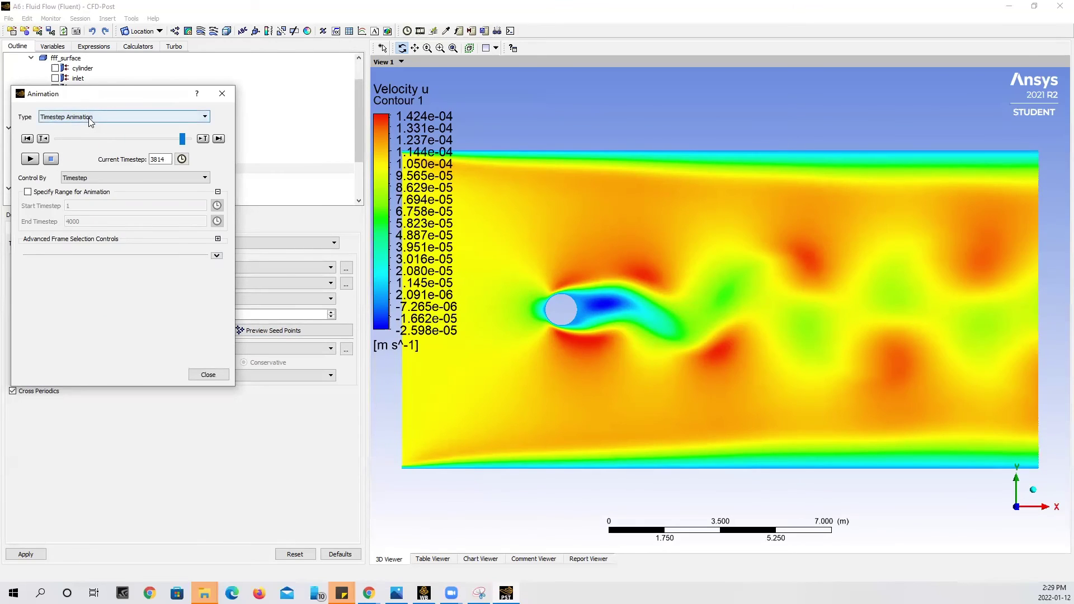
drag(182, 139, 30, 148)
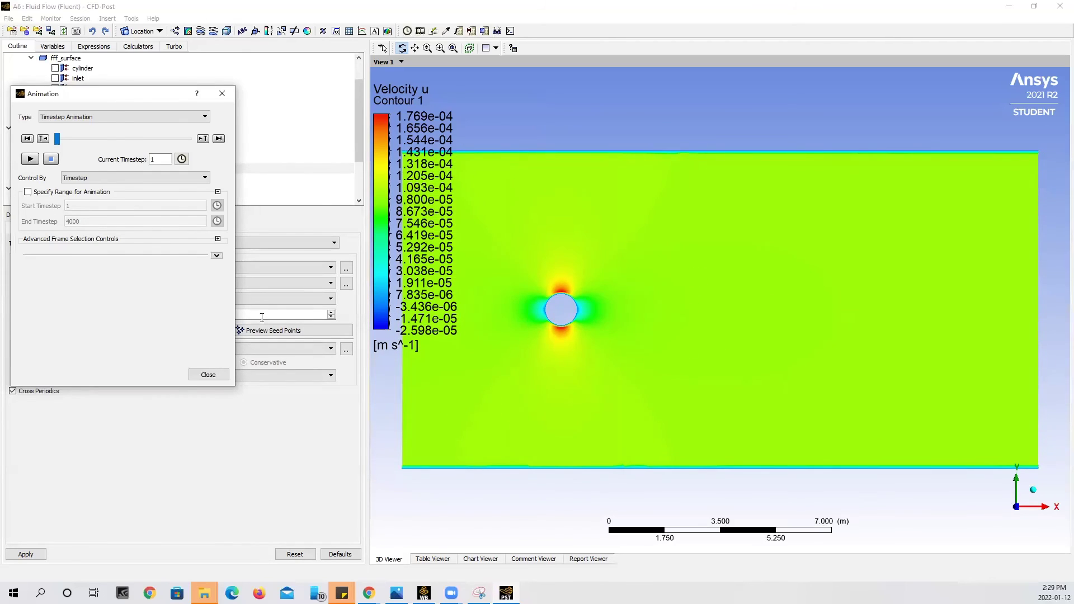
click(79, 178)
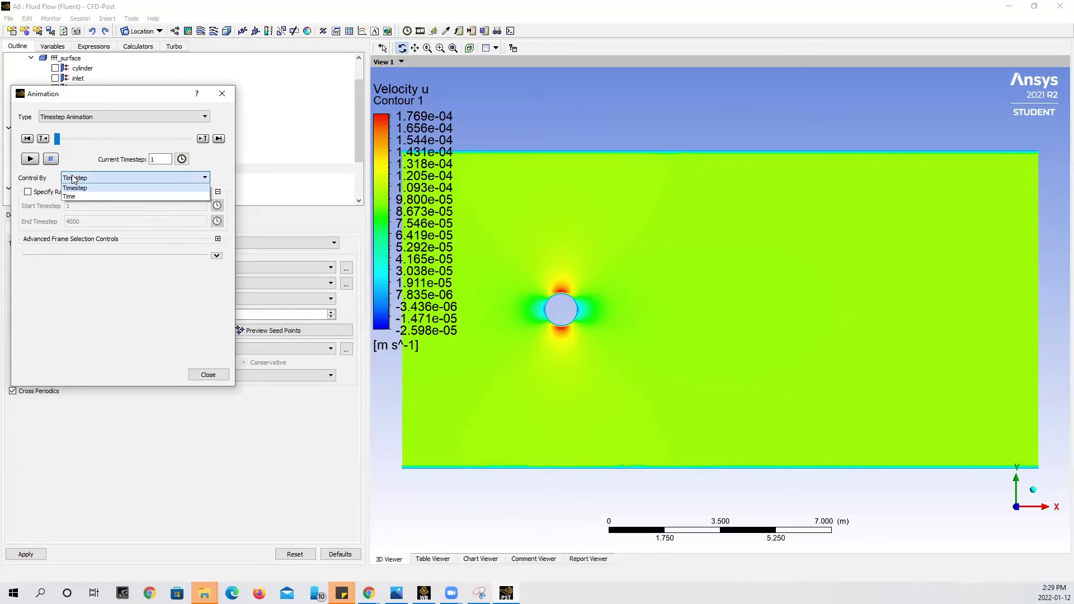
click(82, 189)
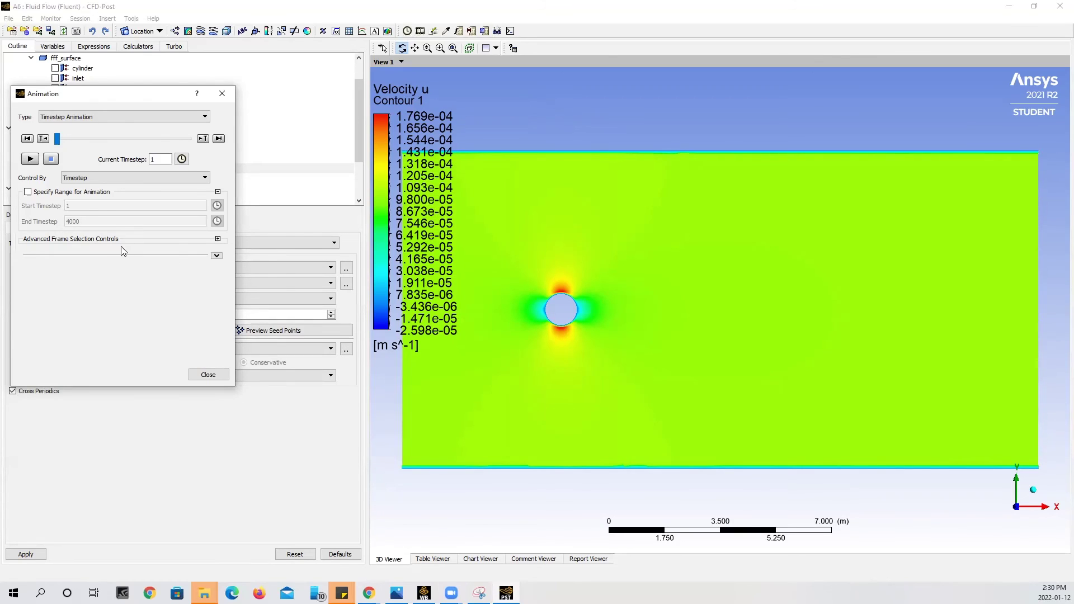
- Enable saving the animation of all timesteps as the Windows Media Video FFF.wmv with one repeat, and run it
click(217, 238)
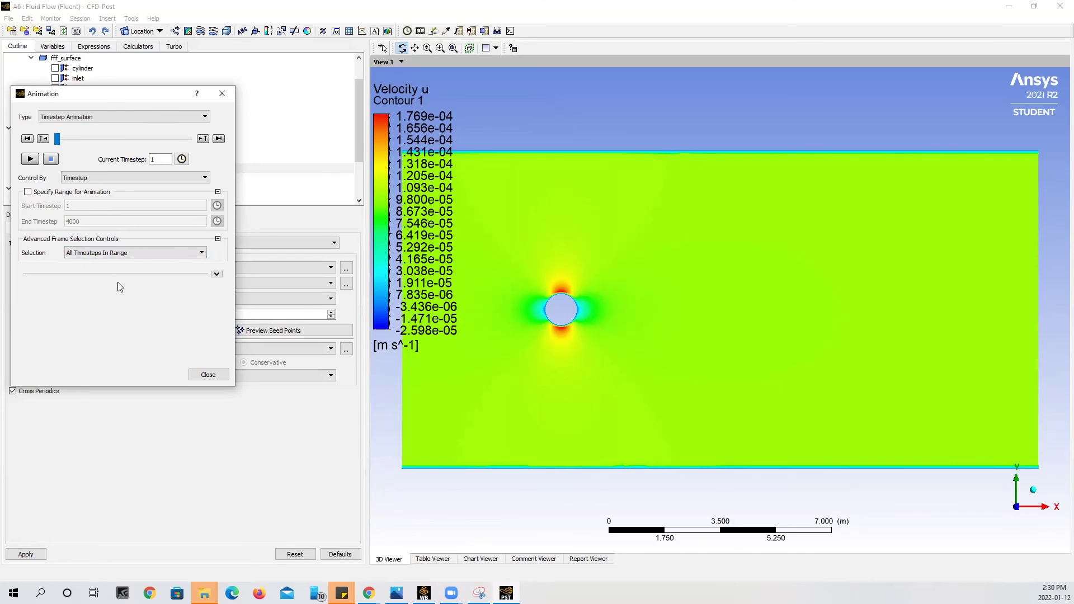
click(217, 275)
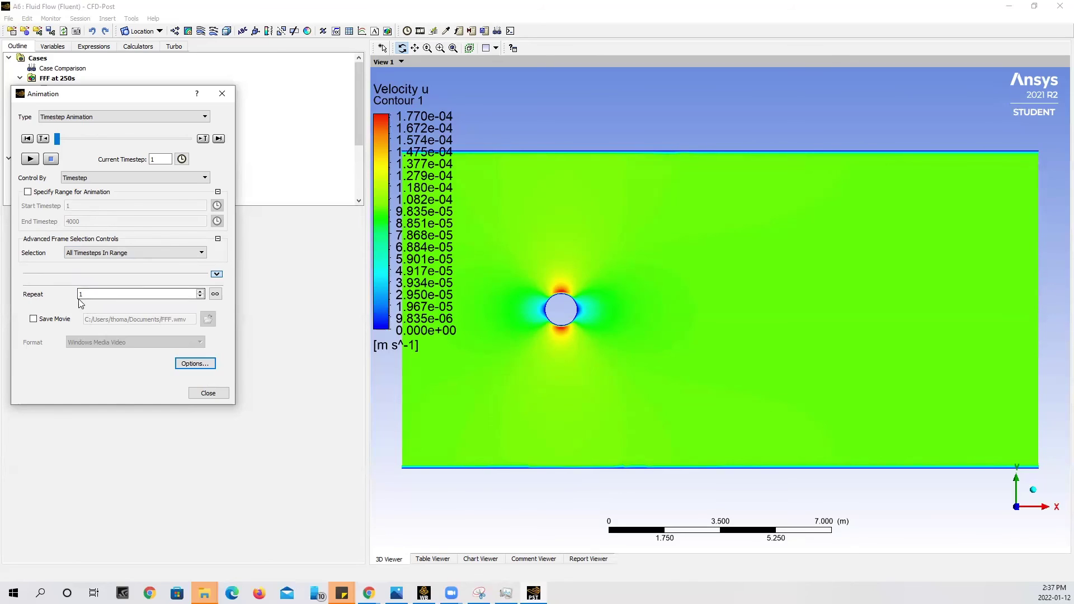
click(33, 319)
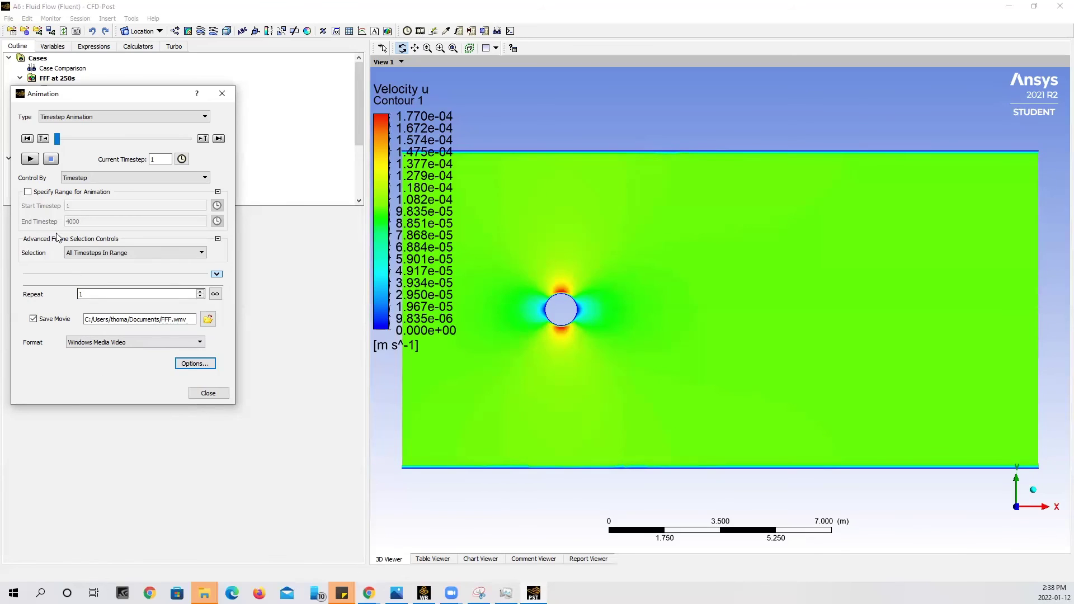
click(29, 159)
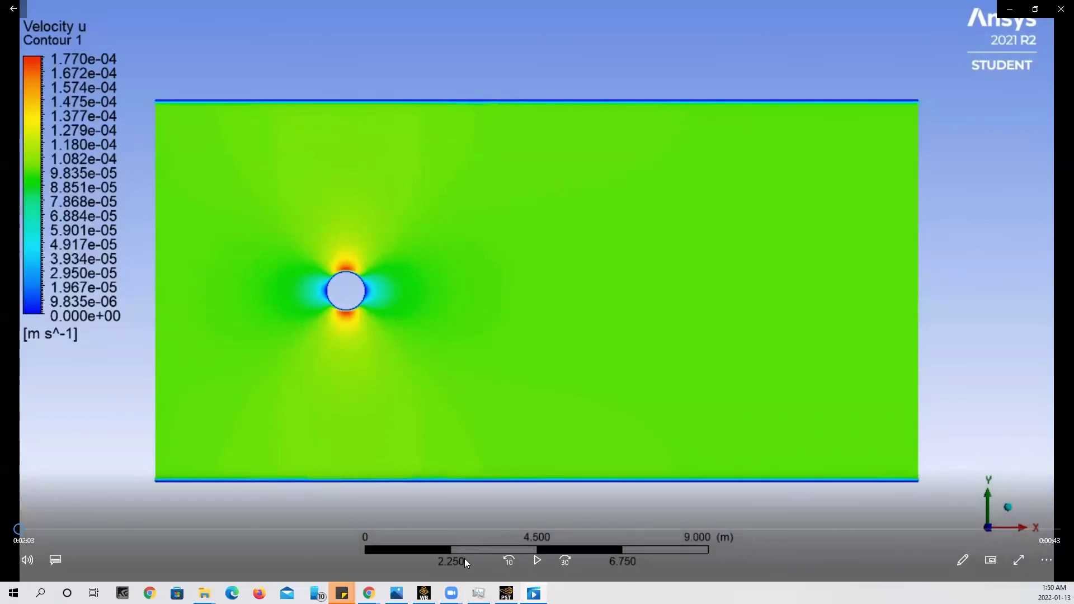
- Play the saved velocity contour animation in the video player to watch the wake develop behind the cylinder
click(535, 552)
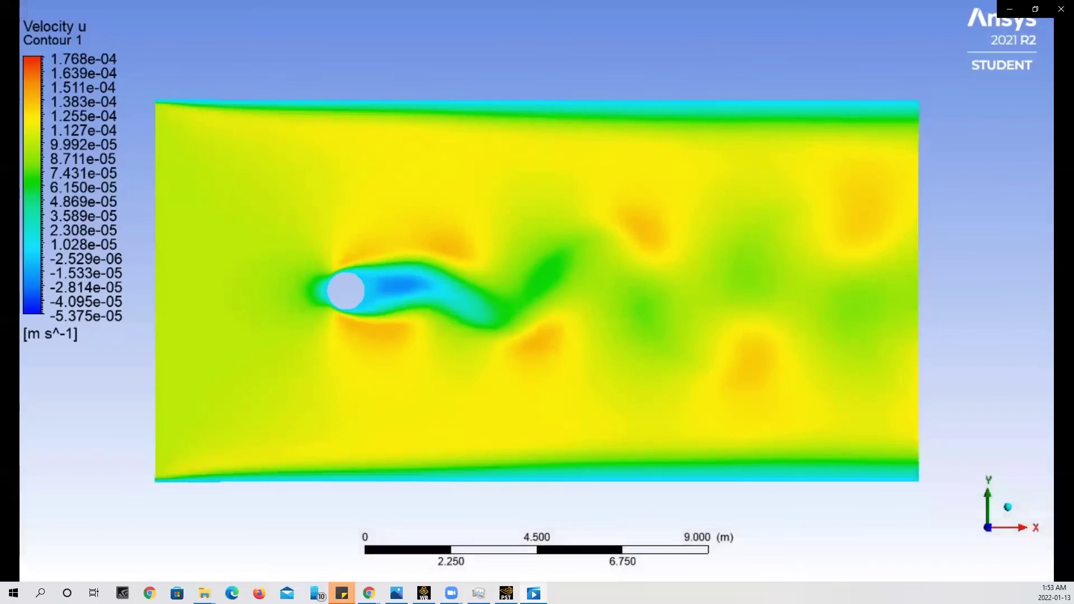
mouse_move(535, 557)
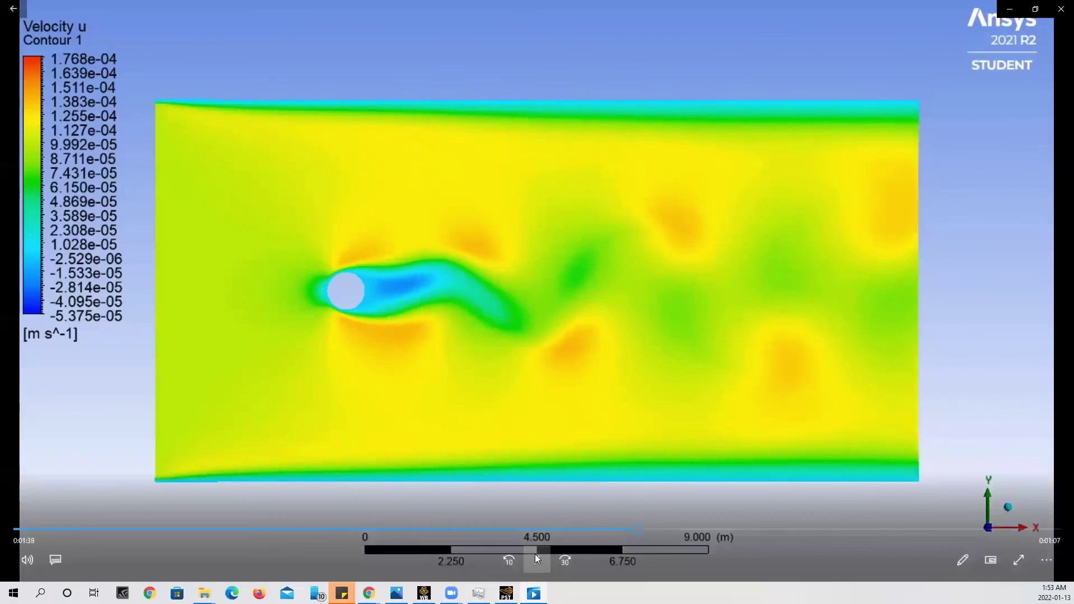